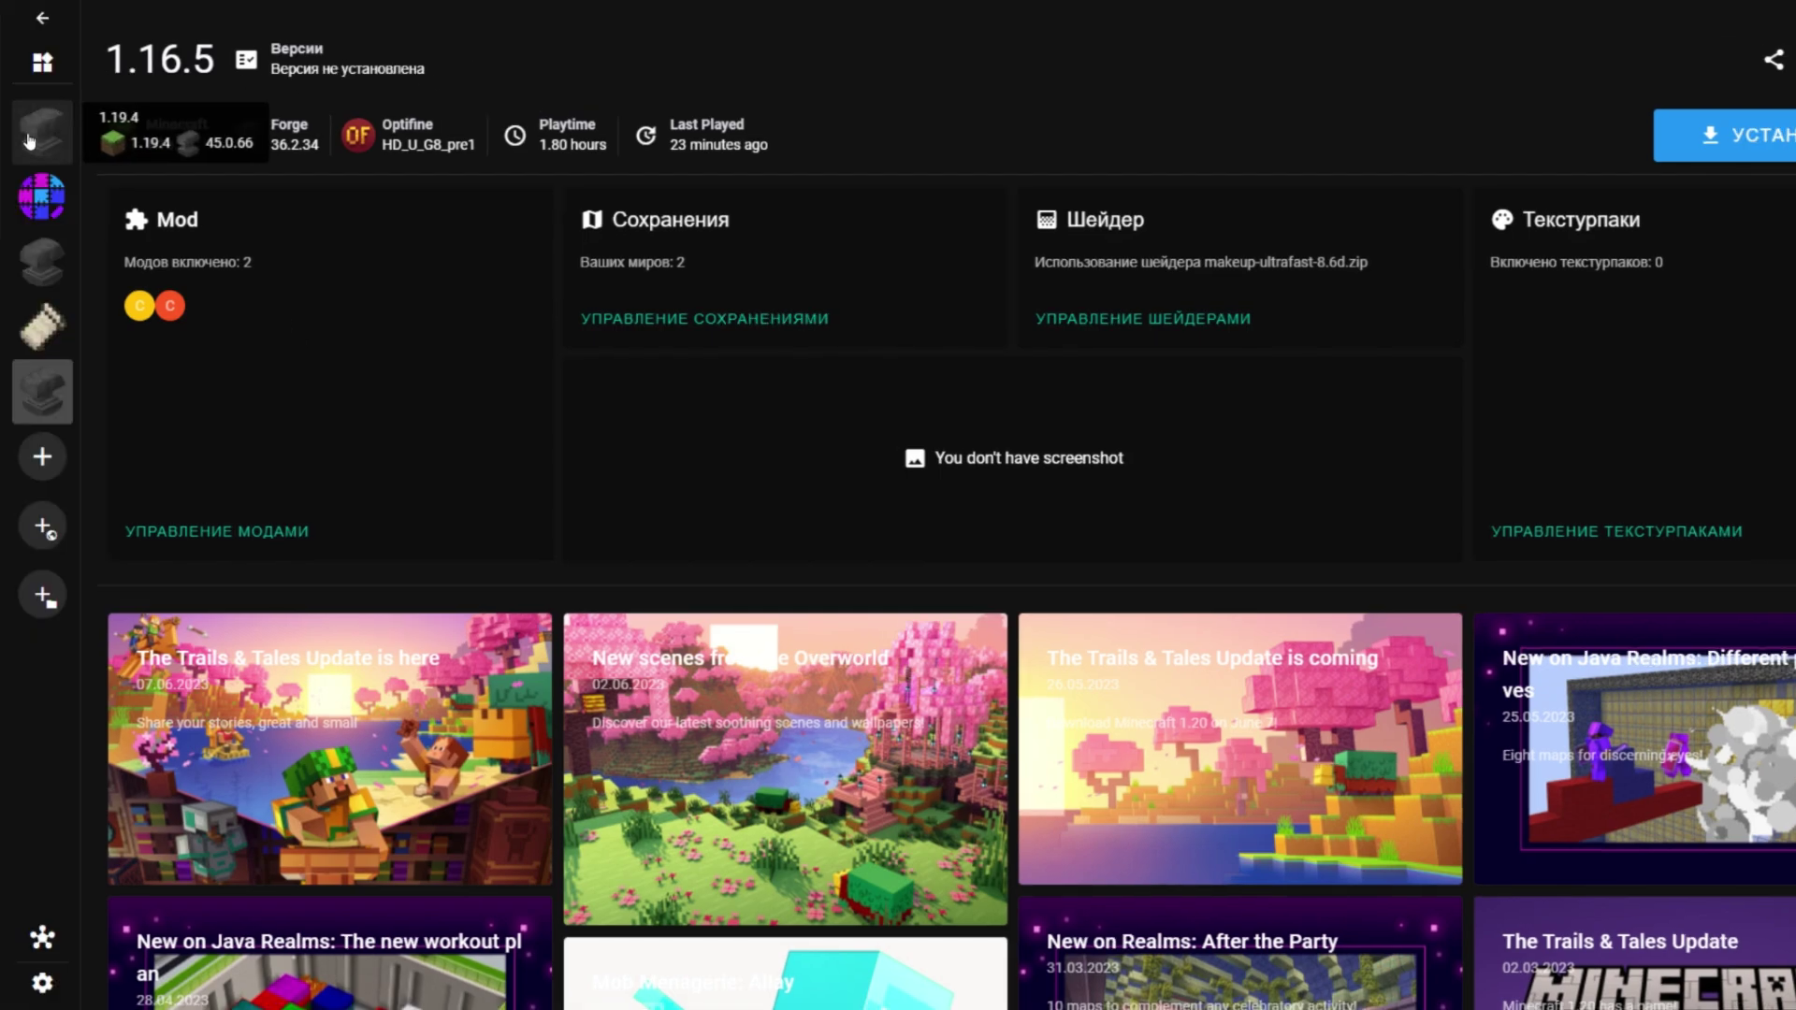
Look through the 1.19.4, Quilt 1.19.4, 1.12.2 and 1.19.4 Fabric instances, returning to the 1.16.5 instance
{"action": "left_click", "coordinate": [33, 138]}
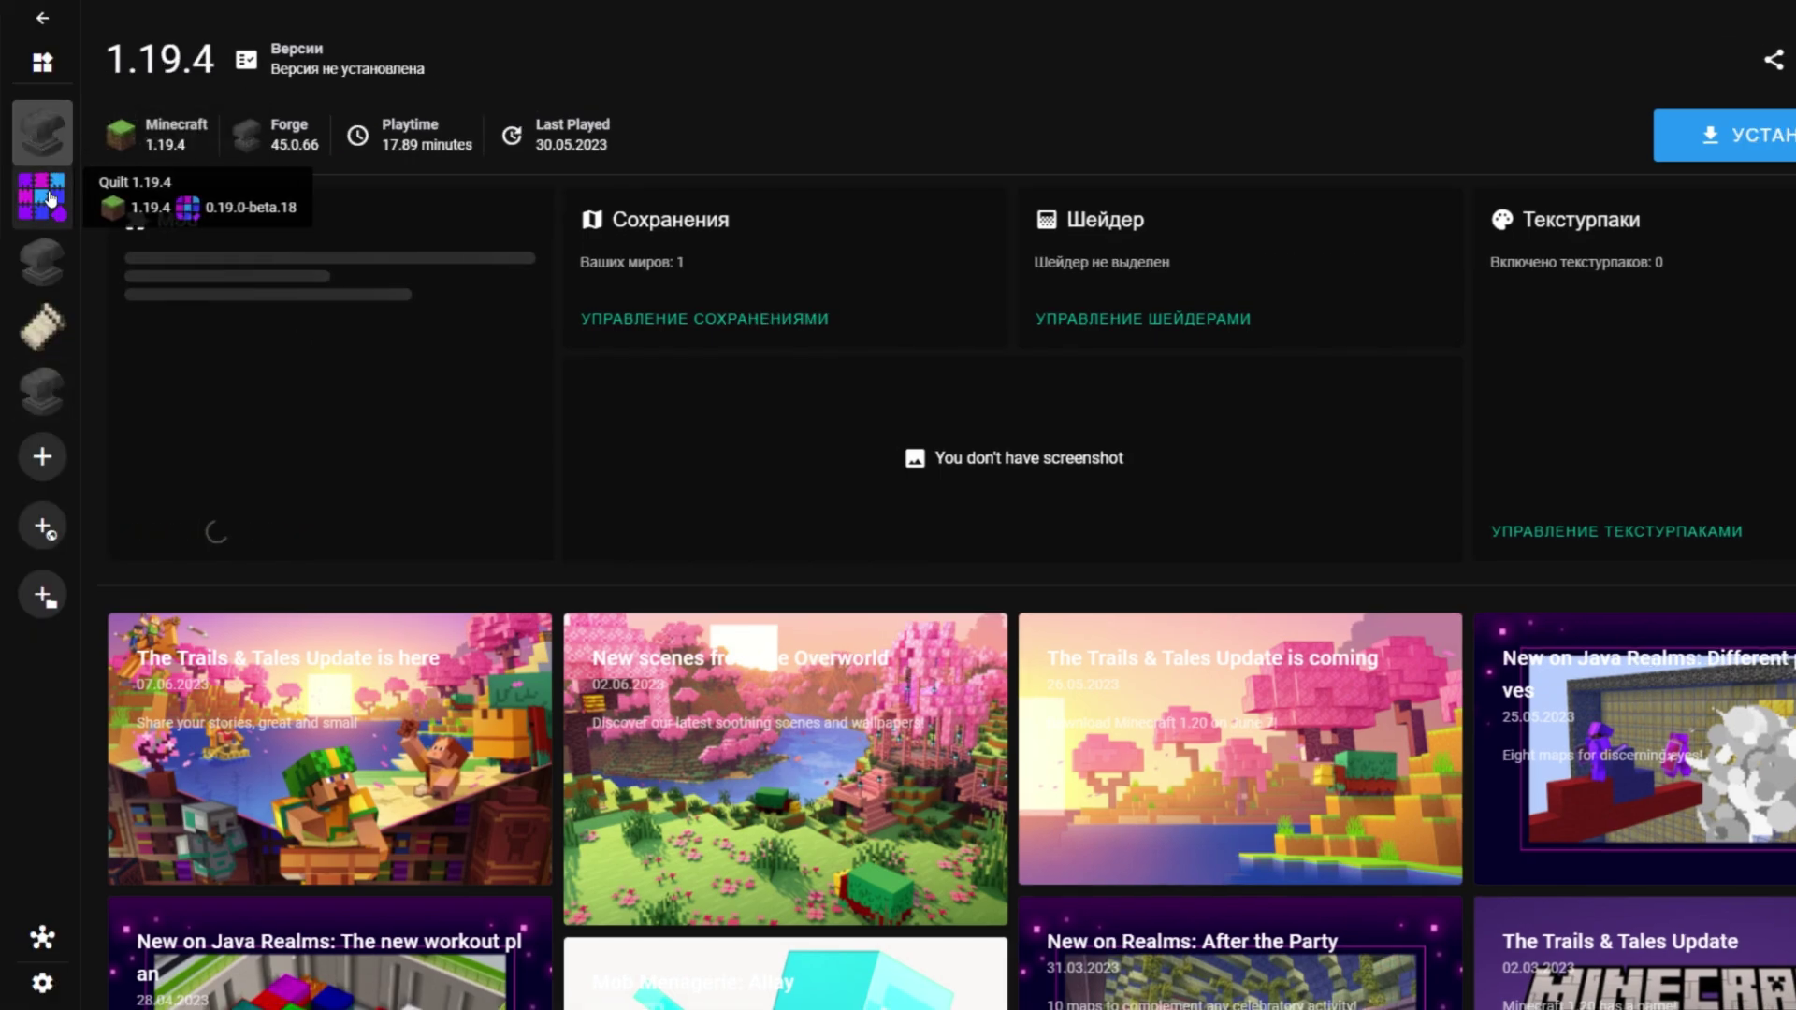
{"action": "left_click", "coordinate": [50, 198]}
{"action": "left_click", "coordinate": [42, 260]}
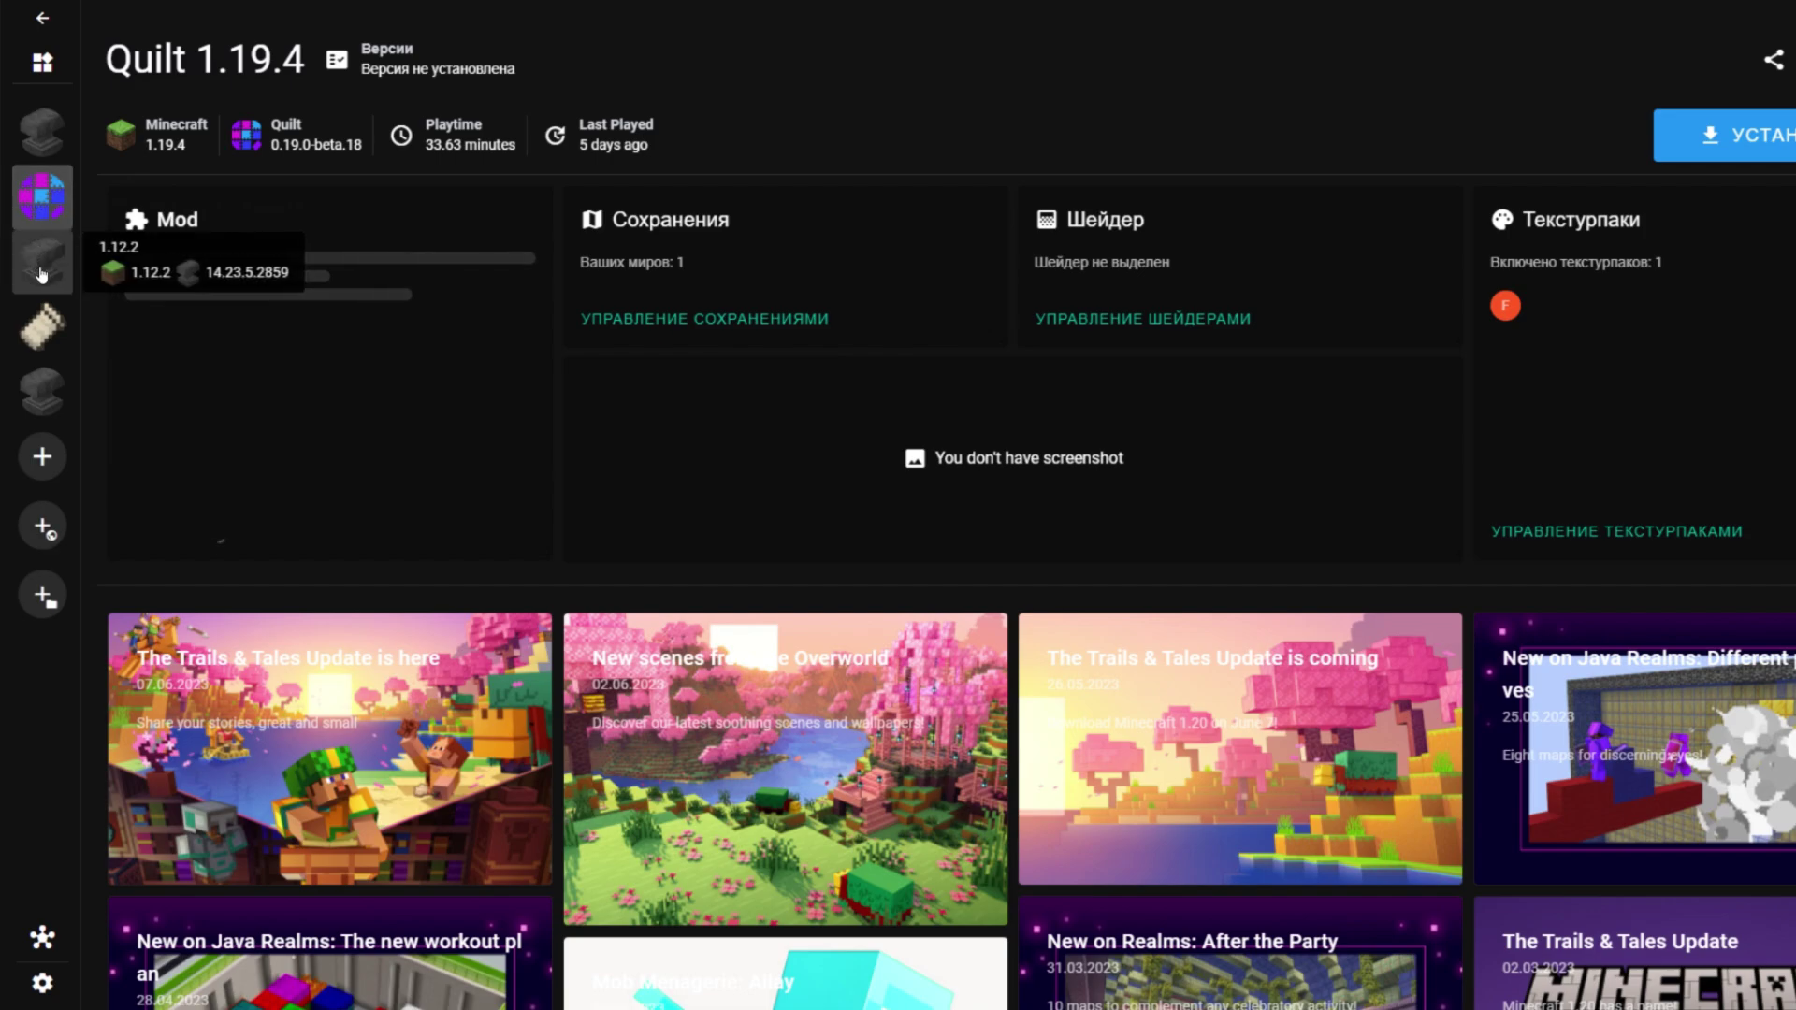
{"action": "left_click", "coordinate": [32, 333]}
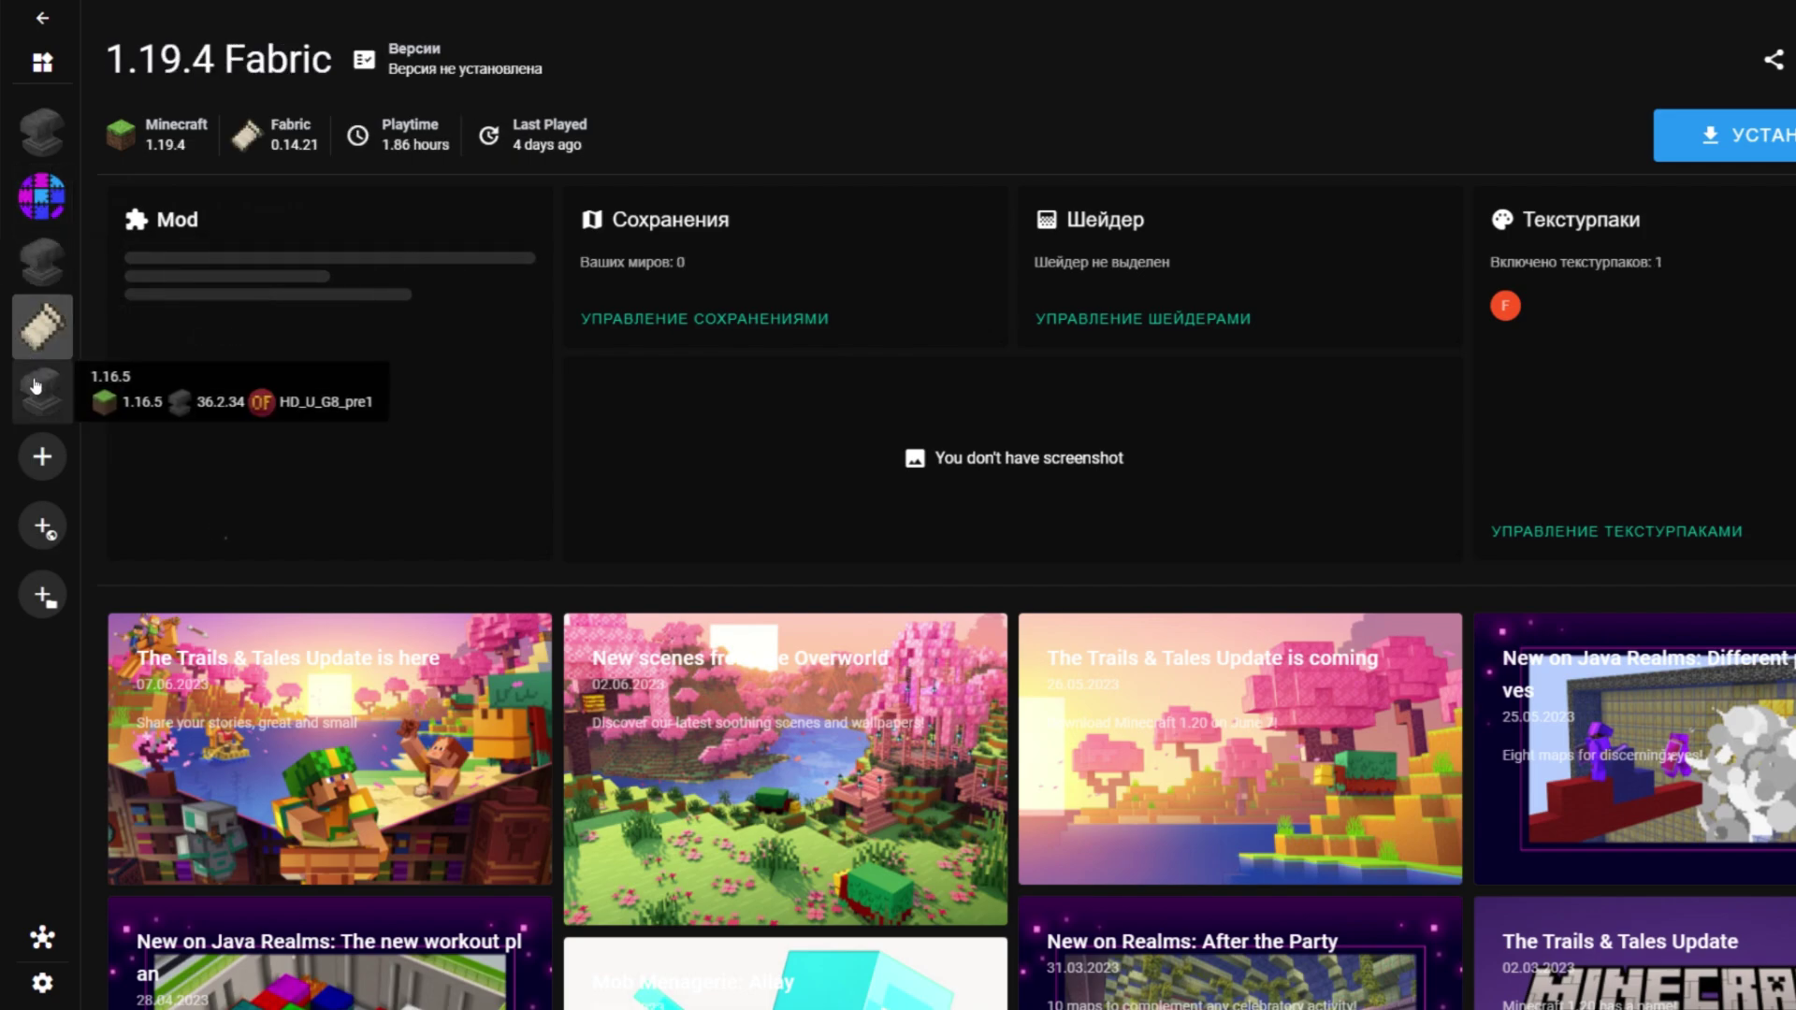
{"action": "left_click", "coordinate": [38, 393]}
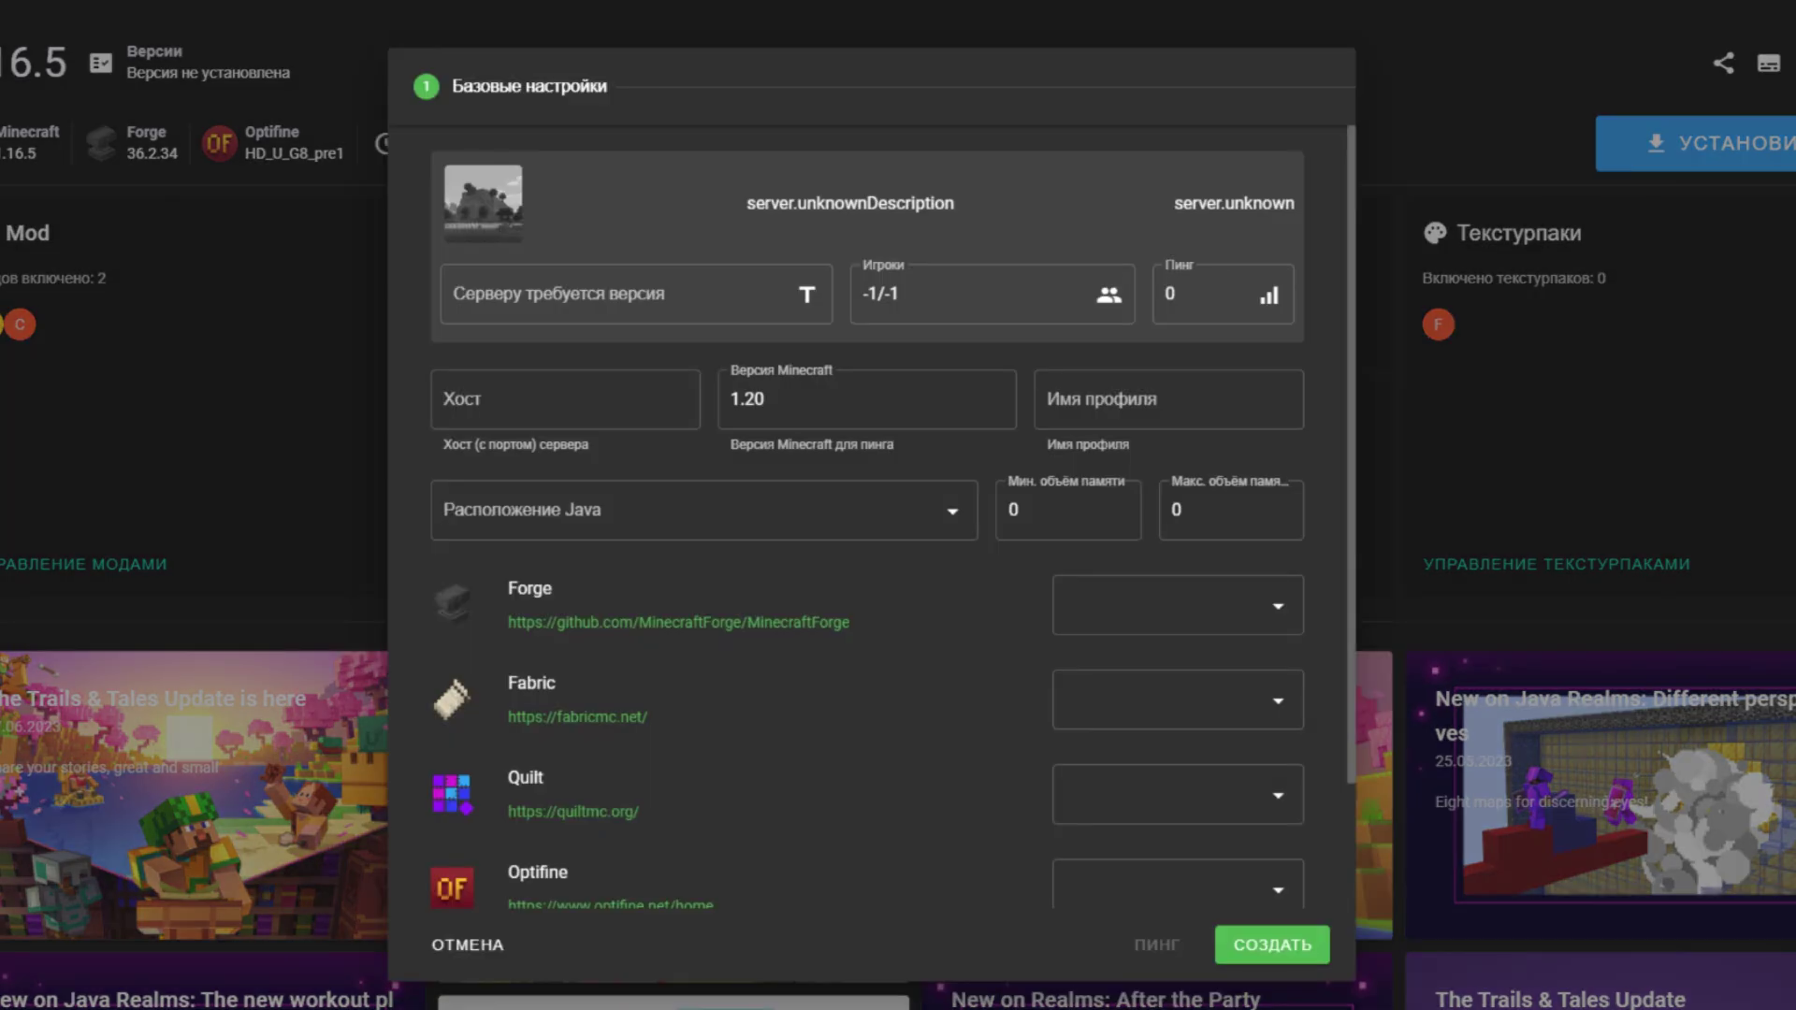
Examine the server profile form's version, players, host, Minecraft version, profile name and mod loader fields, then cancel it
{"action": "left_click", "coordinate": [617, 299]}
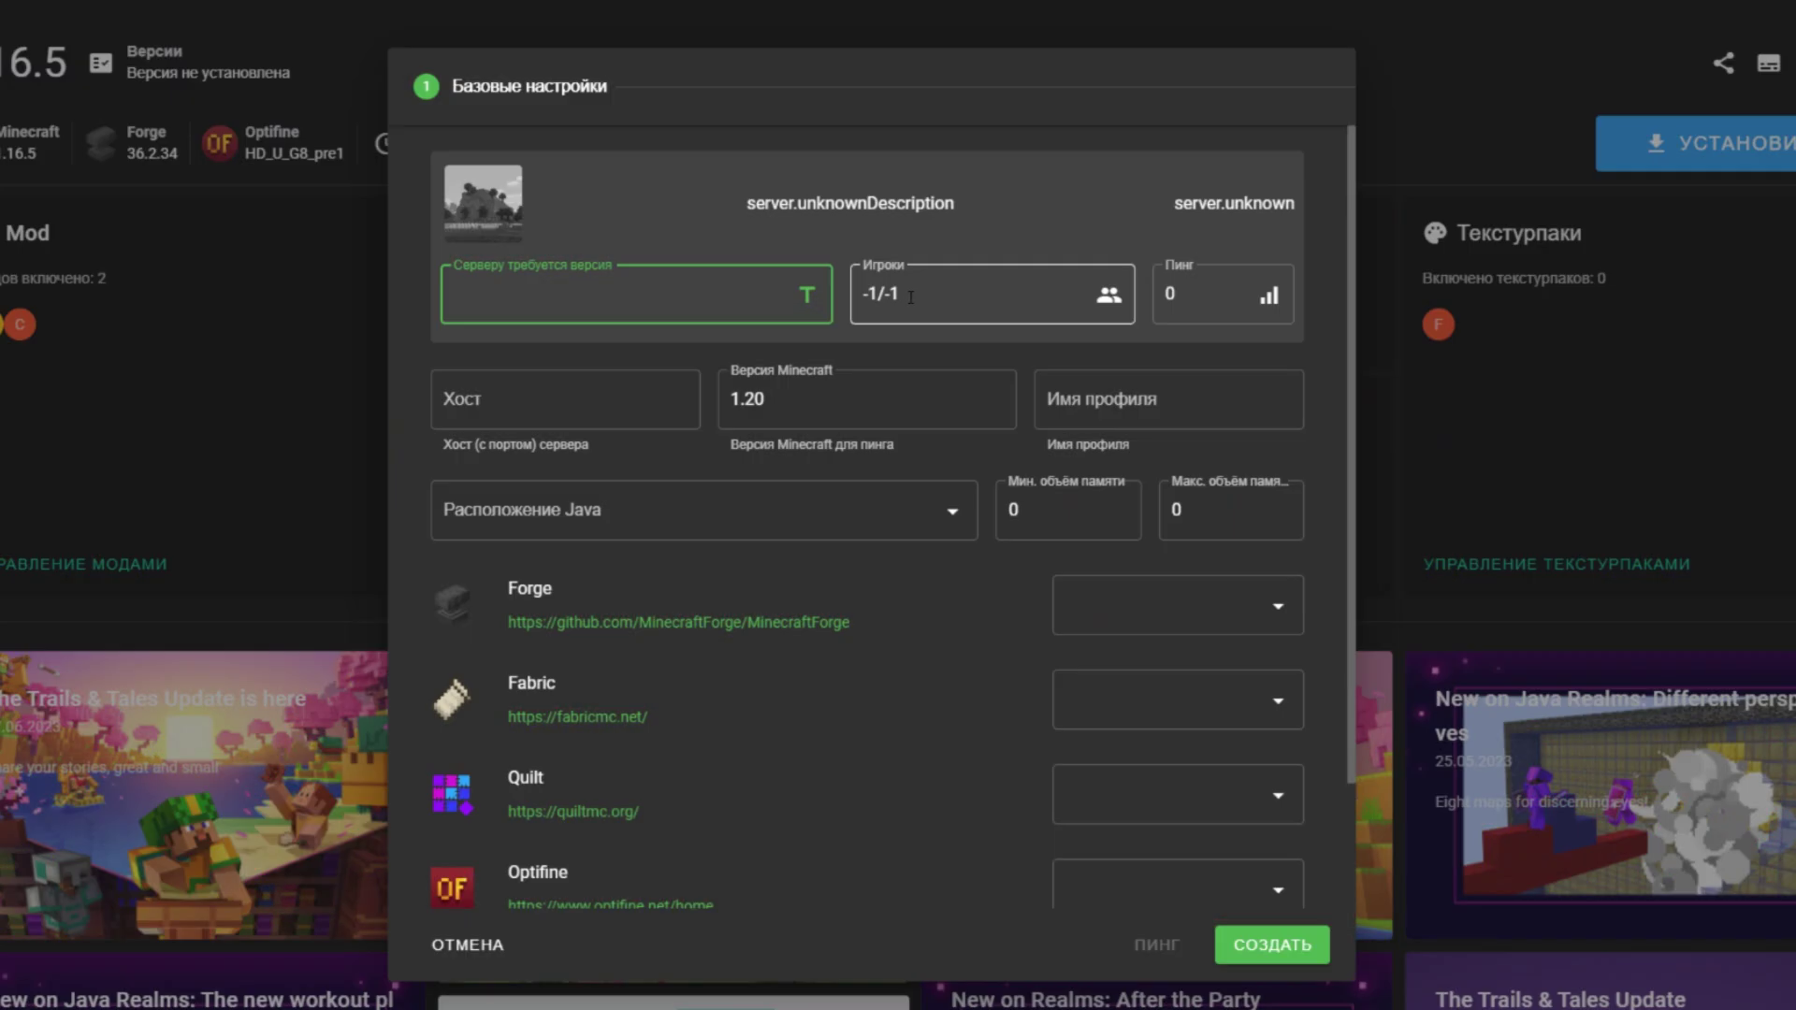
{"action": "key", "text": "Tab"}
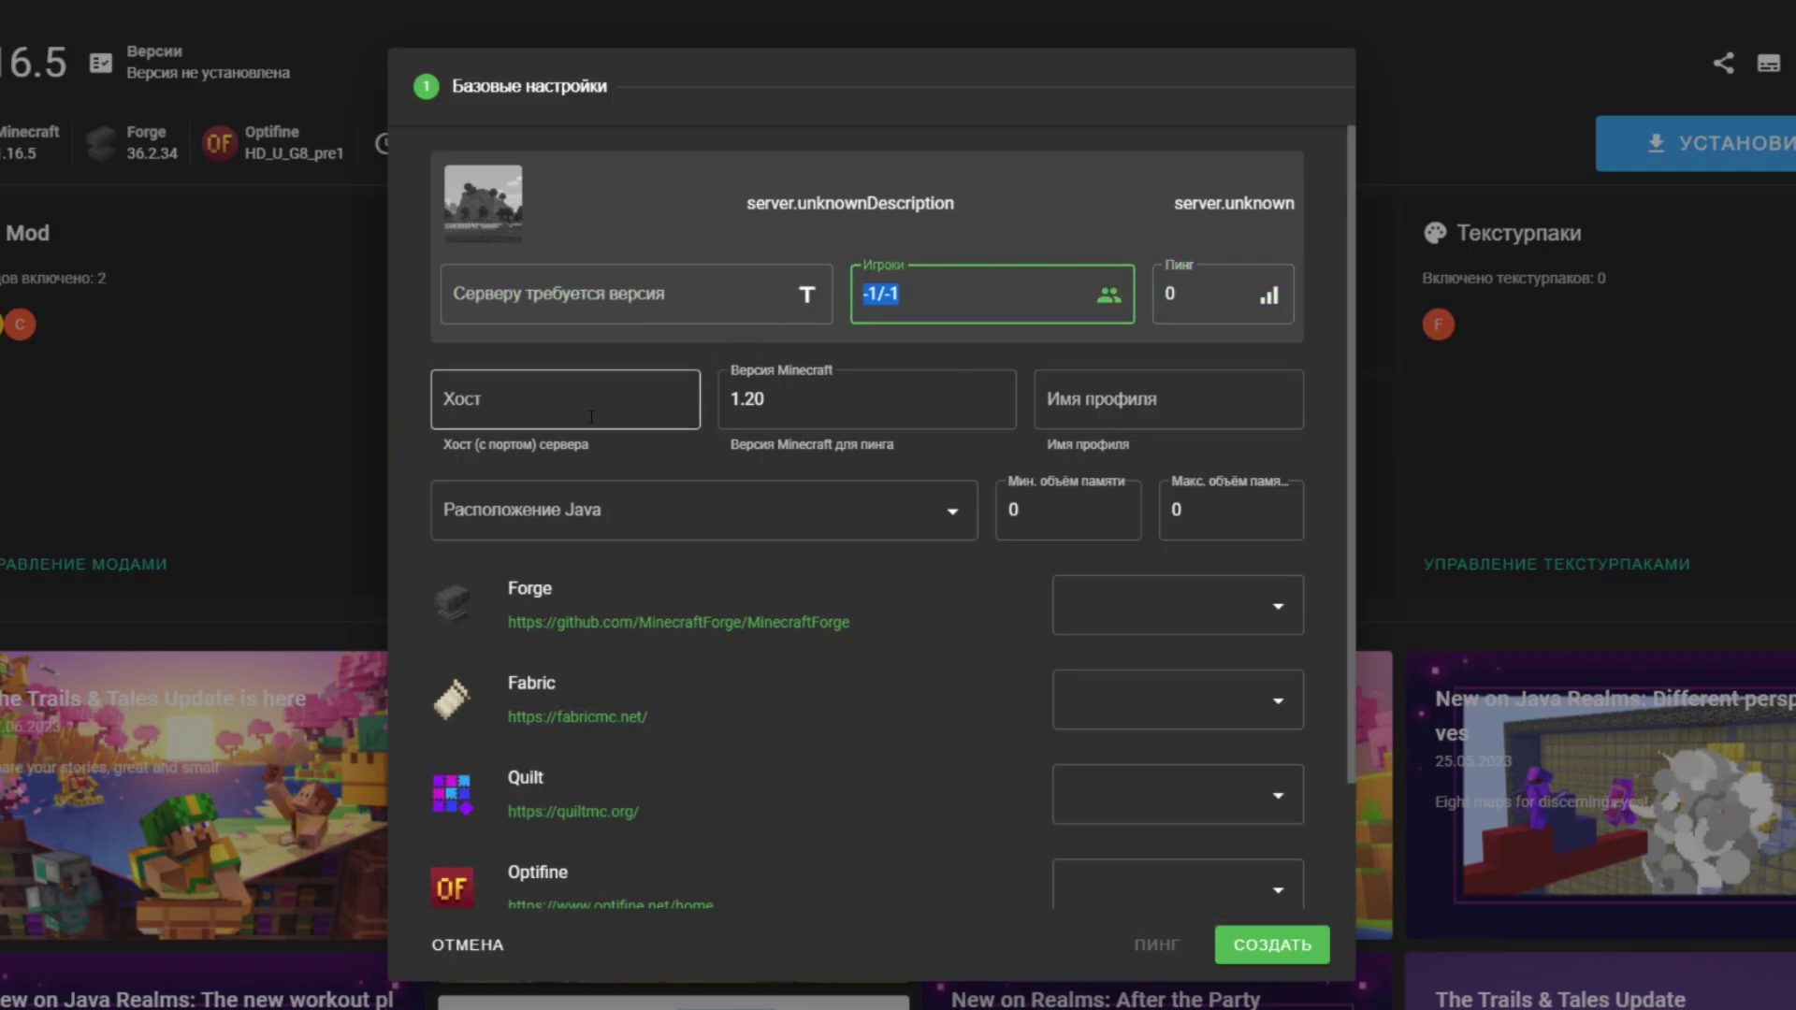
{"action": "left_click", "coordinate": [458, 406]}
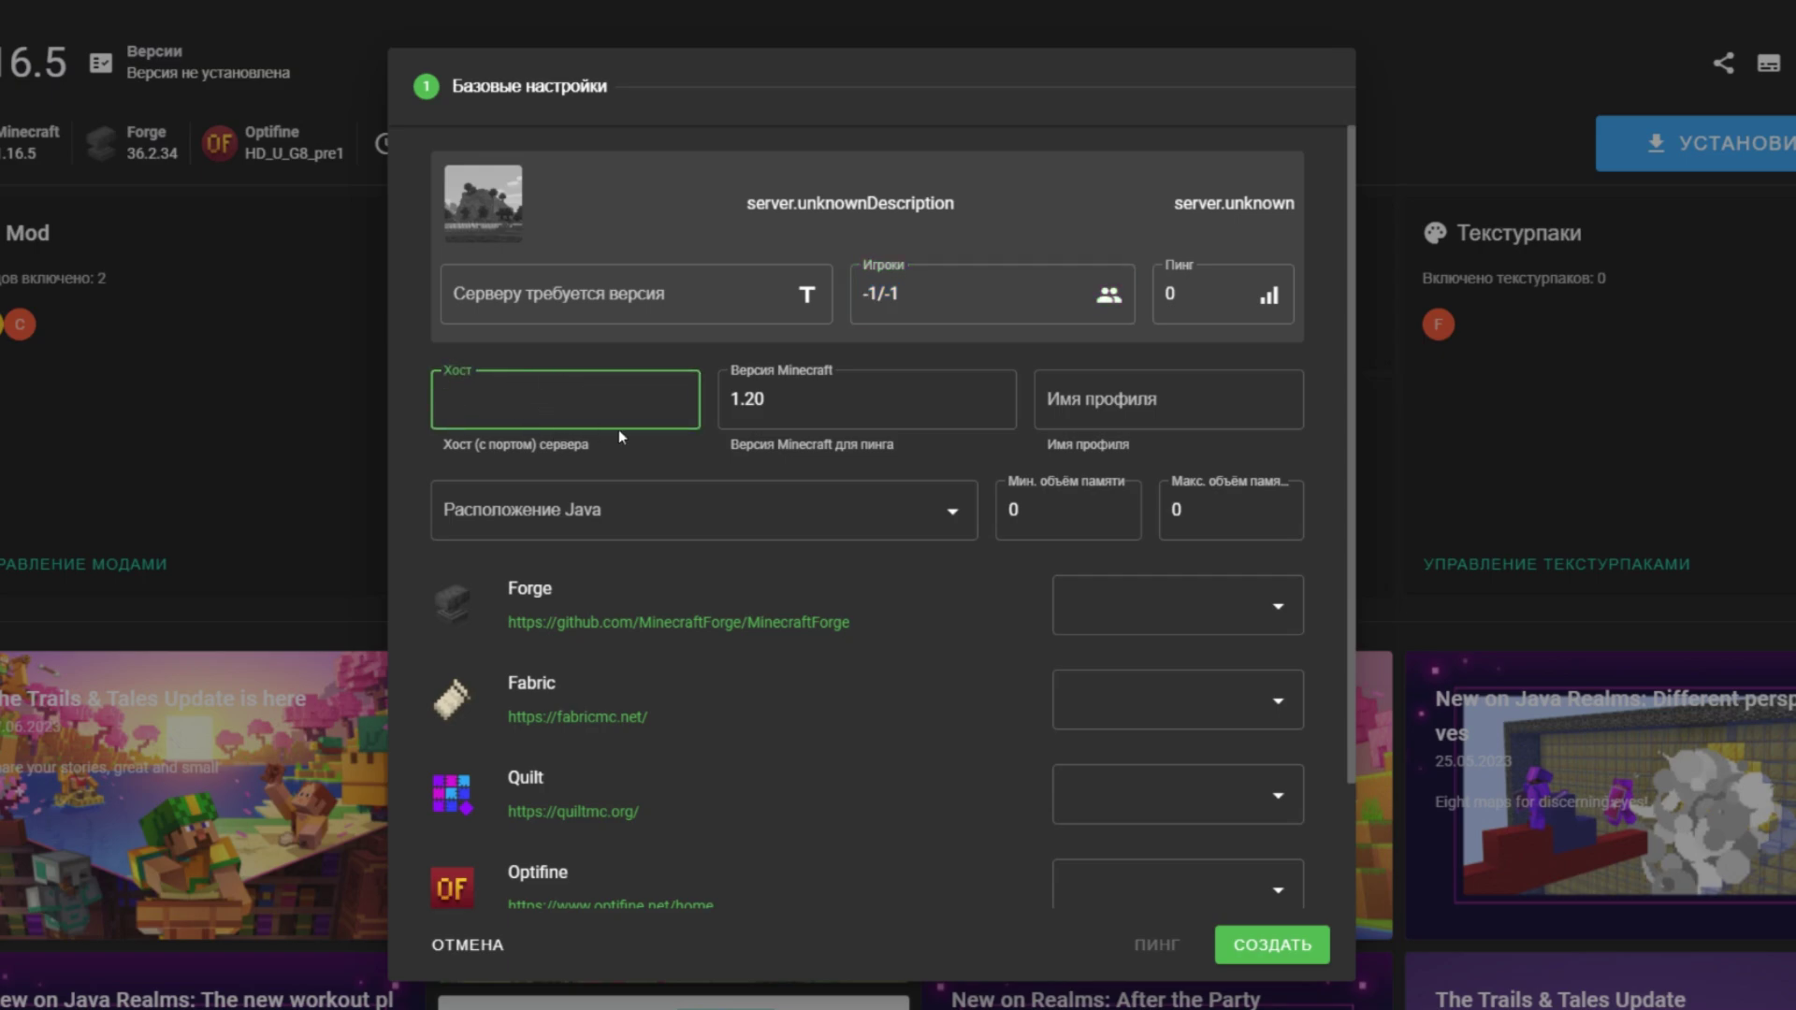
{"action": "key", "text": "Tab"}
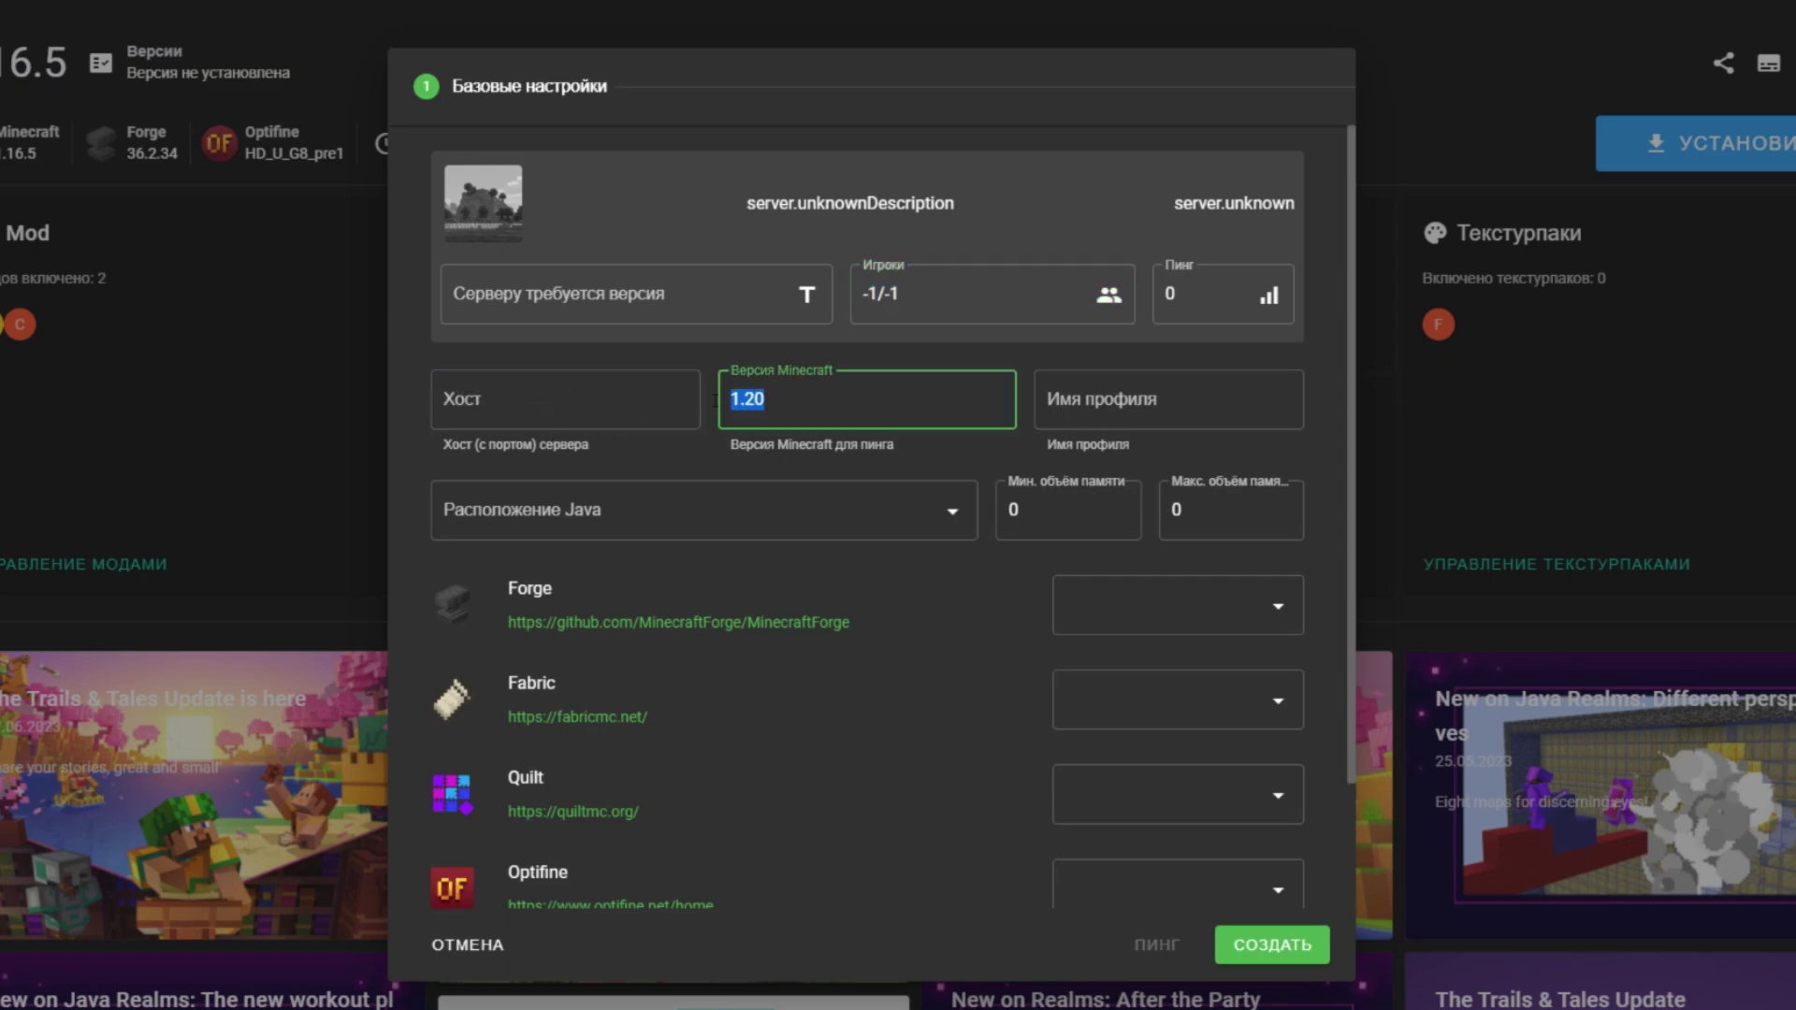
{"action": "left_click", "coordinate": [748, 403]}
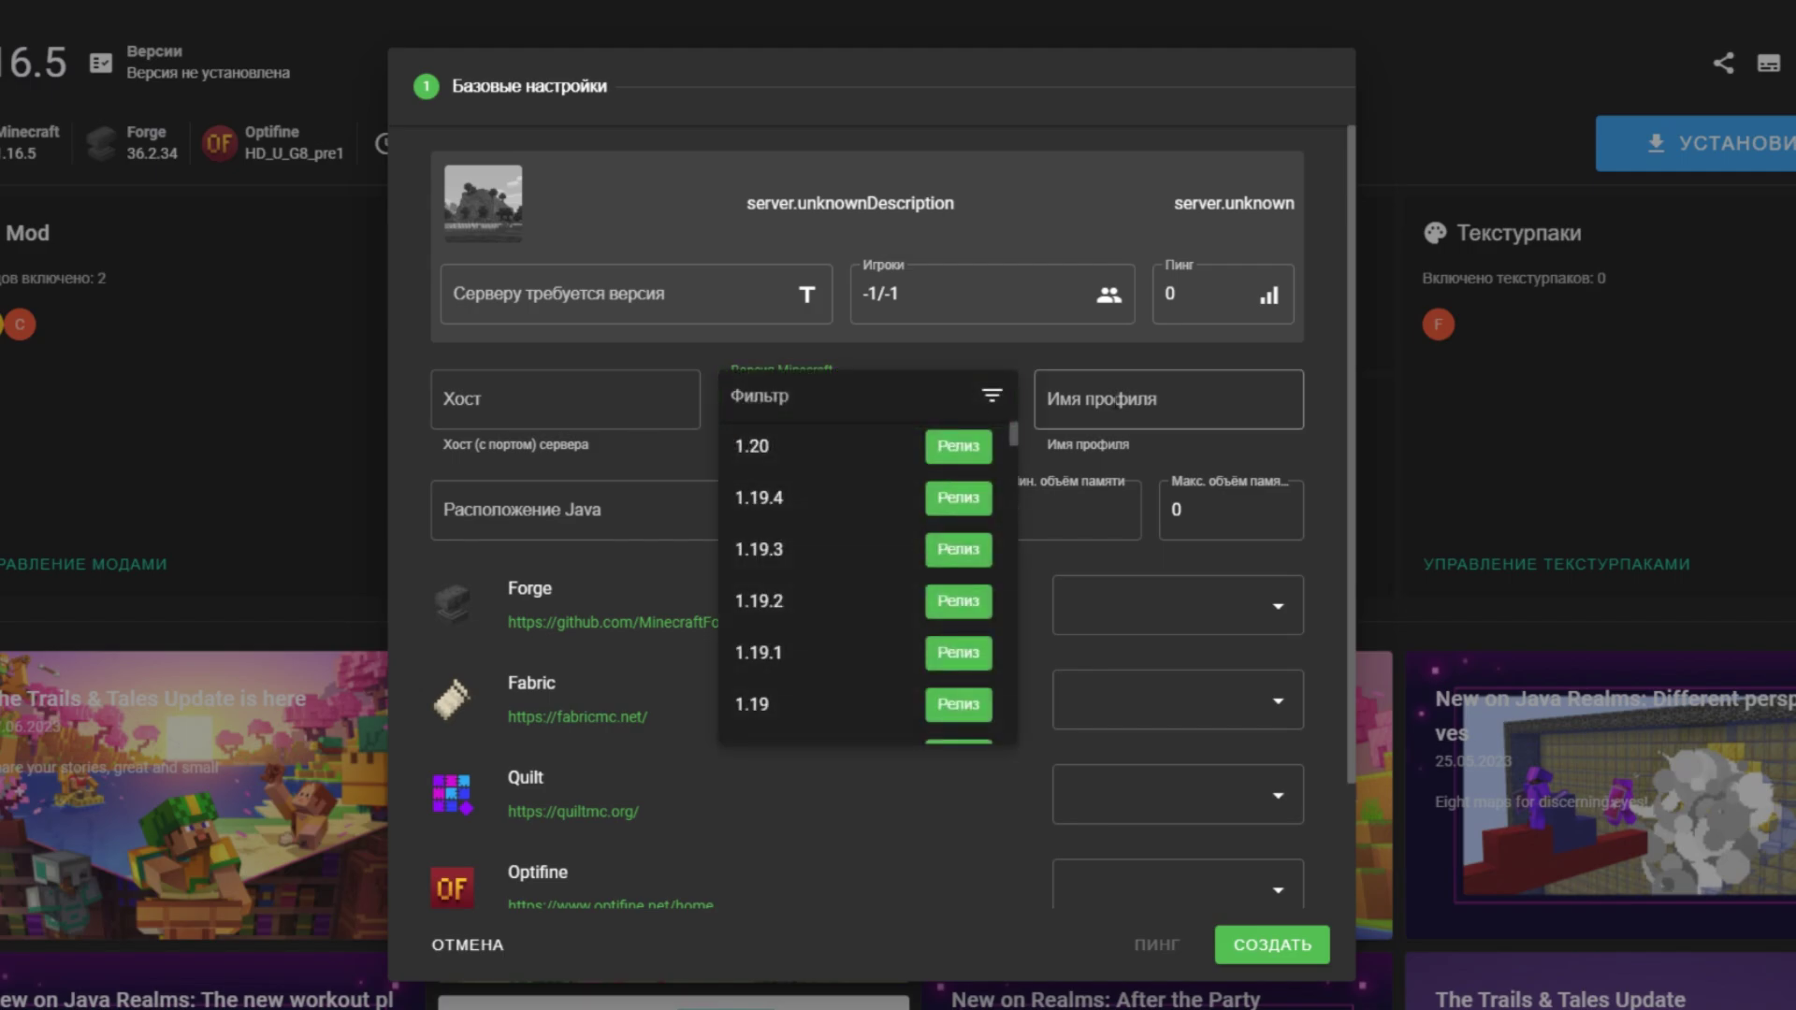
{"action": "left_click", "coordinate": [1120, 424]}
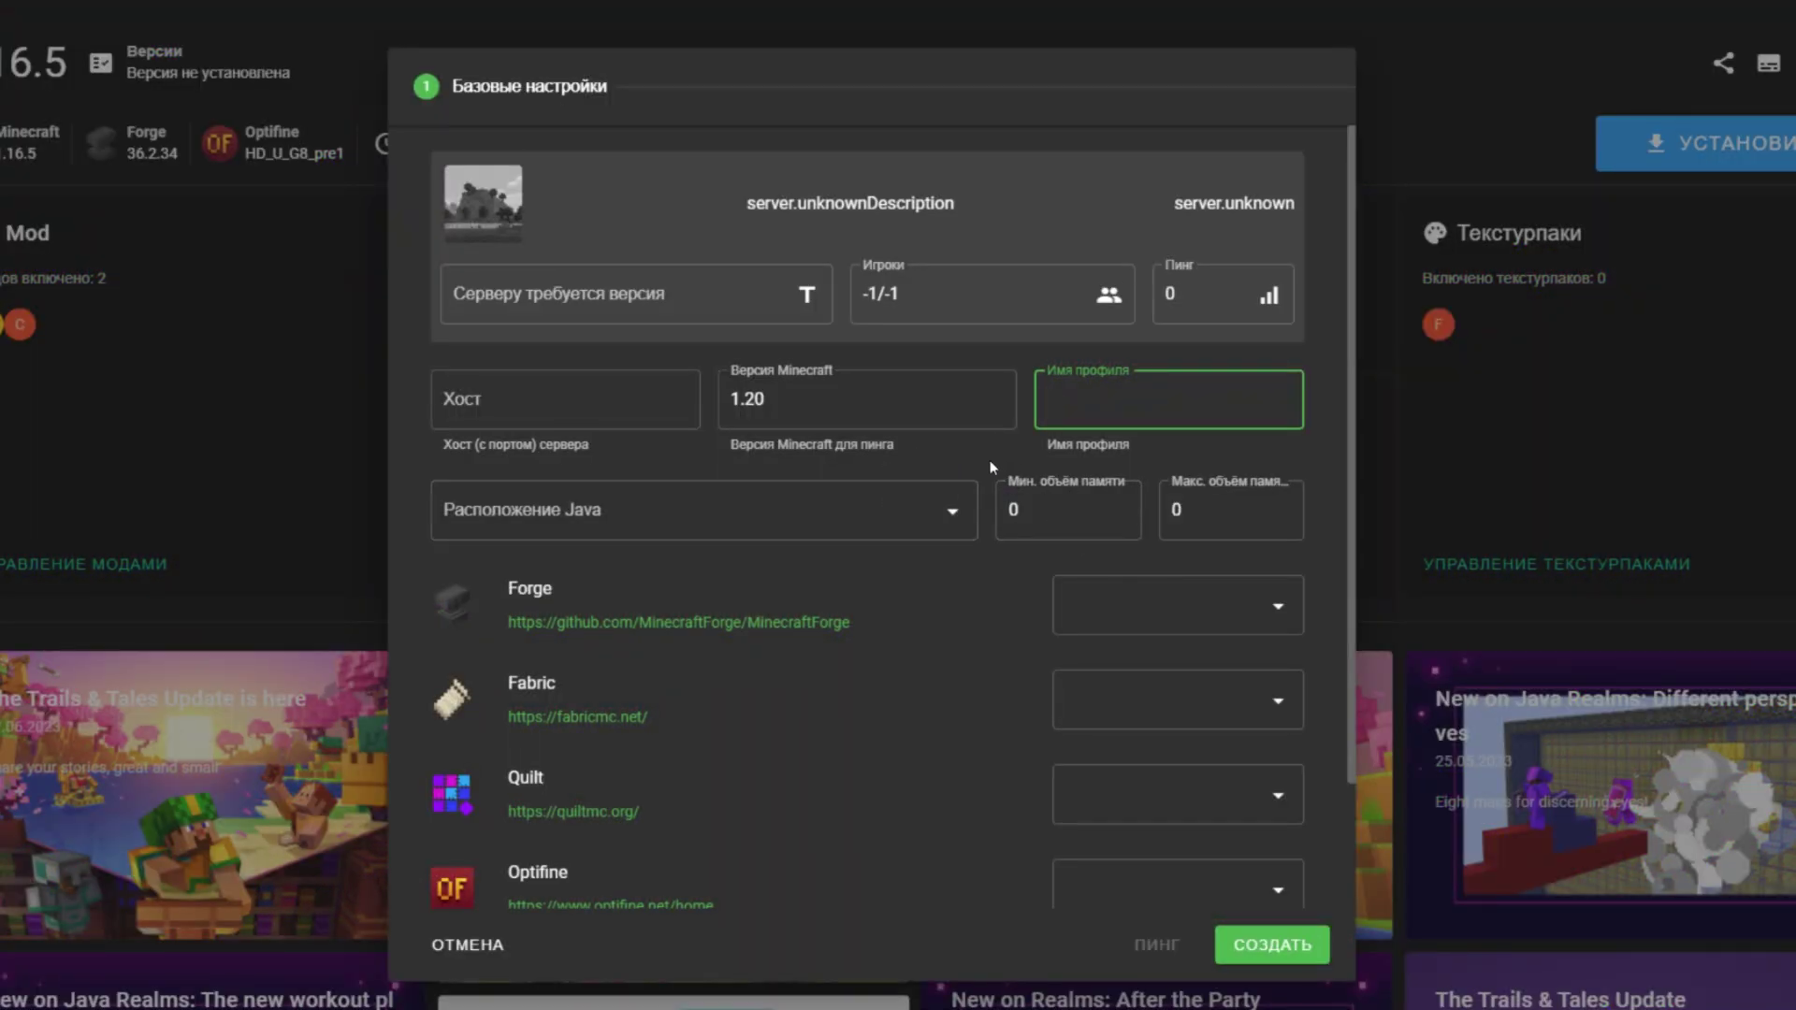
{"action": "scroll", "coordinate": [805, 580], "scroll_direction": "down", "scroll_amount": 1}
{"action": "scroll", "coordinate": [802, 584], "scroll_direction": "down", "scroll_amount": 1}
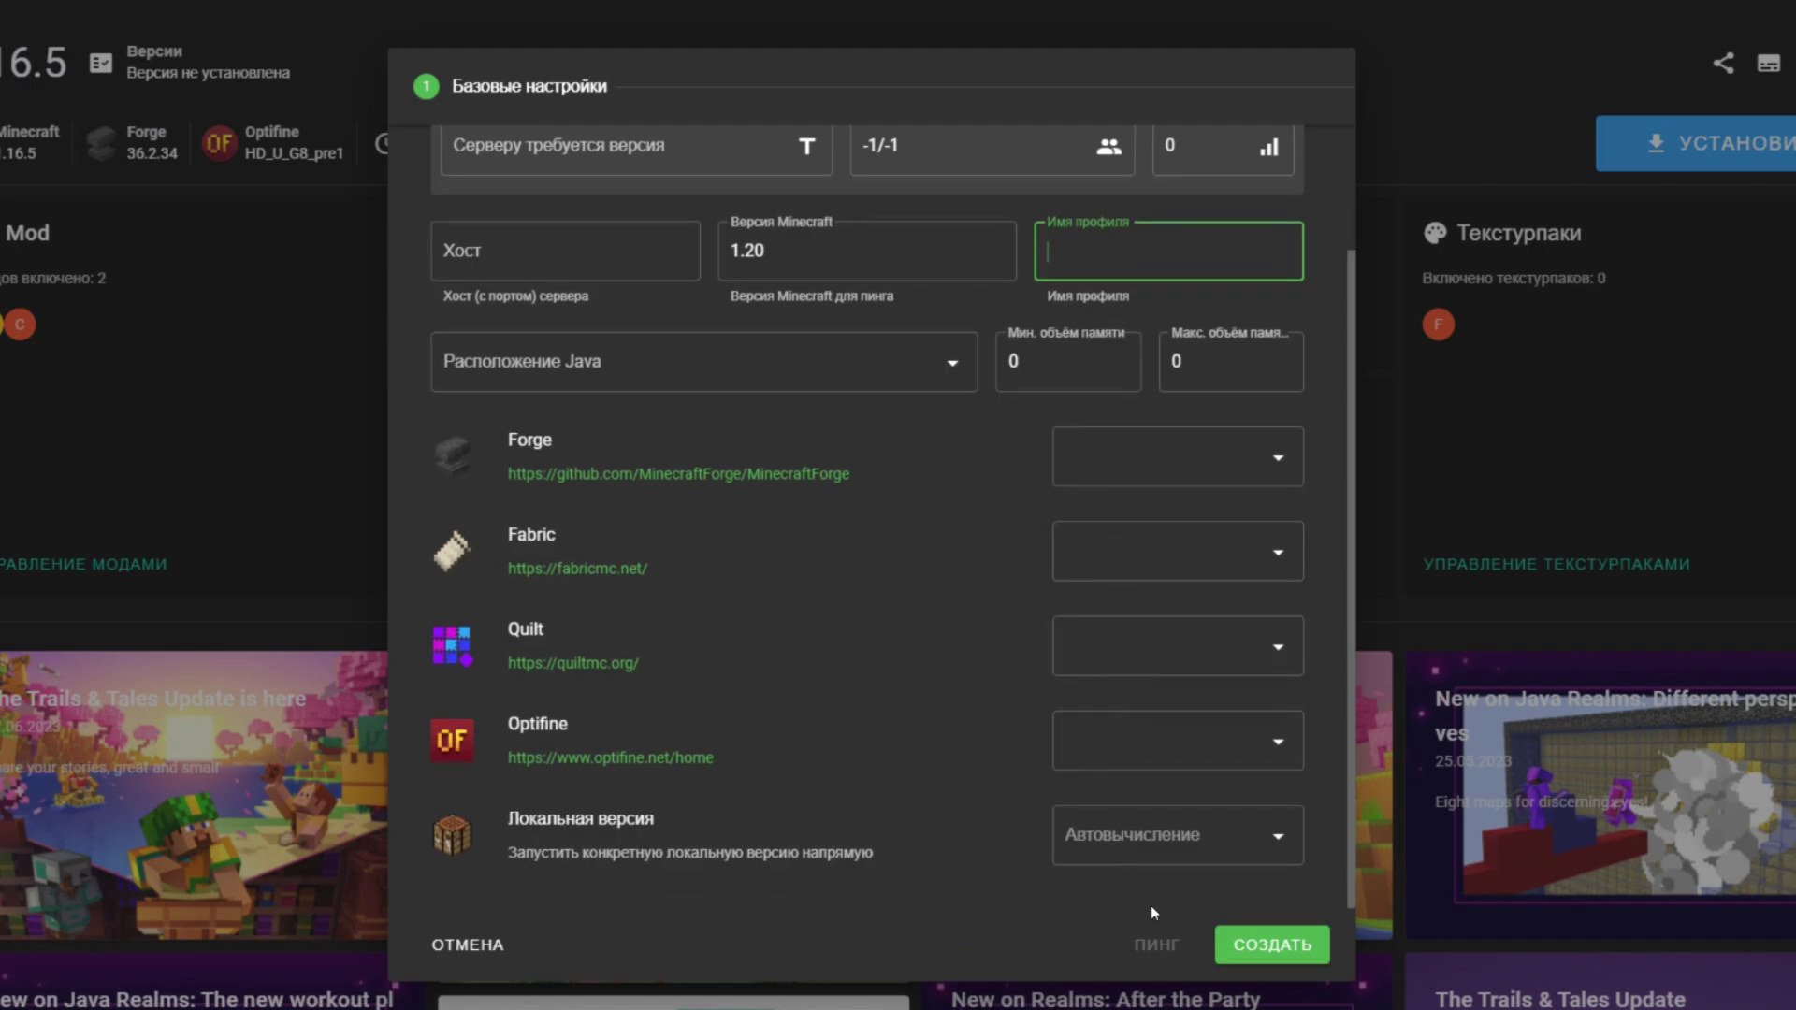
{"action": "left_click", "coordinate": [468, 945]}
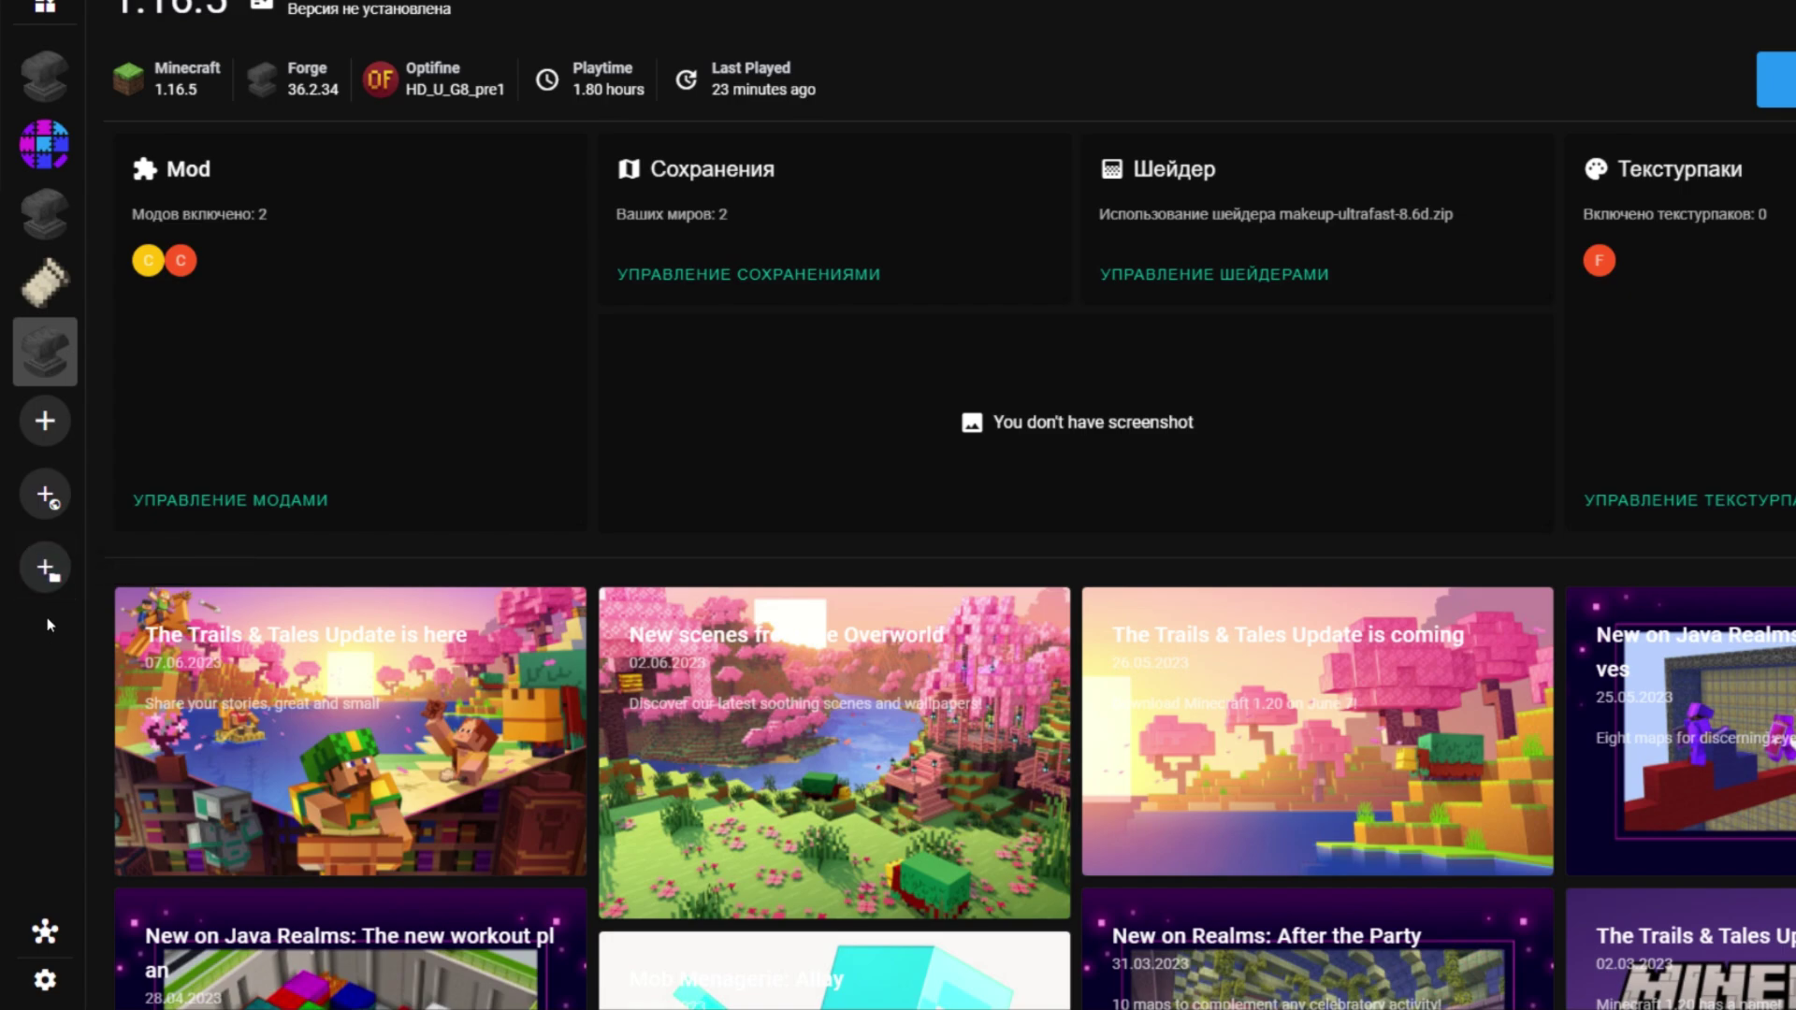
Create a local network multiplayer group with the identifier left blank, then leave the group
{"action": "left_click", "coordinate": [49, 931]}
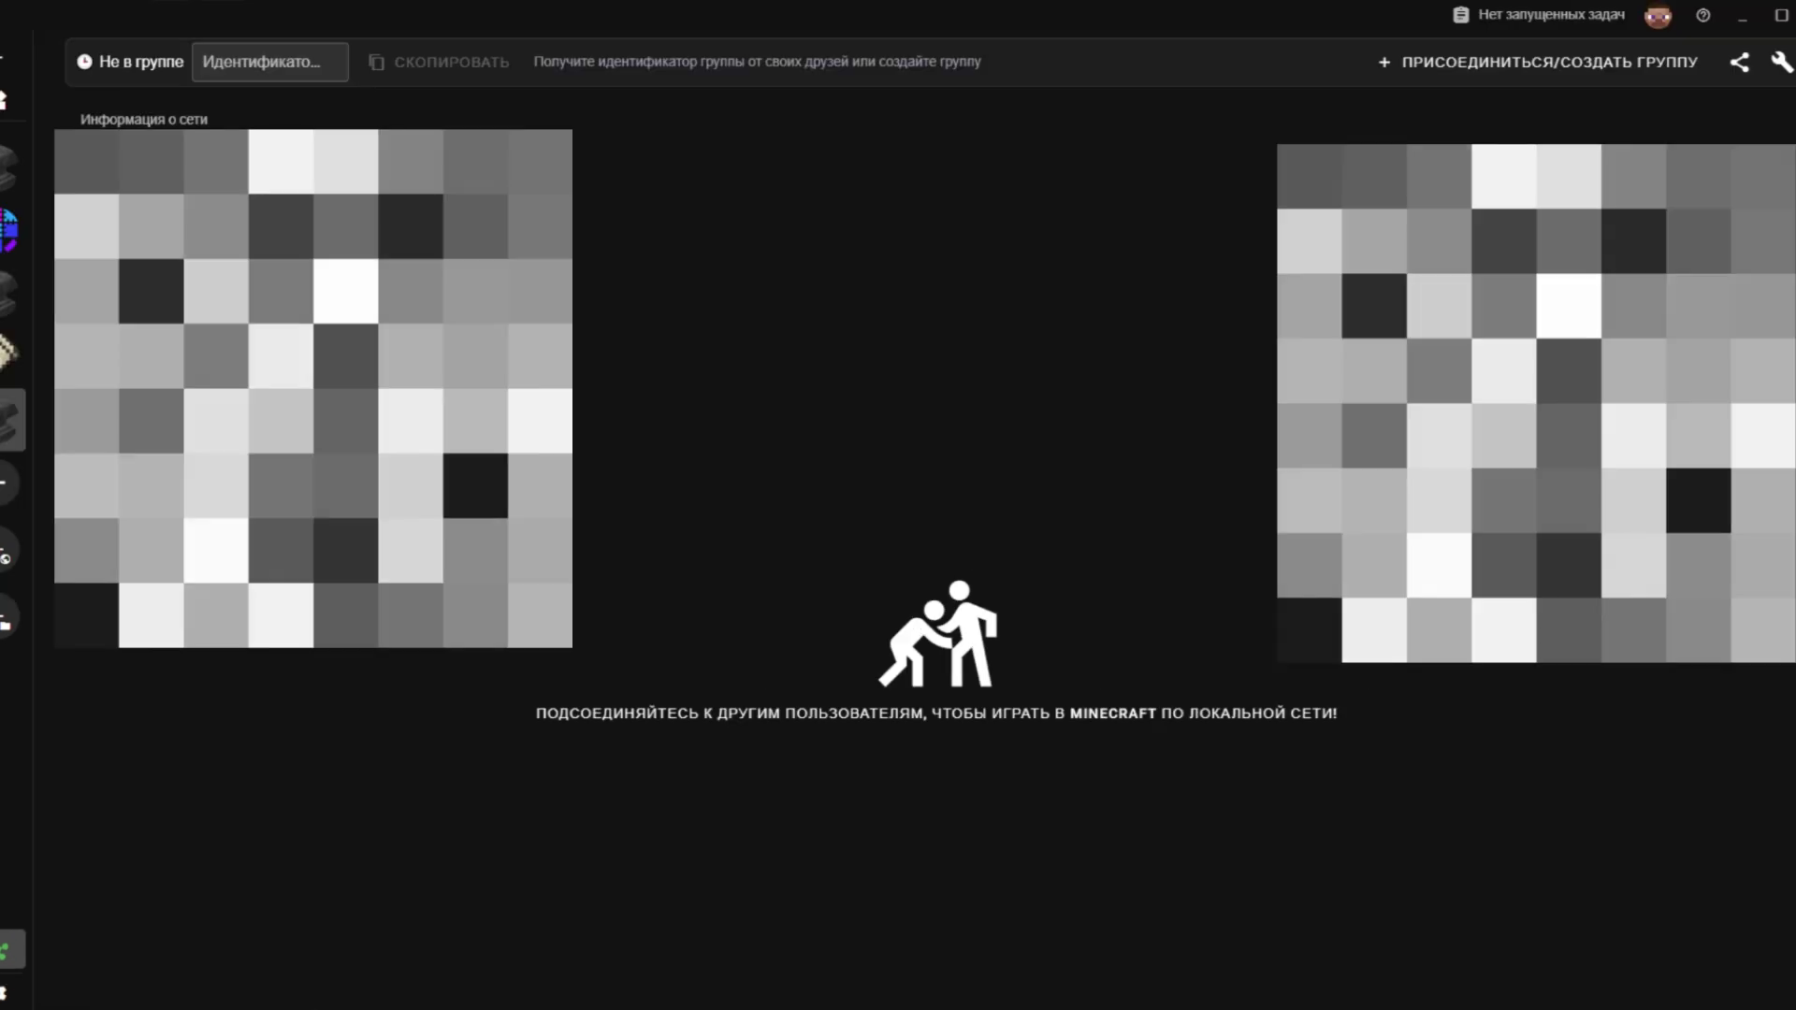
{"action": "left_click", "coordinate": [252, 62]}
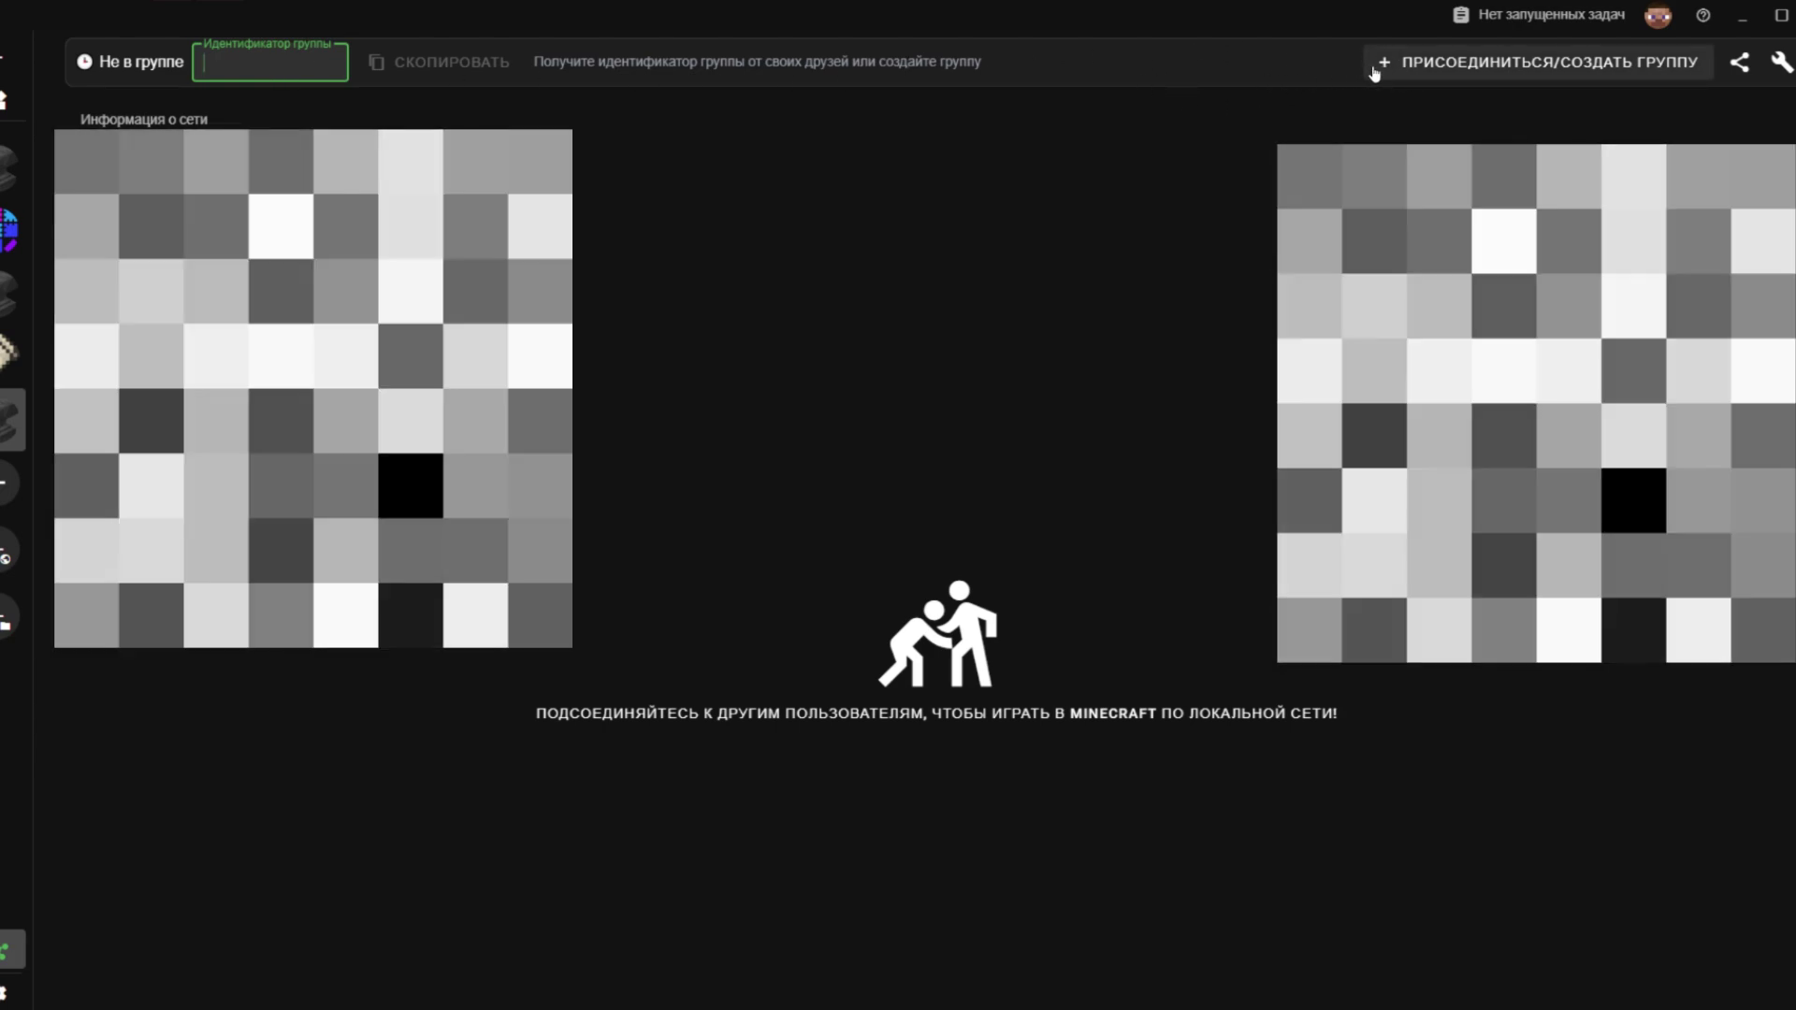
{"action": "left_click", "coordinate": [1543, 62]}
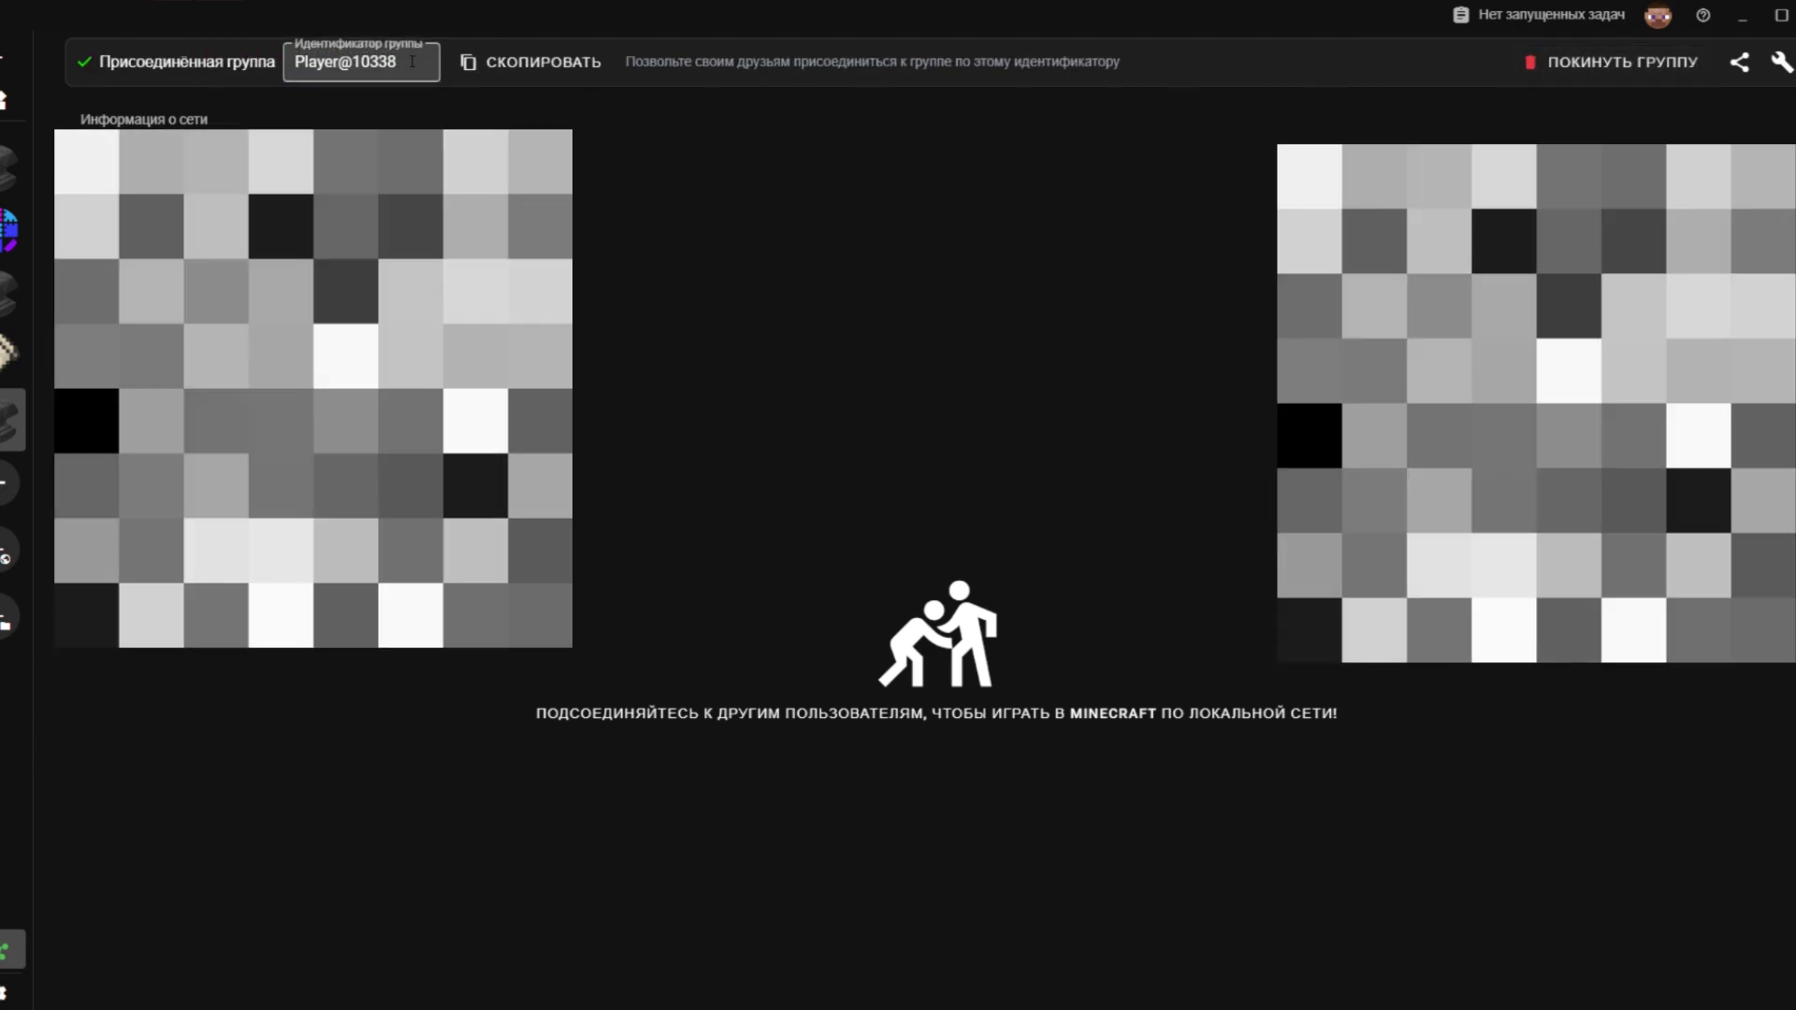
{"action": "triple_click", "coordinate": [346, 62]}
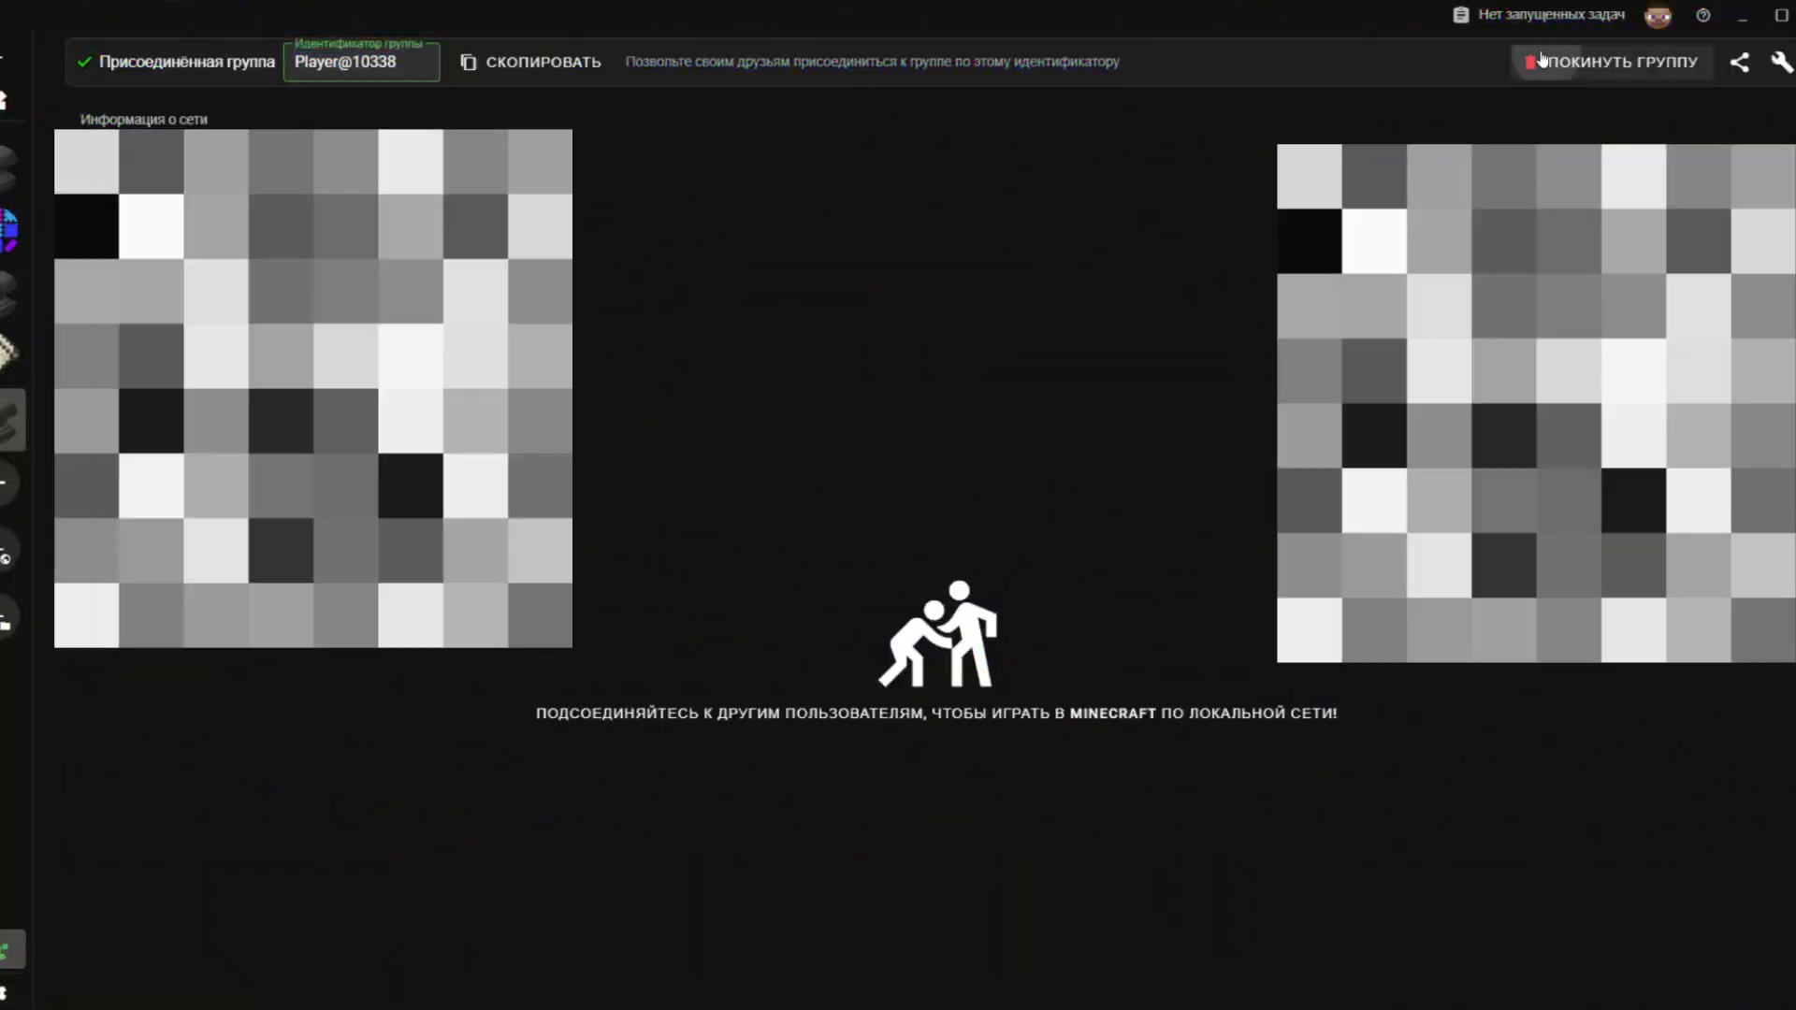
{"action": "left_click", "coordinate": [1609, 61]}
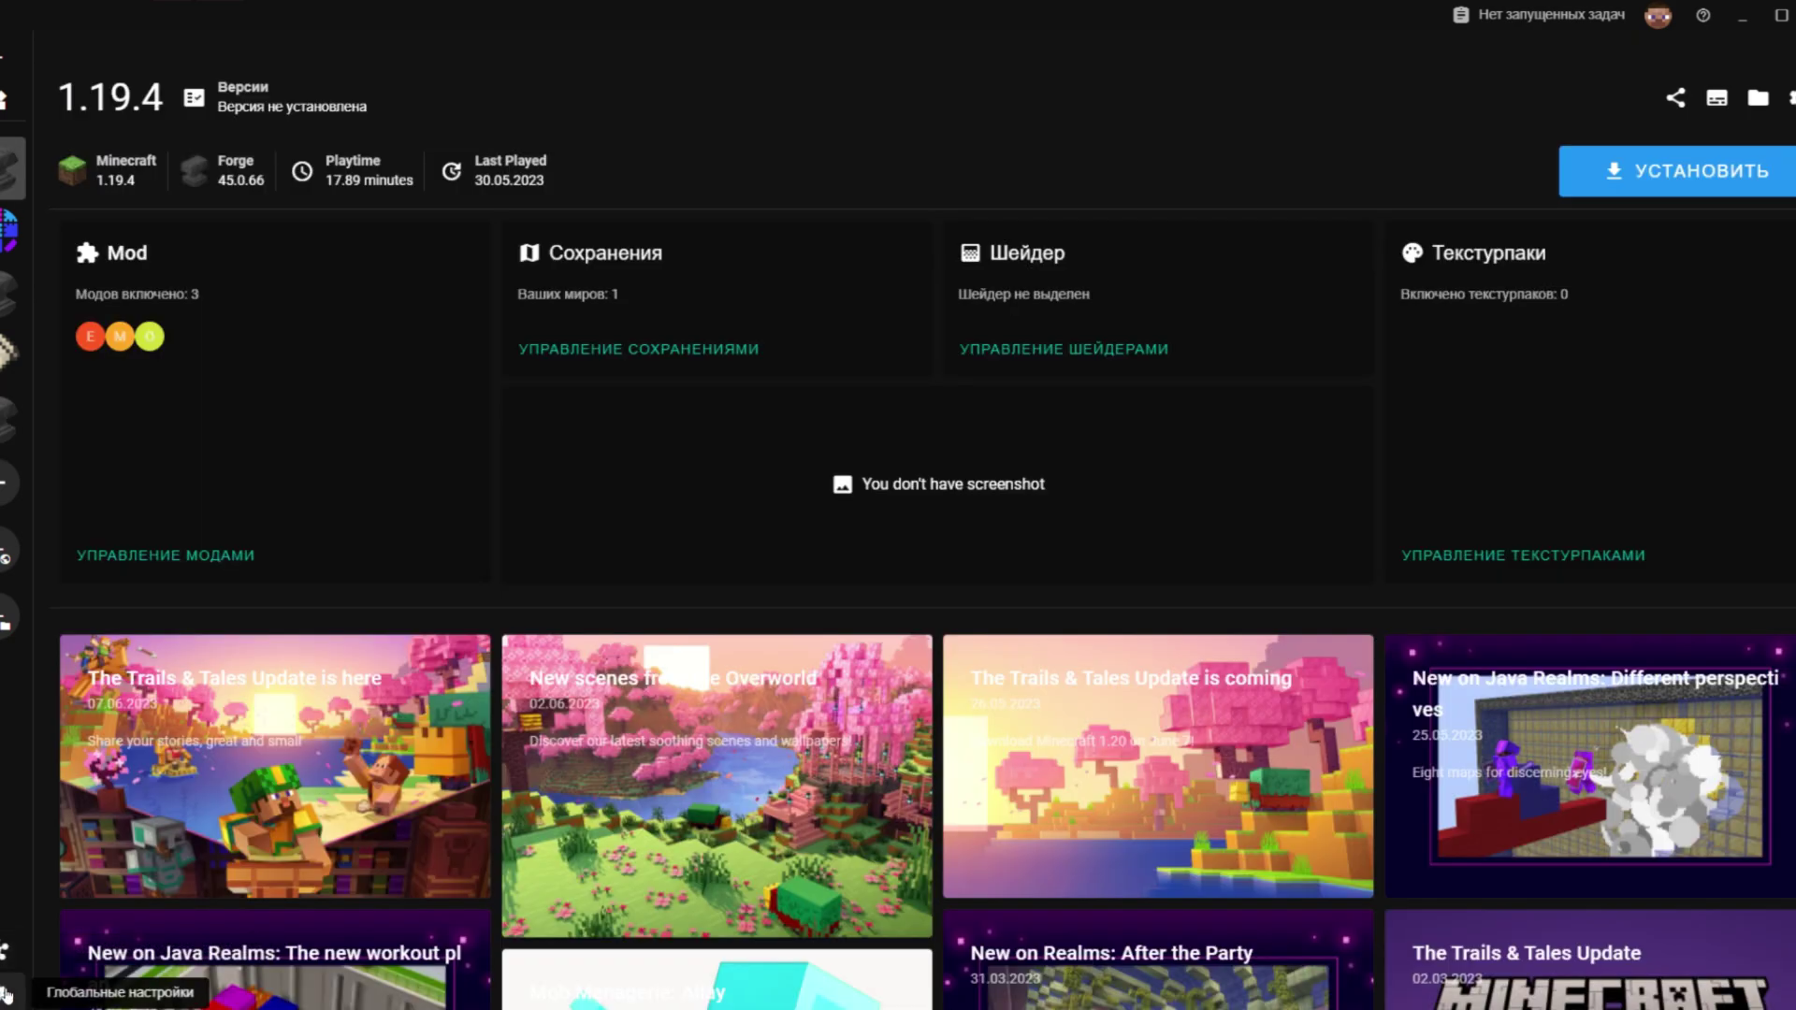
Open the global launcher settings and examine the storage location setting
{"action": "left_click", "coordinate": [4, 997]}
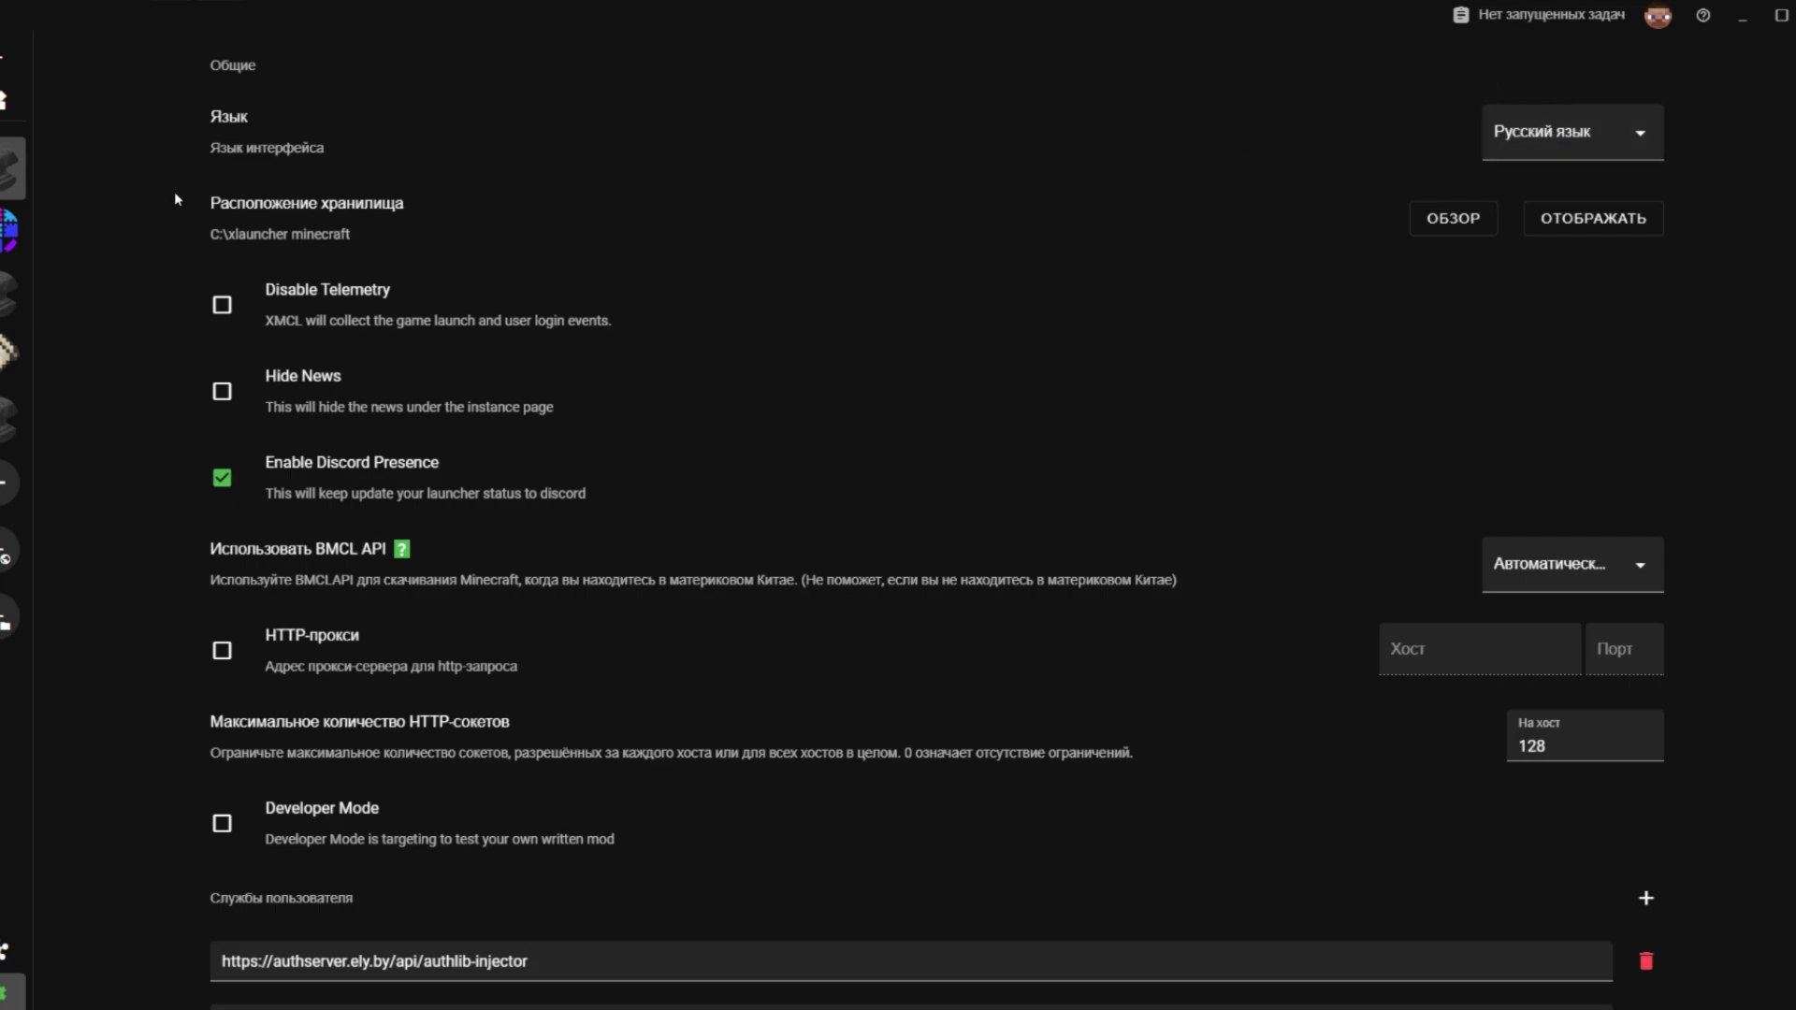
{"action": "left_click_drag", "start_coordinate": [175, 198], "coordinate": [476, 194]}
{"action": "left_click", "coordinate": [476, 201]}
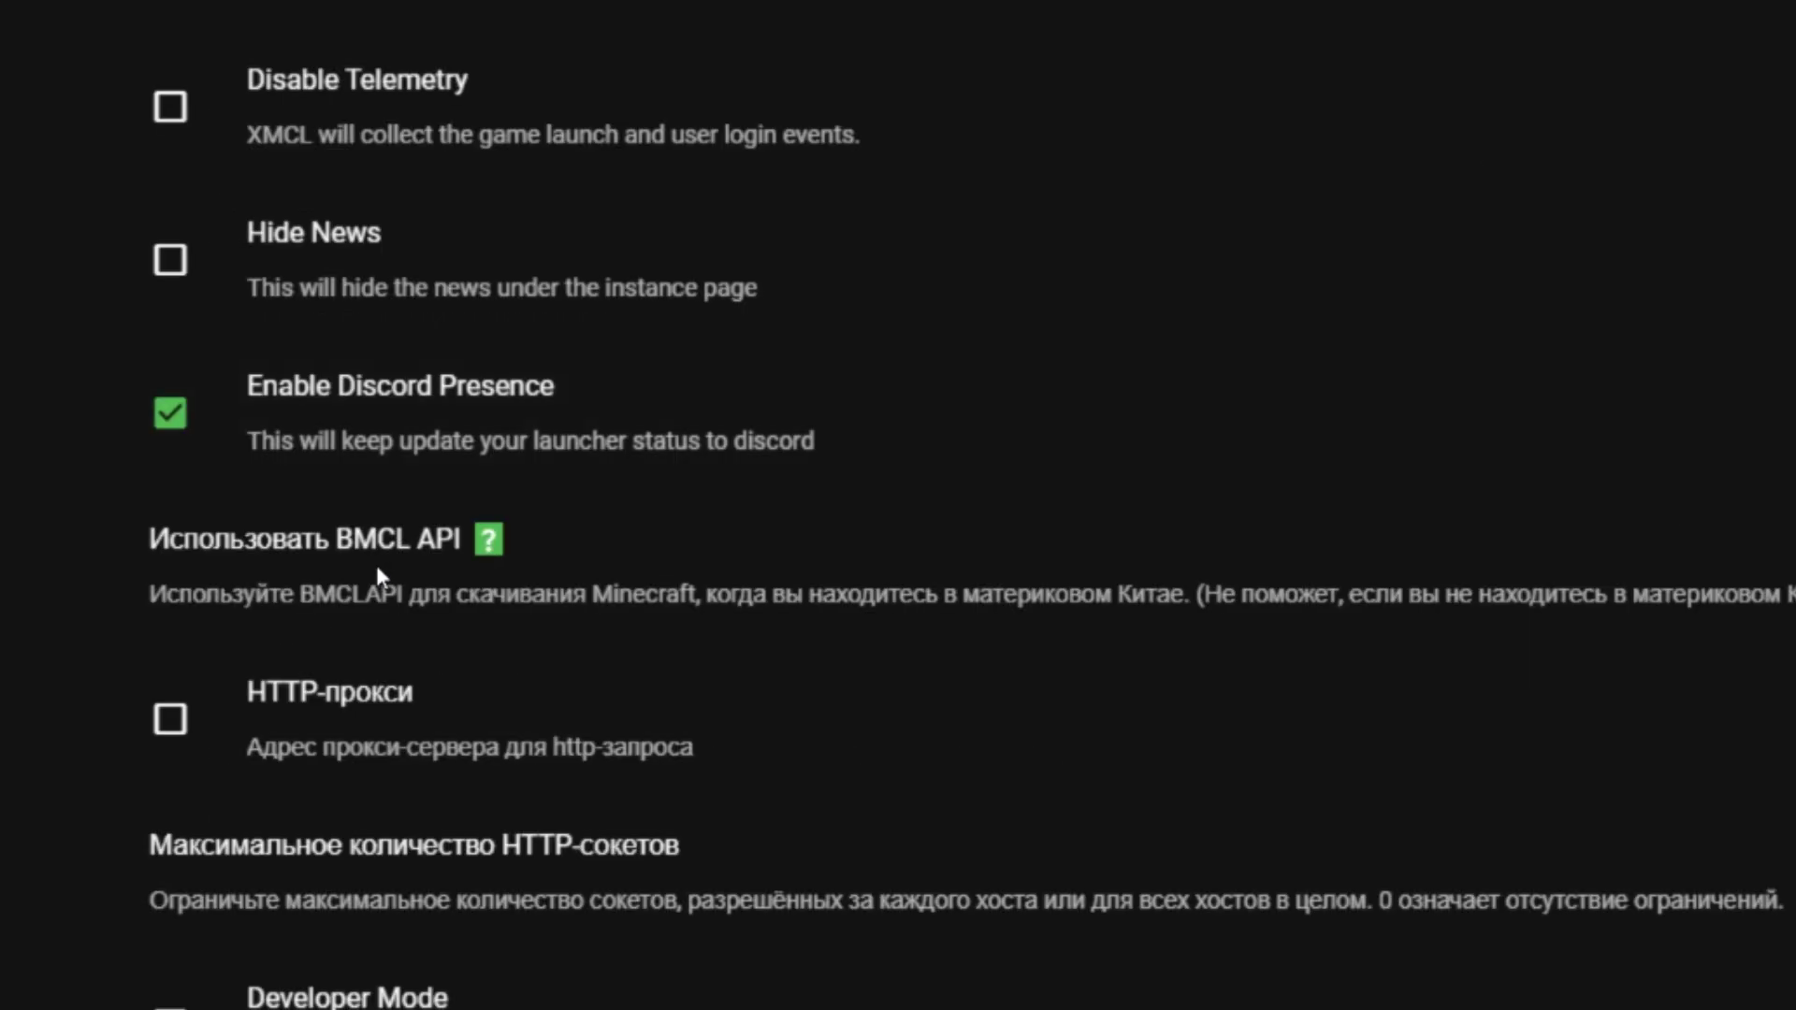
Examine the BMCL API description, its download source options and the maximum HTTP sockets setting
{"action": "left_click_drag", "start_coordinate": [335, 539], "coordinate": [462, 541]}
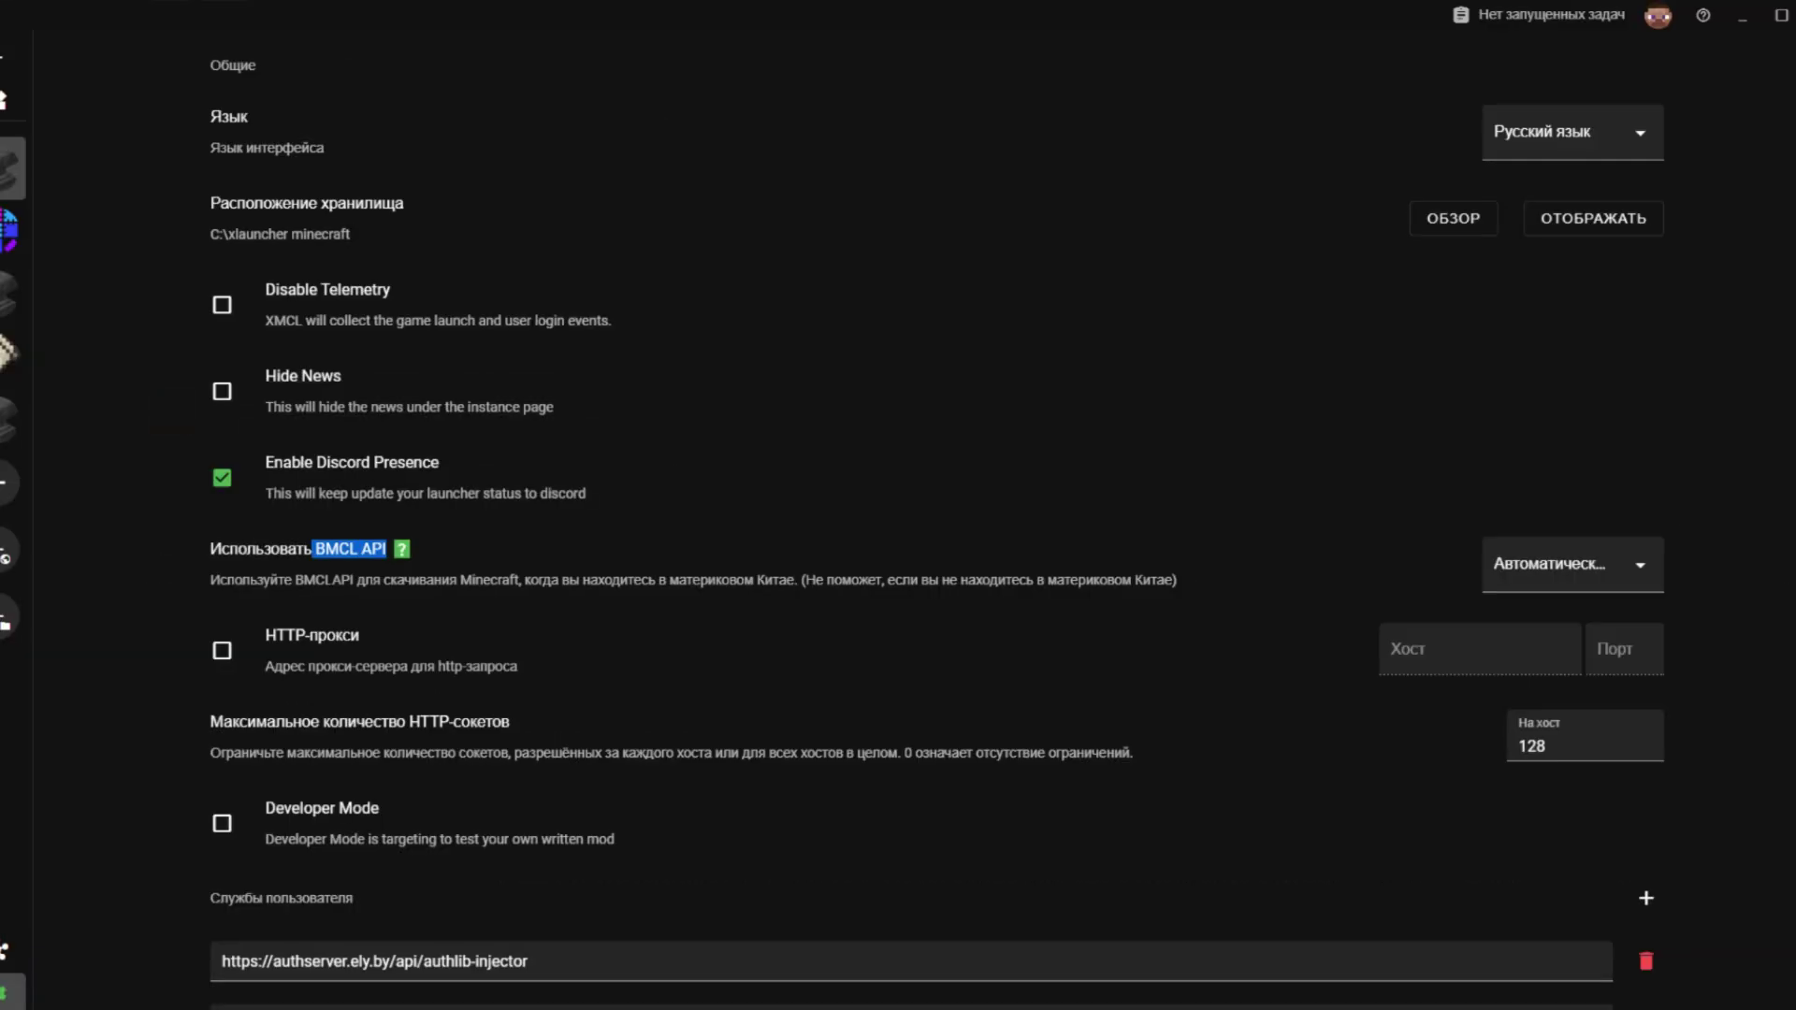
{"action": "left_click_drag", "start_coordinate": [341, 580], "coordinate": [773, 580]}
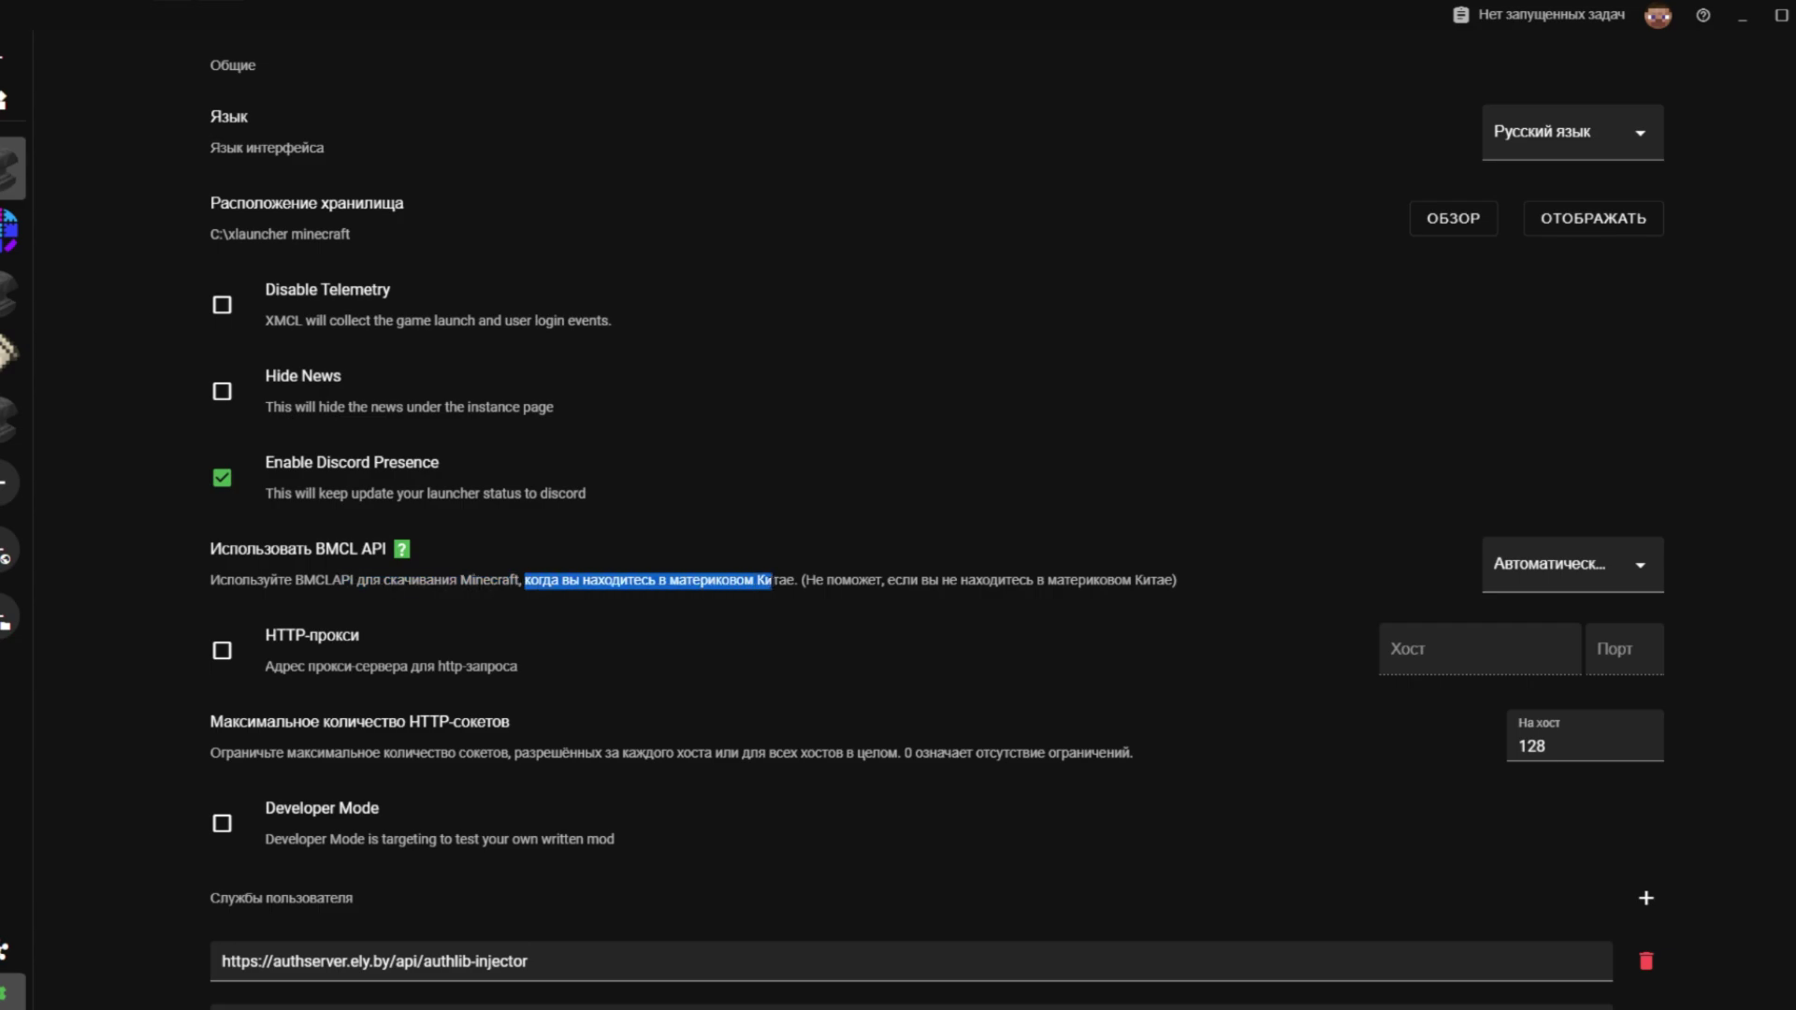
{"action": "left_click", "coordinate": [1590, 564]}
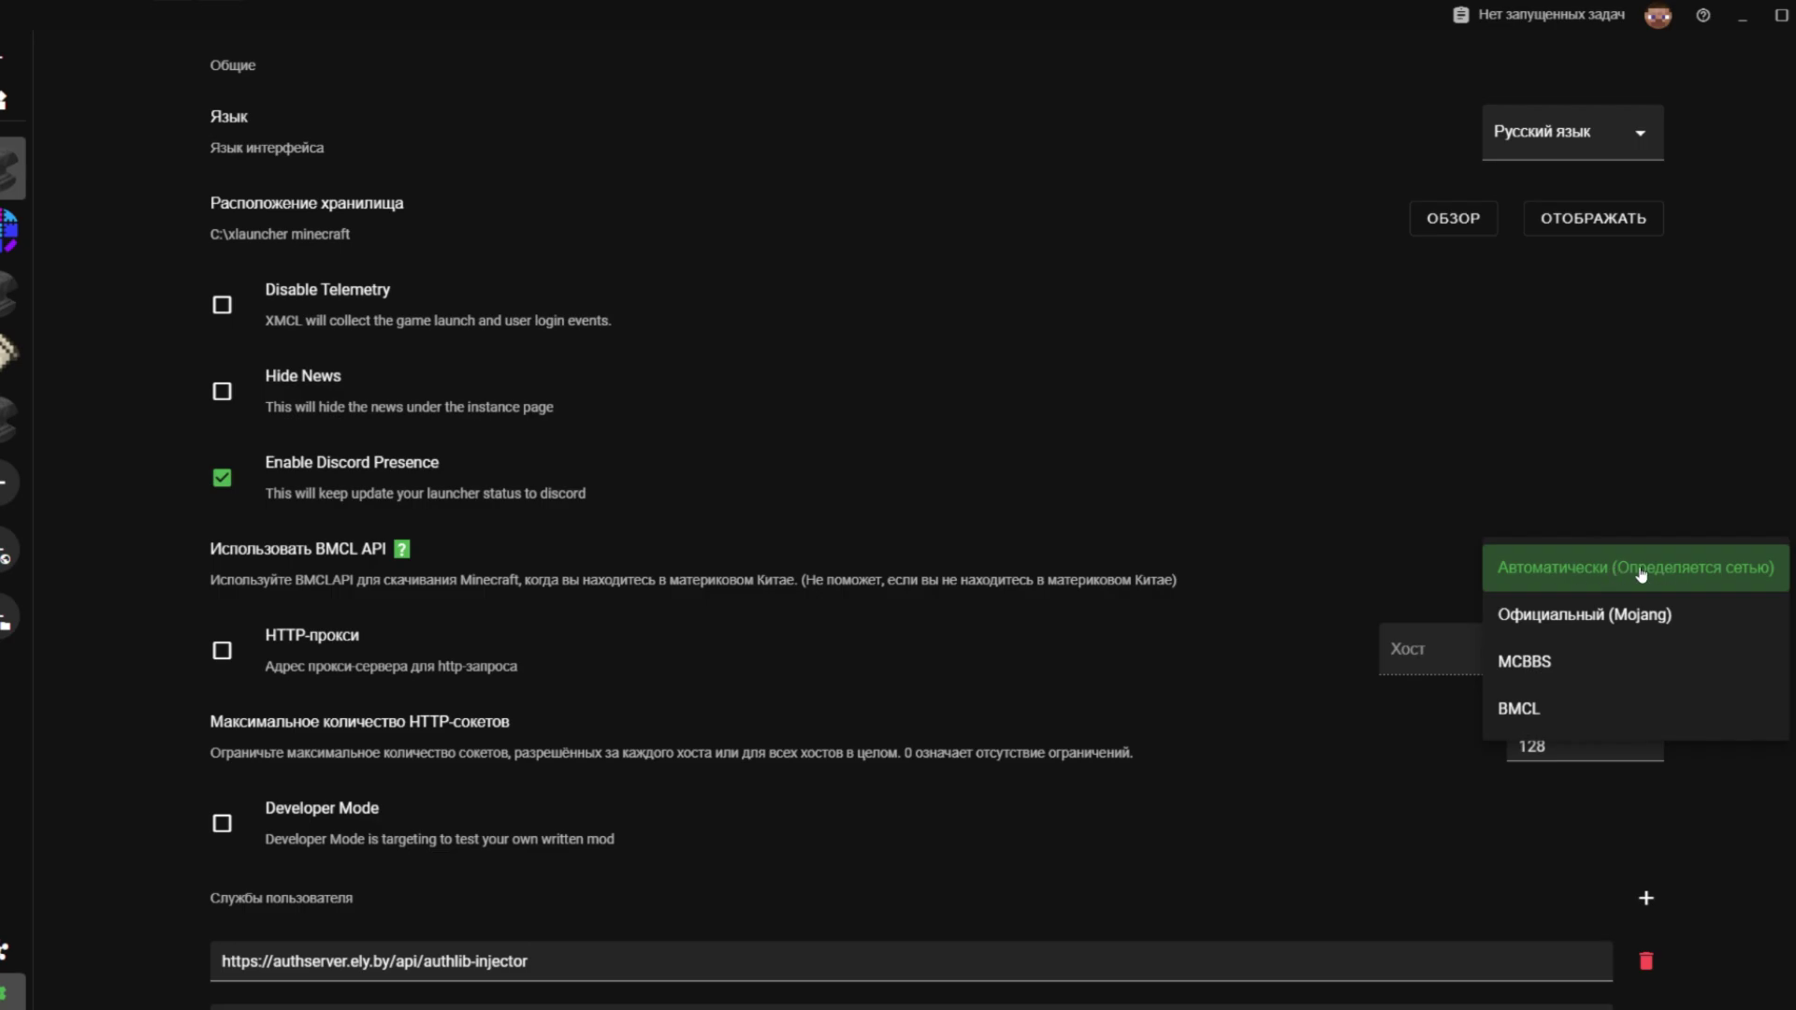
{"action": "left_click", "coordinate": [1791, 315]}
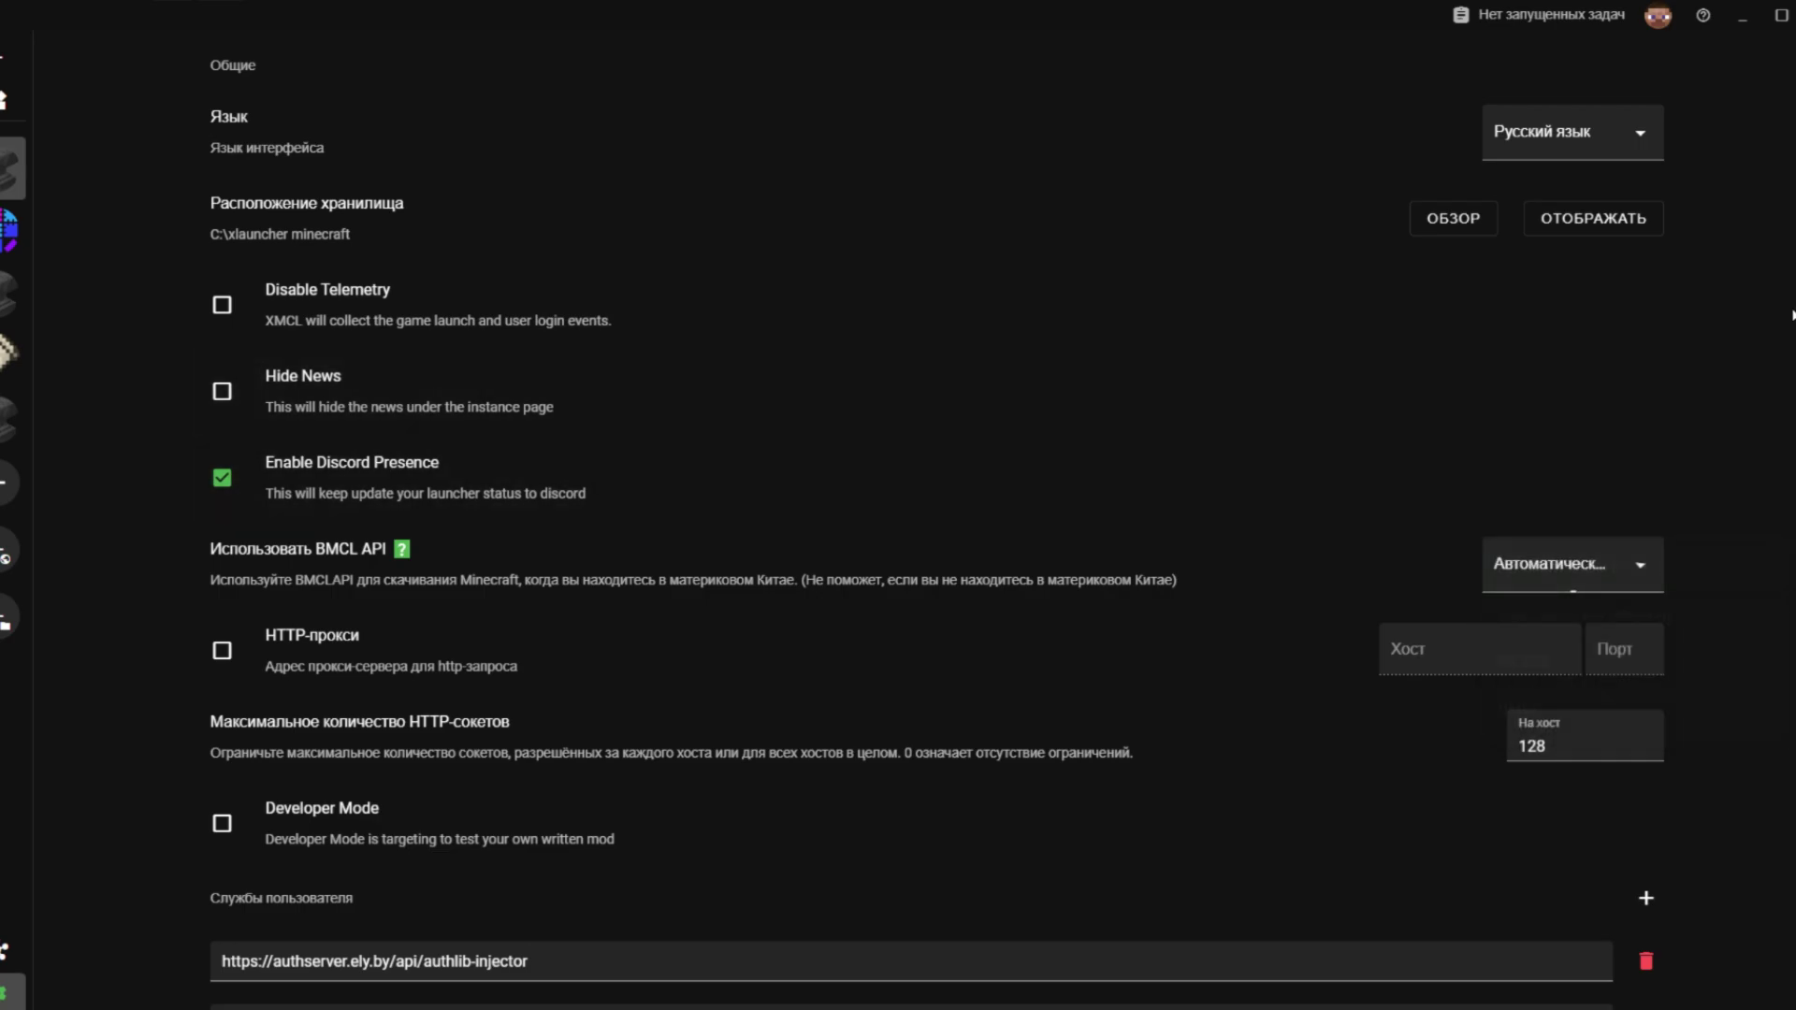
{"action": "left_click_drag", "start_coordinate": [509, 721], "coordinate": [409, 721]}
{"action": "scroll", "coordinate": [374, 725], "scroll_direction": "down", "scroll_amount": 1}
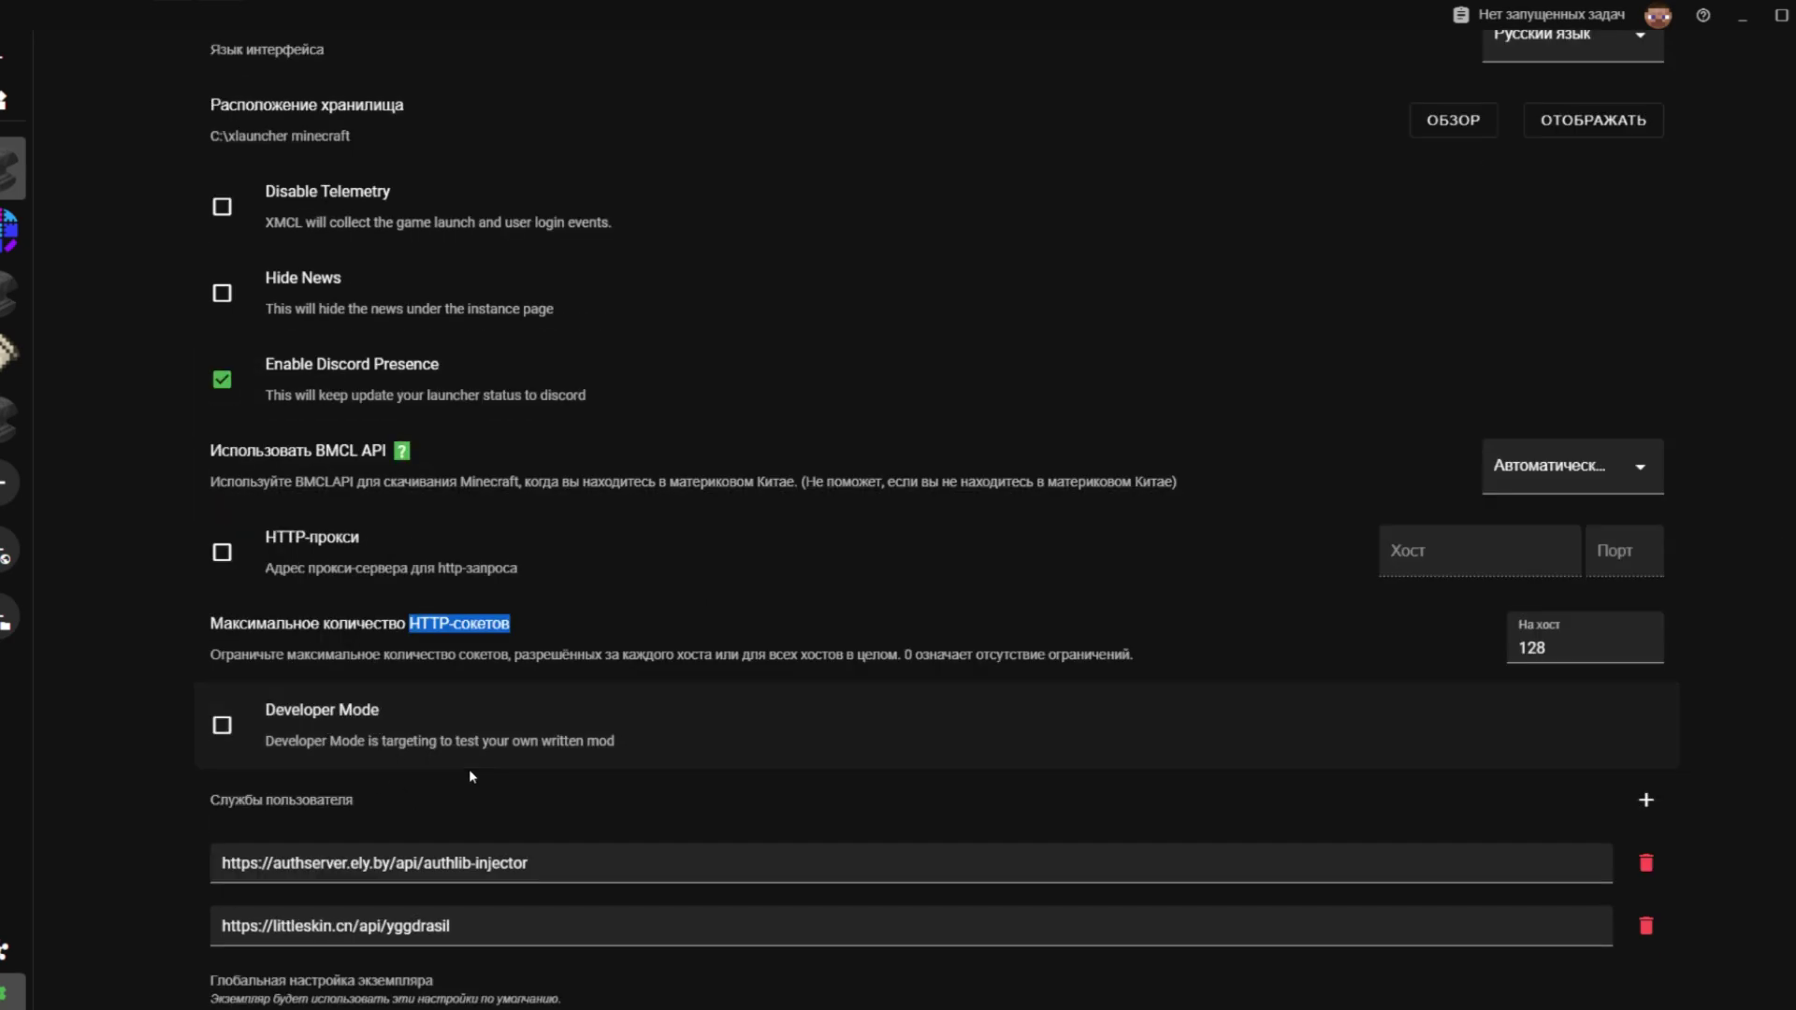
Add a blank custom user service entry below the existing authentication service addresses
{"action": "scroll", "coordinate": [449, 720], "scroll_direction": "down", "scroll_amount": 2}
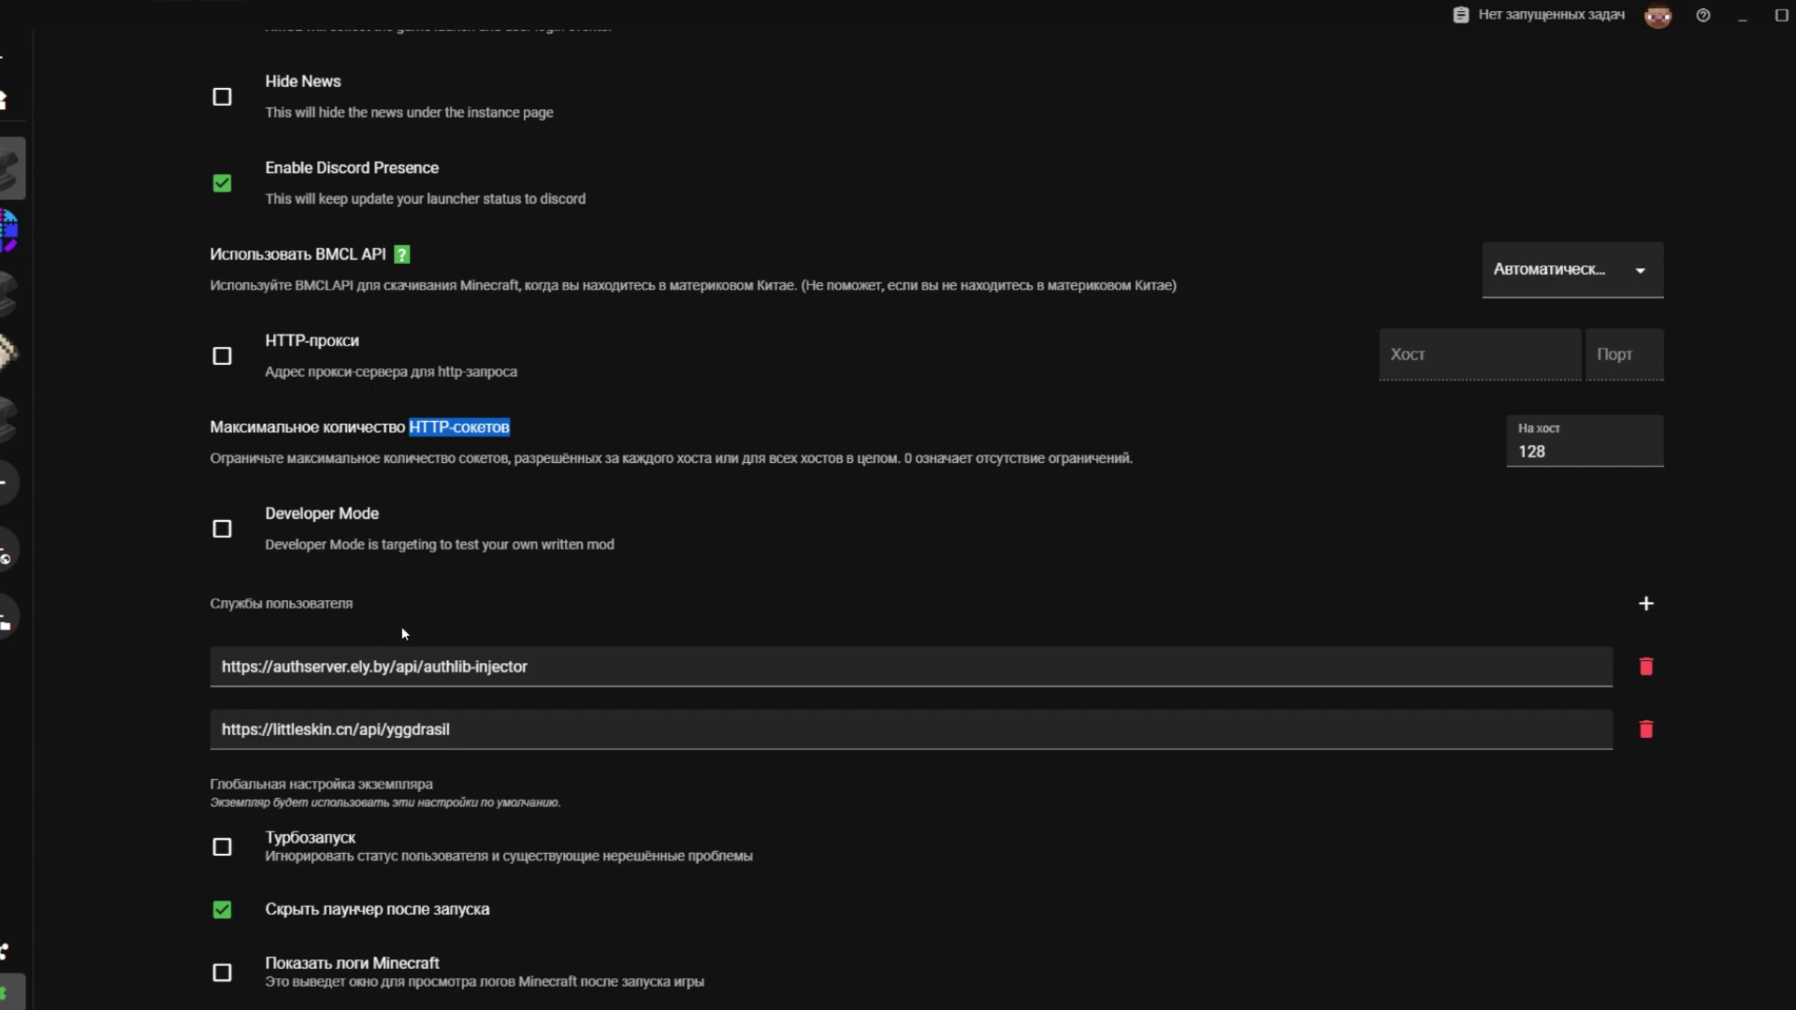
{"action": "left_click", "coordinate": [1647, 603]}
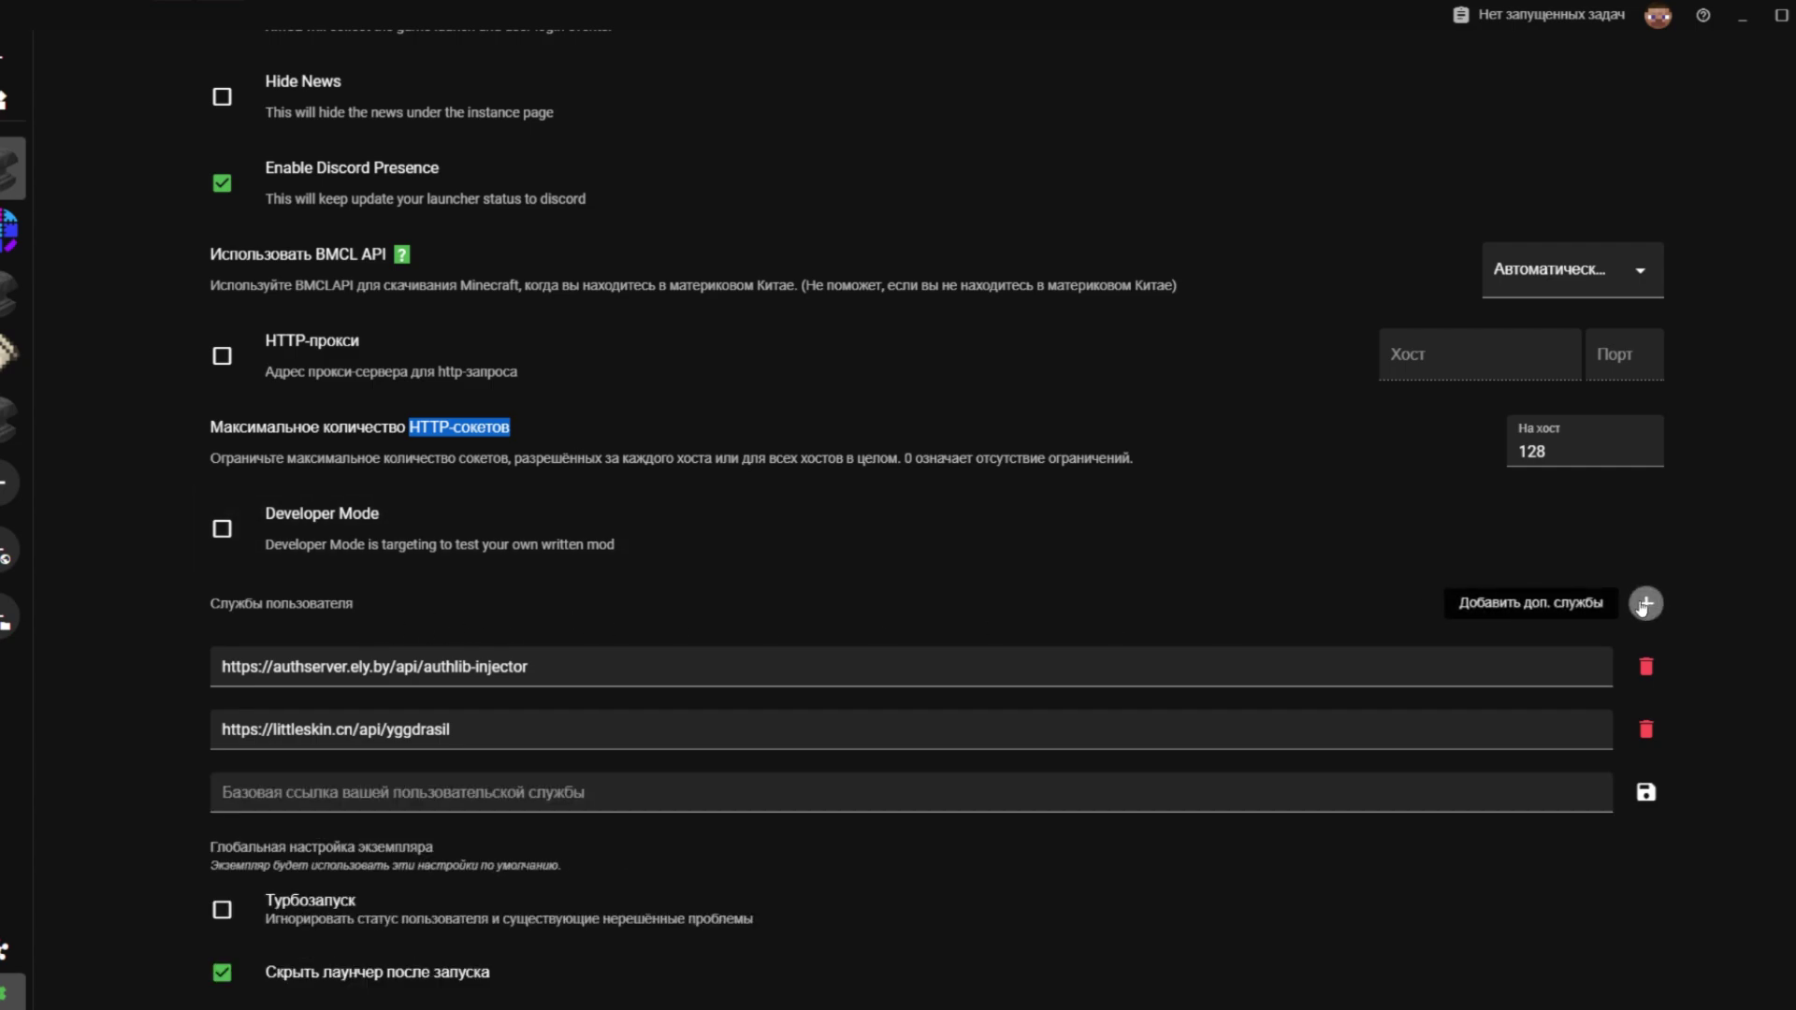
{"action": "left_click", "coordinate": [655, 804]}
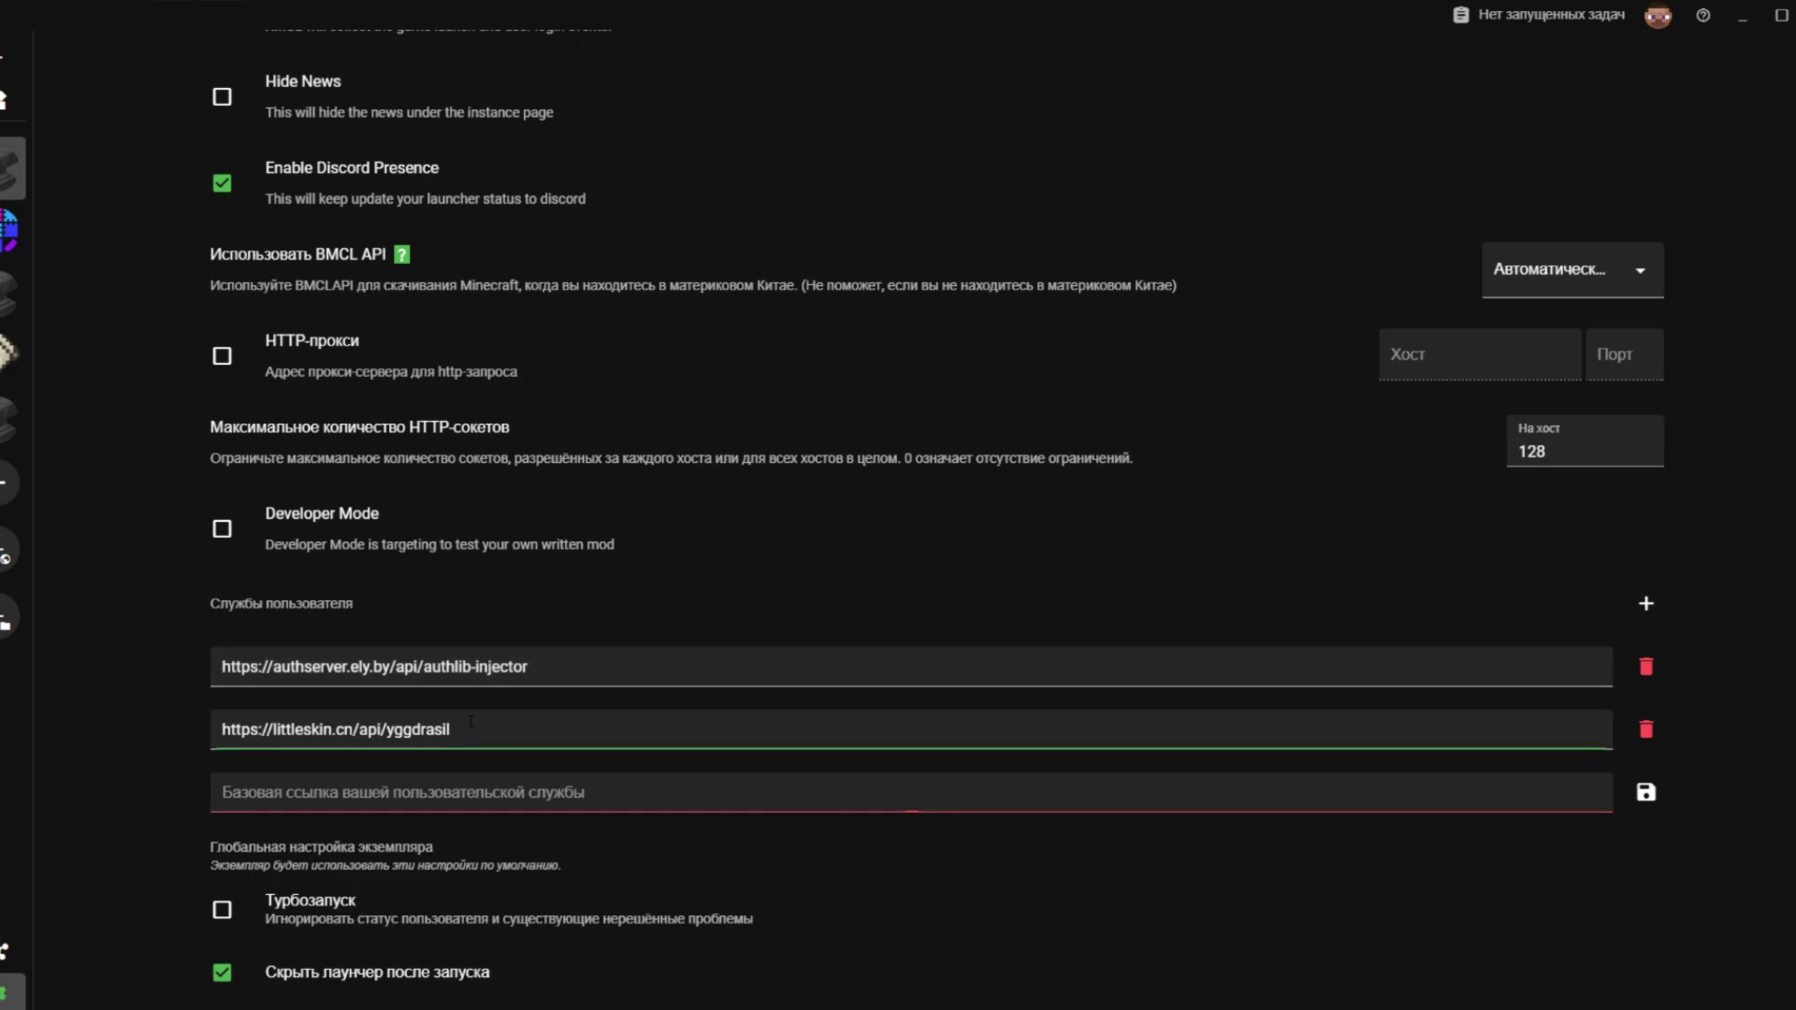
{"action": "double_click", "coordinate": [404, 666]}
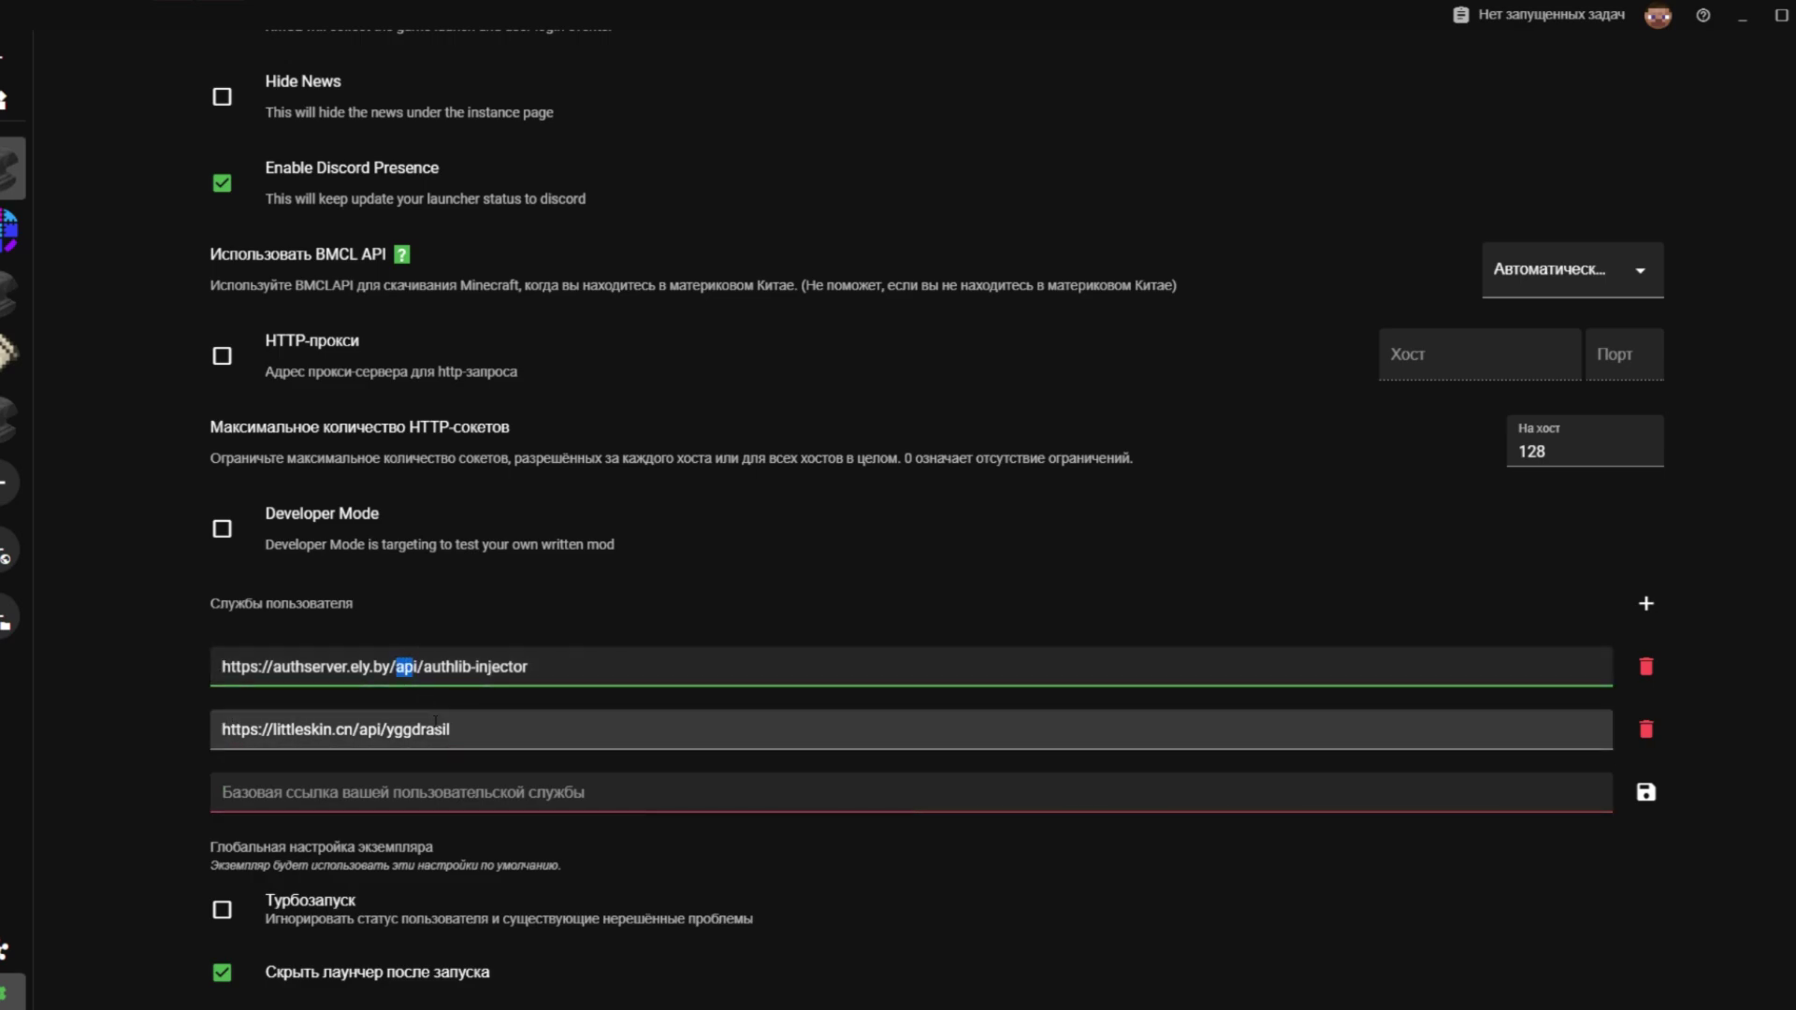
{"action": "left_click", "coordinate": [290, 760]}
Examine the global instance settings for launch behaviour, Java memory, JVM arguments and Minecraft launch parameters
{"action": "scroll", "coordinate": [288, 831], "scroll_direction": "down", "scroll_amount": 1}
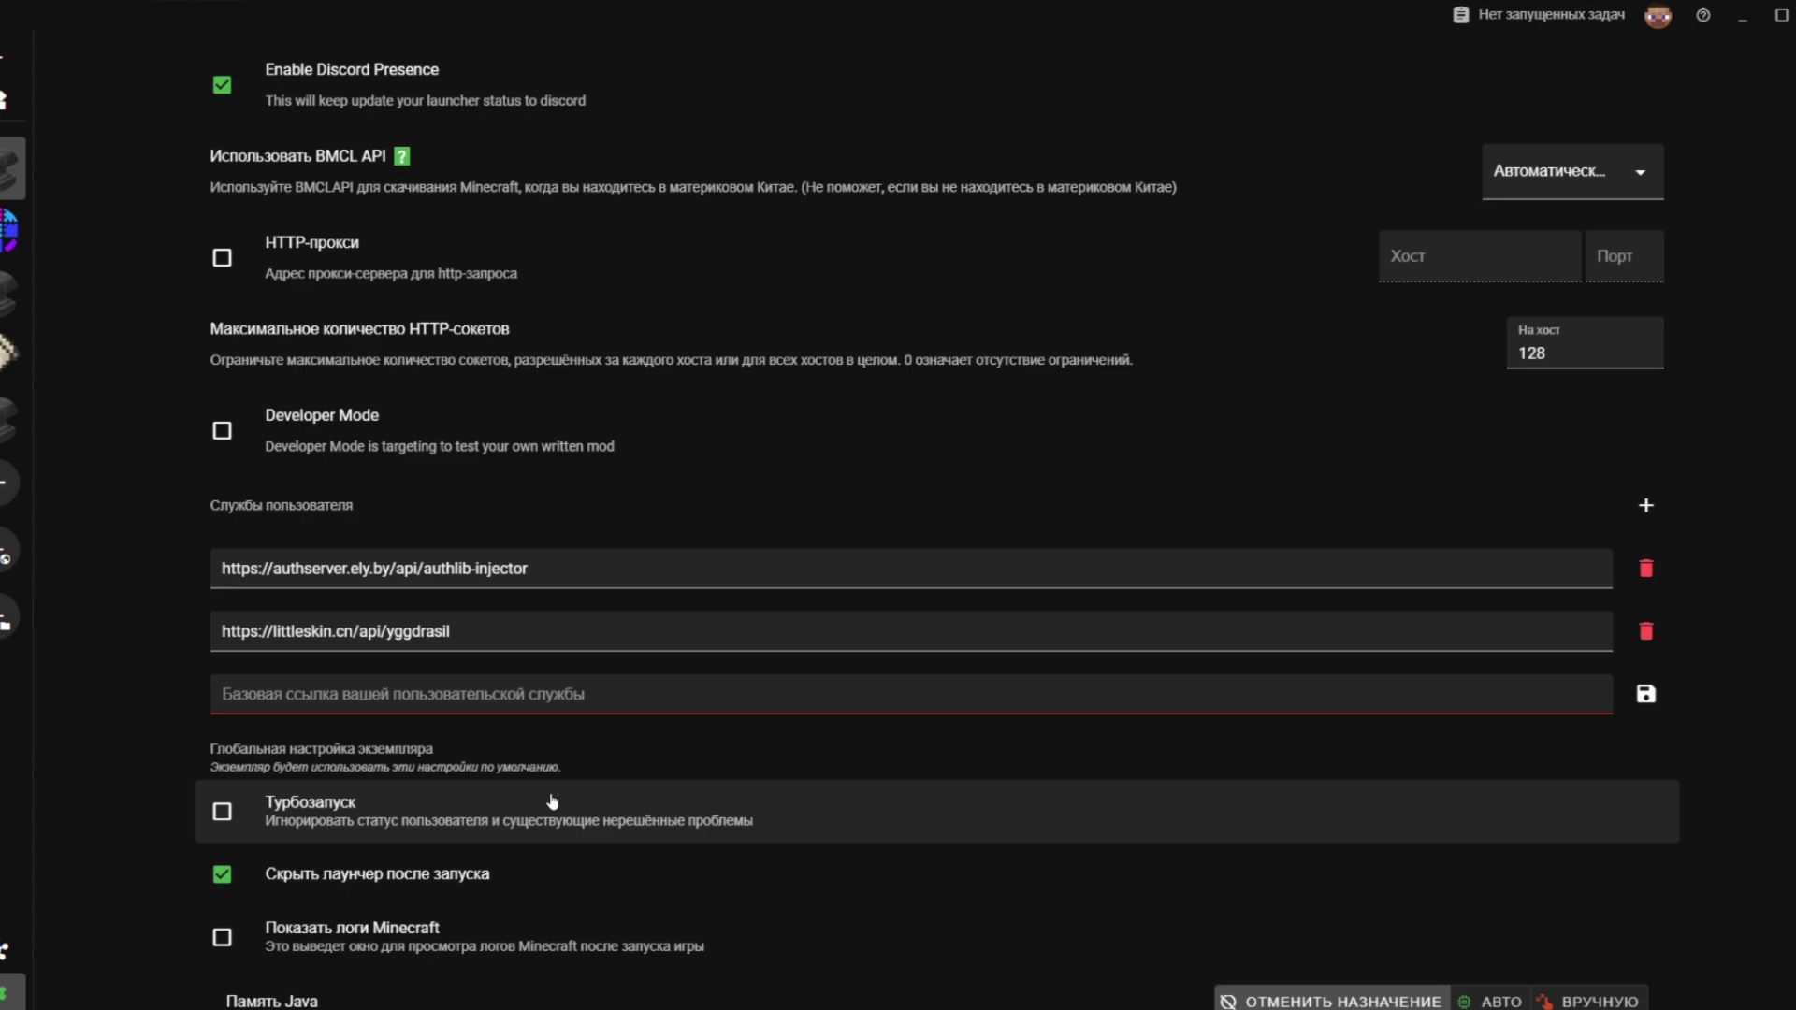
{"action": "scroll", "coordinate": [551, 801], "scroll_direction": "down", "scroll_amount": 2}
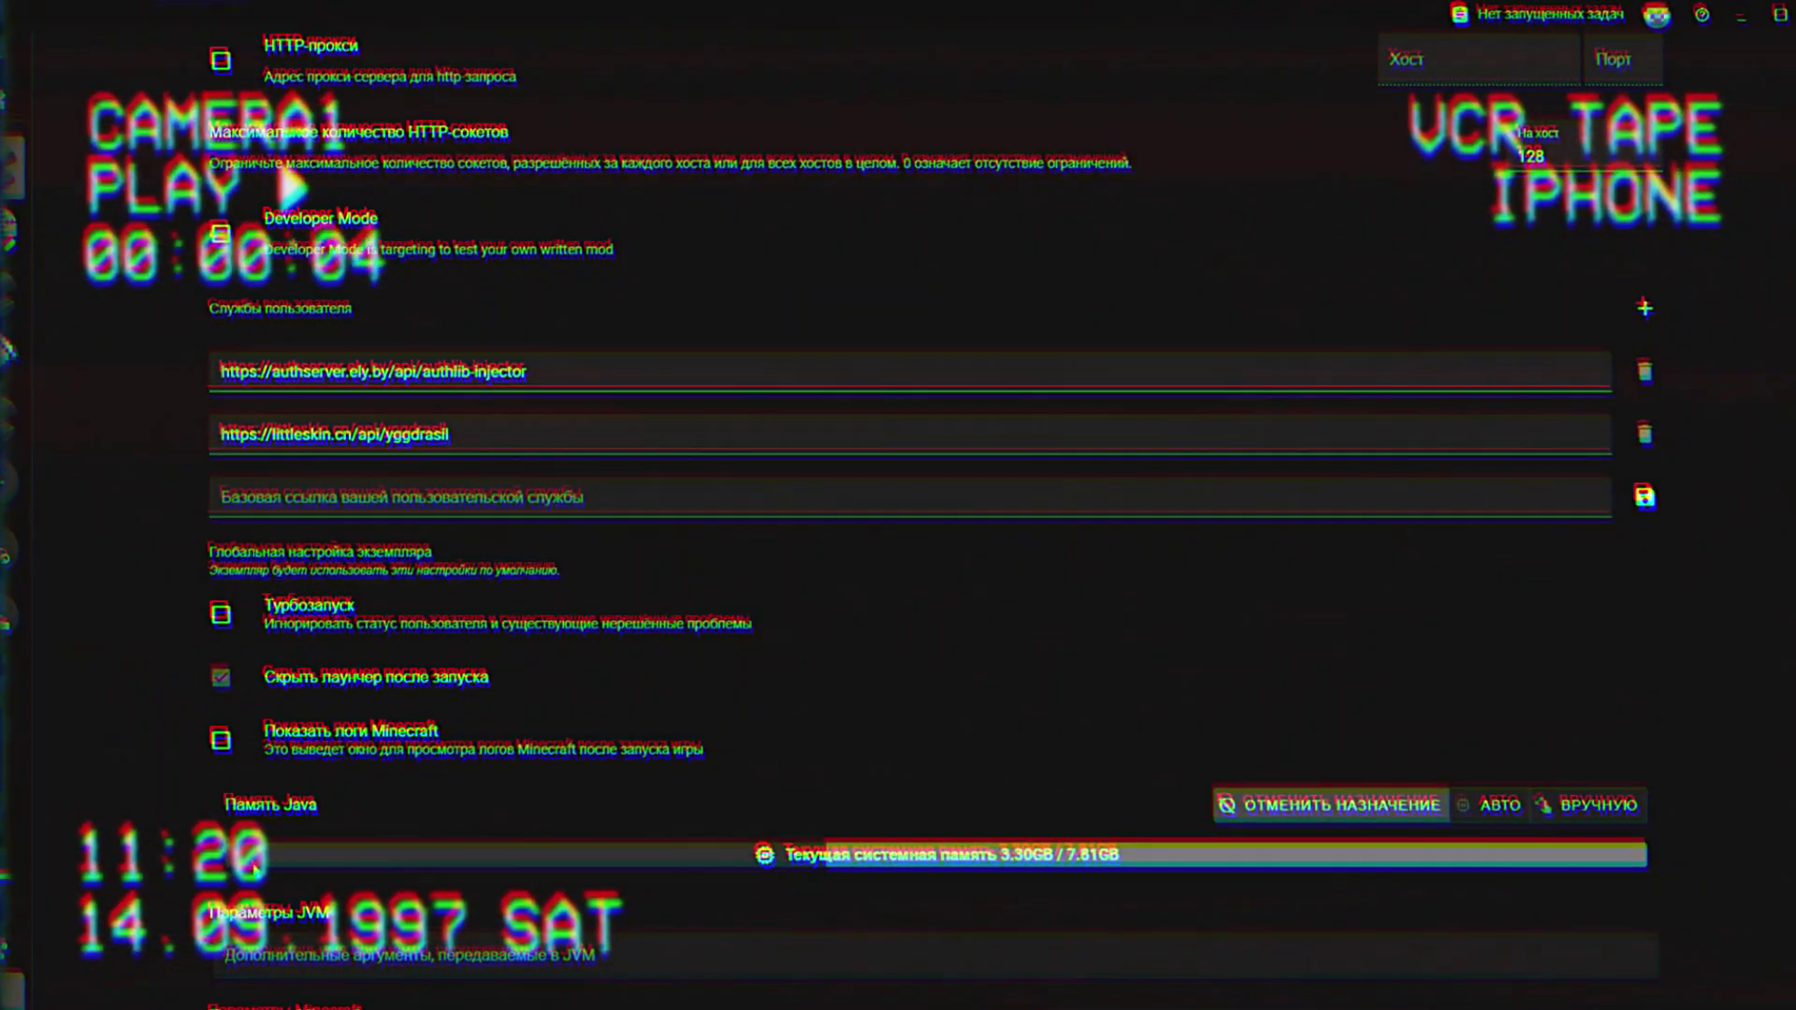
{"action": "left_click_drag", "start_coordinate": [225, 805], "coordinate": [328, 803]}
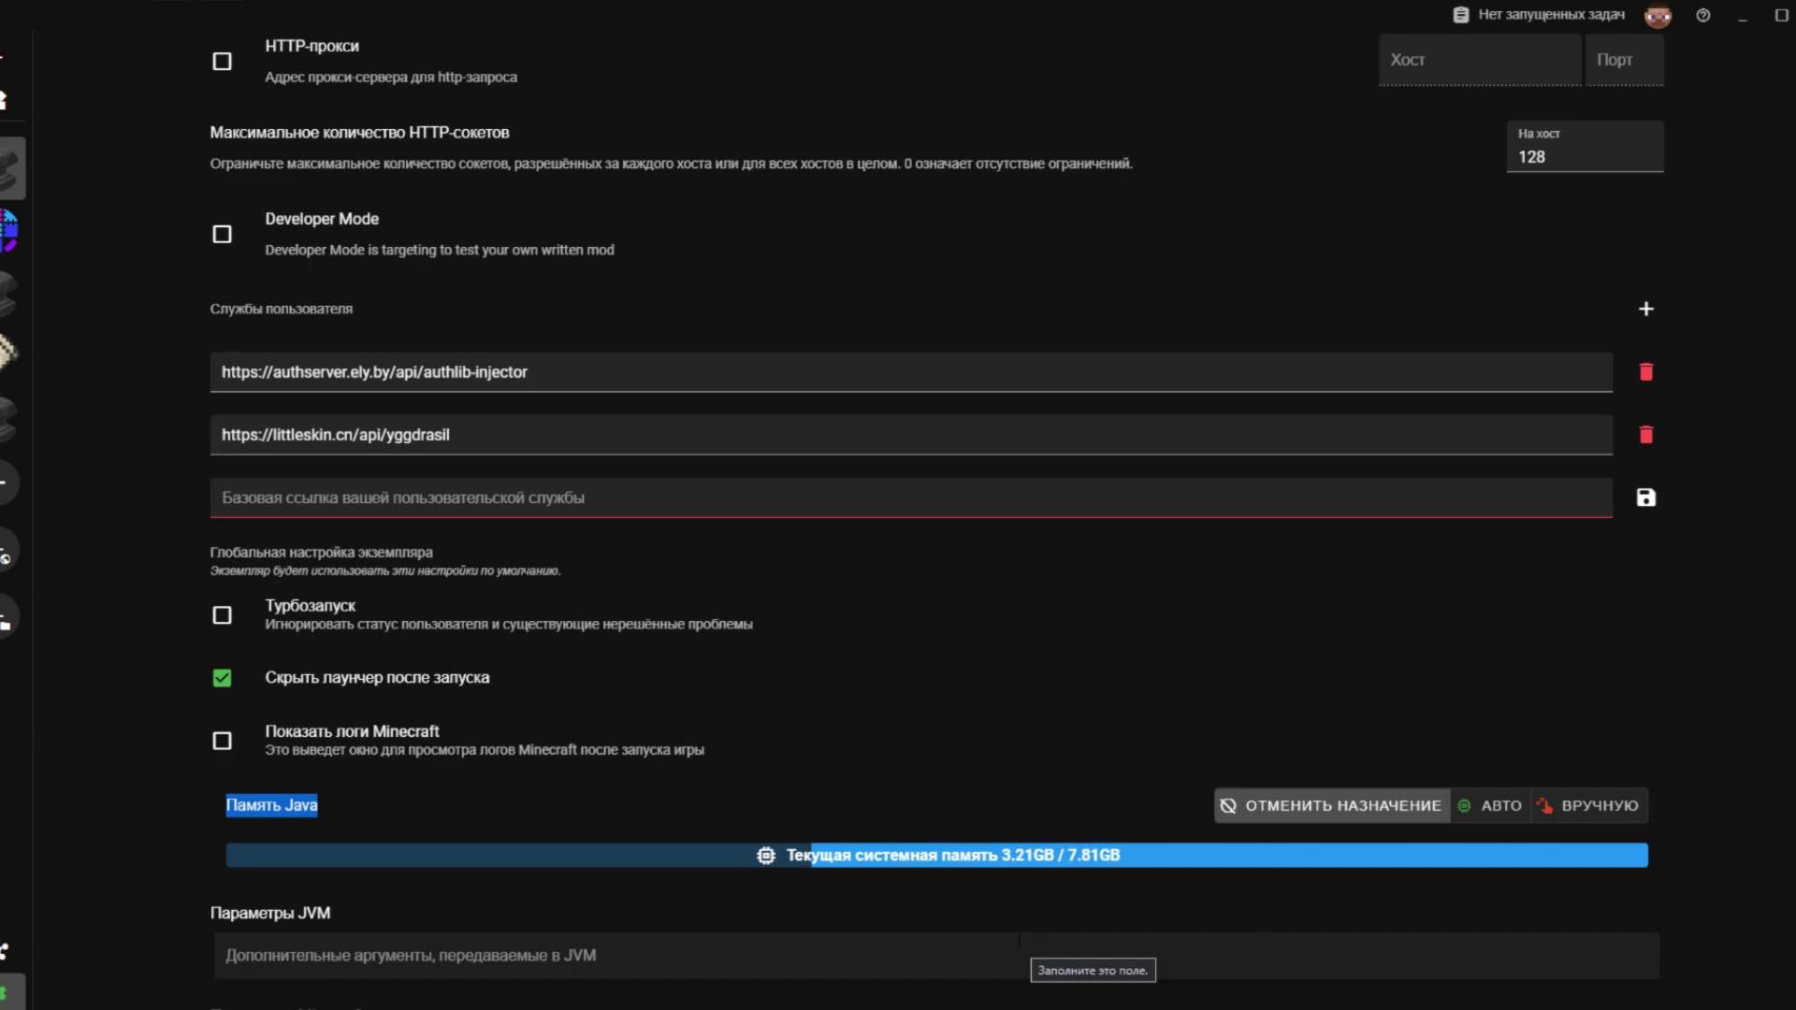
{"action": "scroll", "coordinate": [599, 897], "scroll_direction": "down", "scroll_amount": 1}
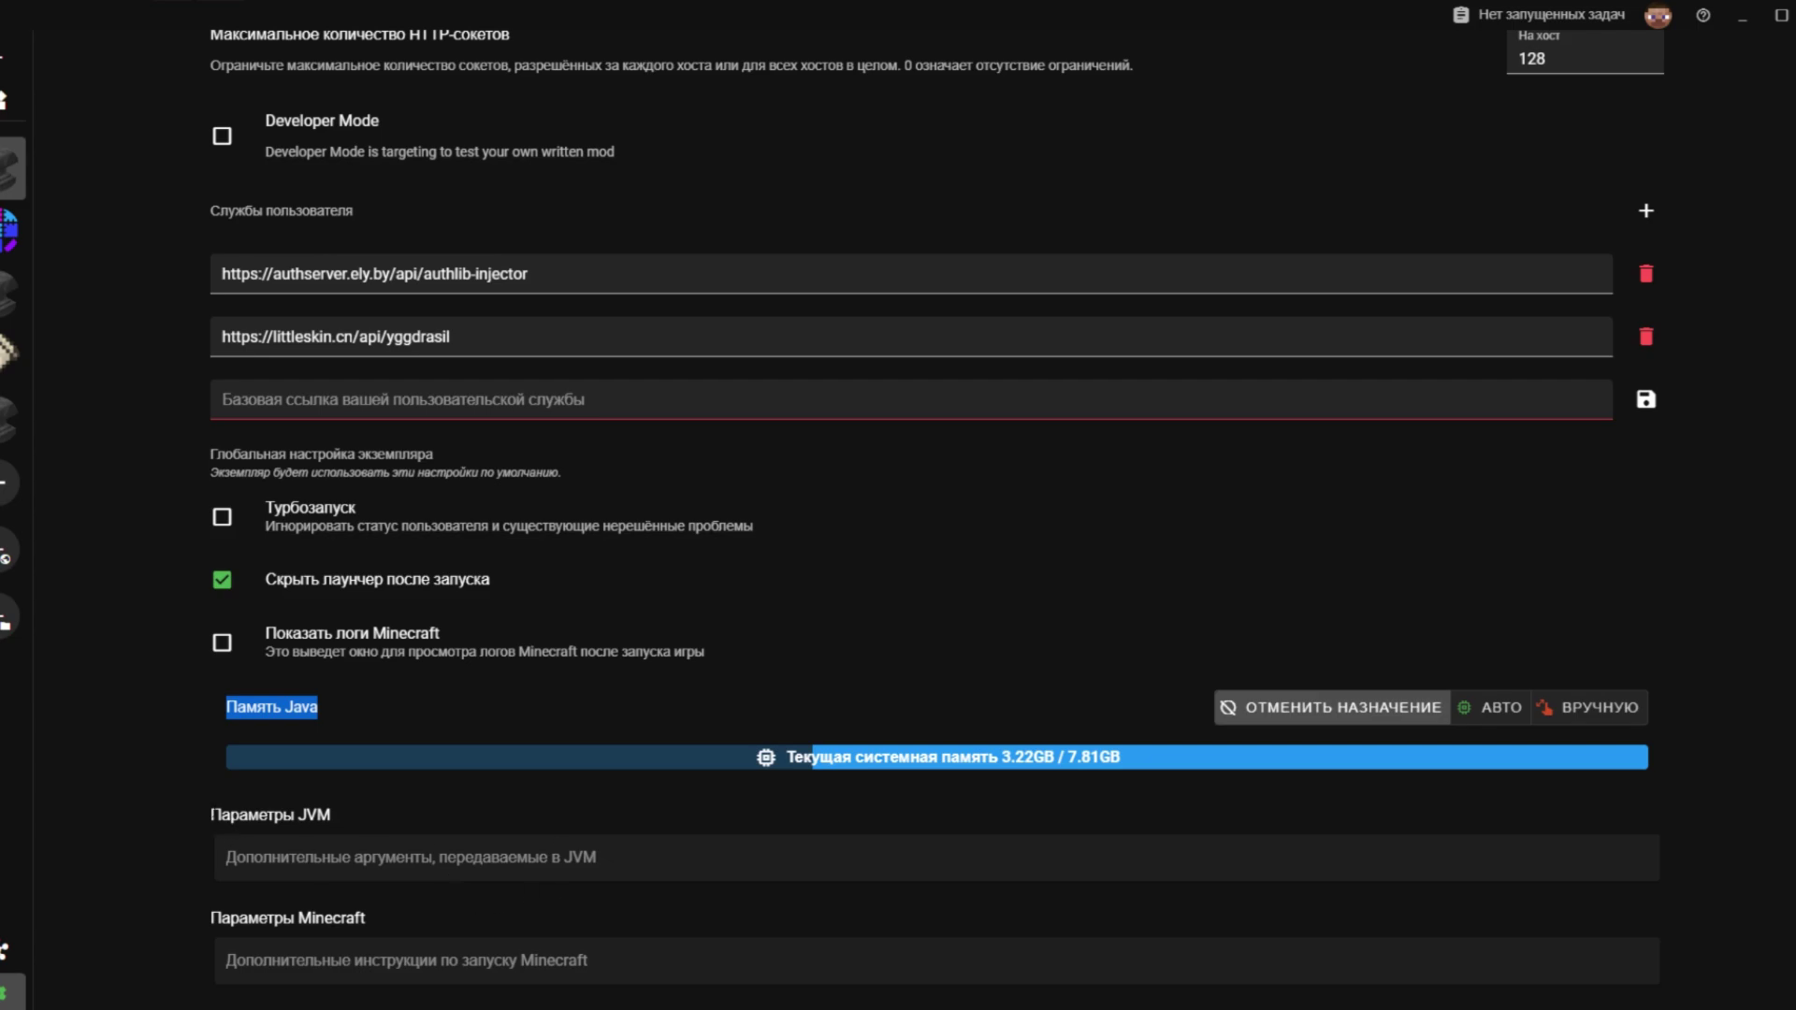
{"action": "left_click_drag", "start_coordinate": [210, 795], "coordinate": [491, 901]}
{"action": "left_click_drag", "start_coordinate": [226, 960], "coordinate": [388, 961]}
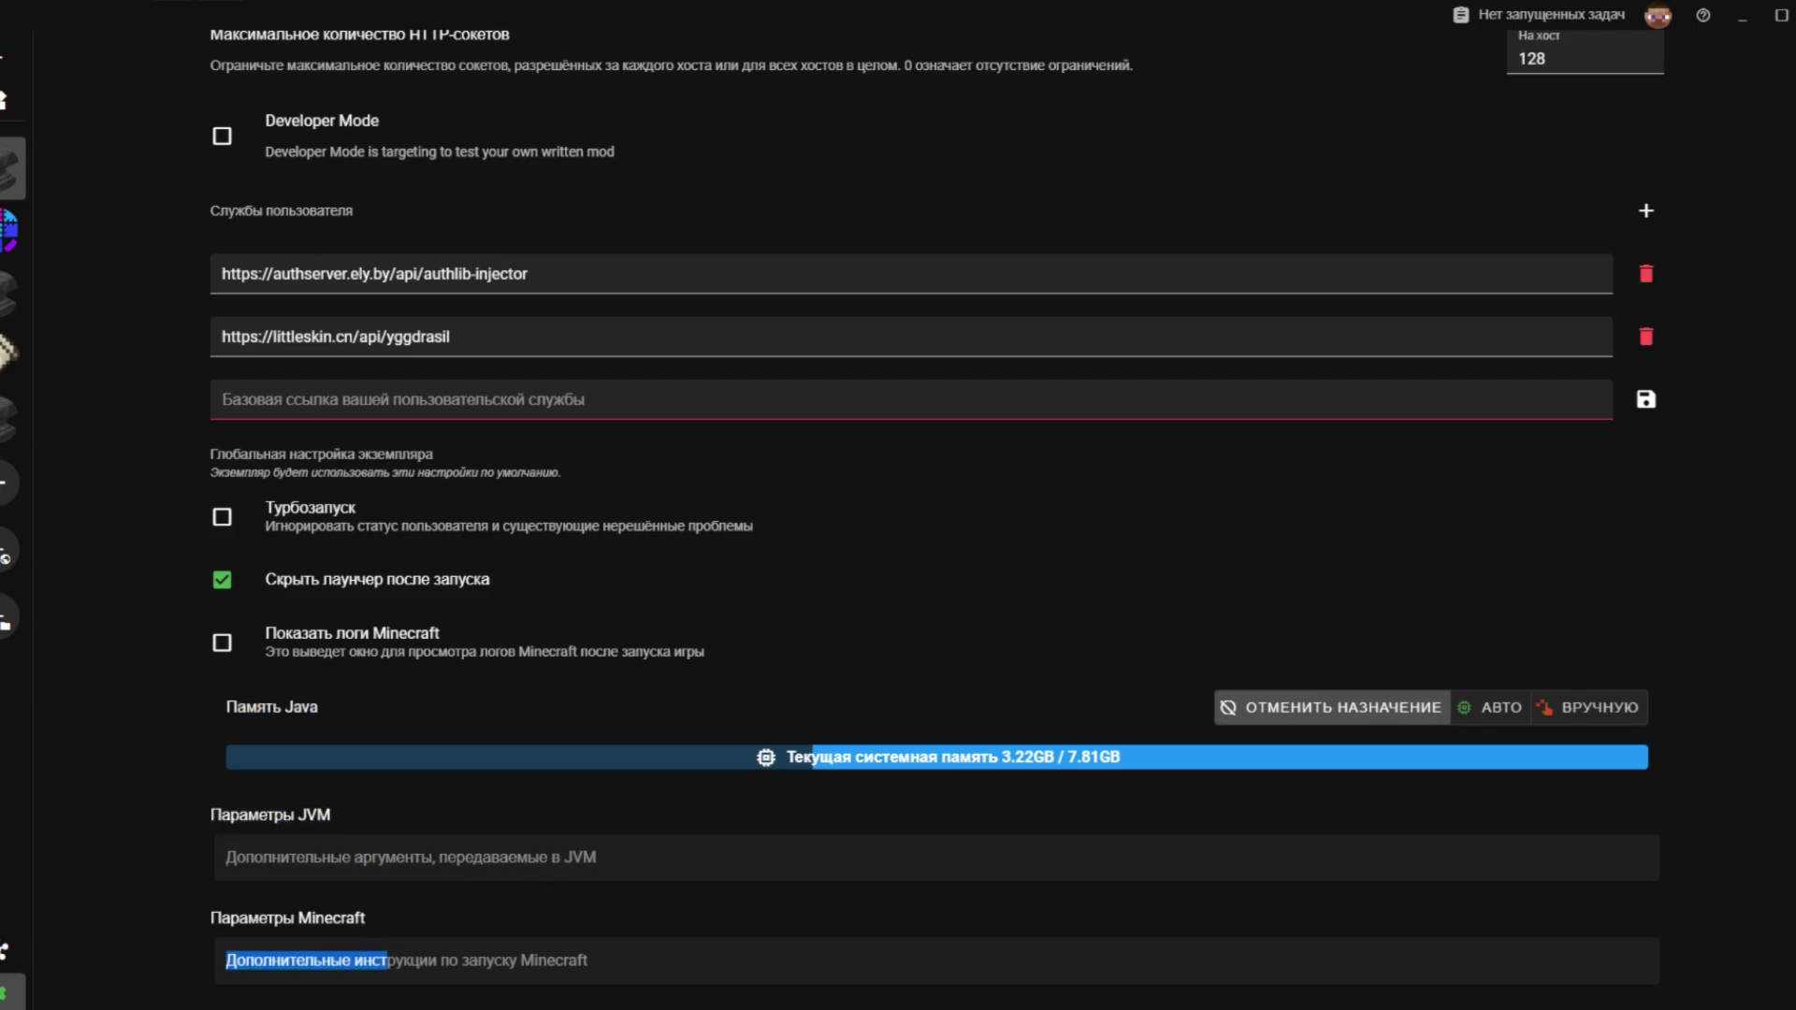
{"action": "left_click_drag", "start_coordinate": [202, 919], "coordinate": [402, 921]}
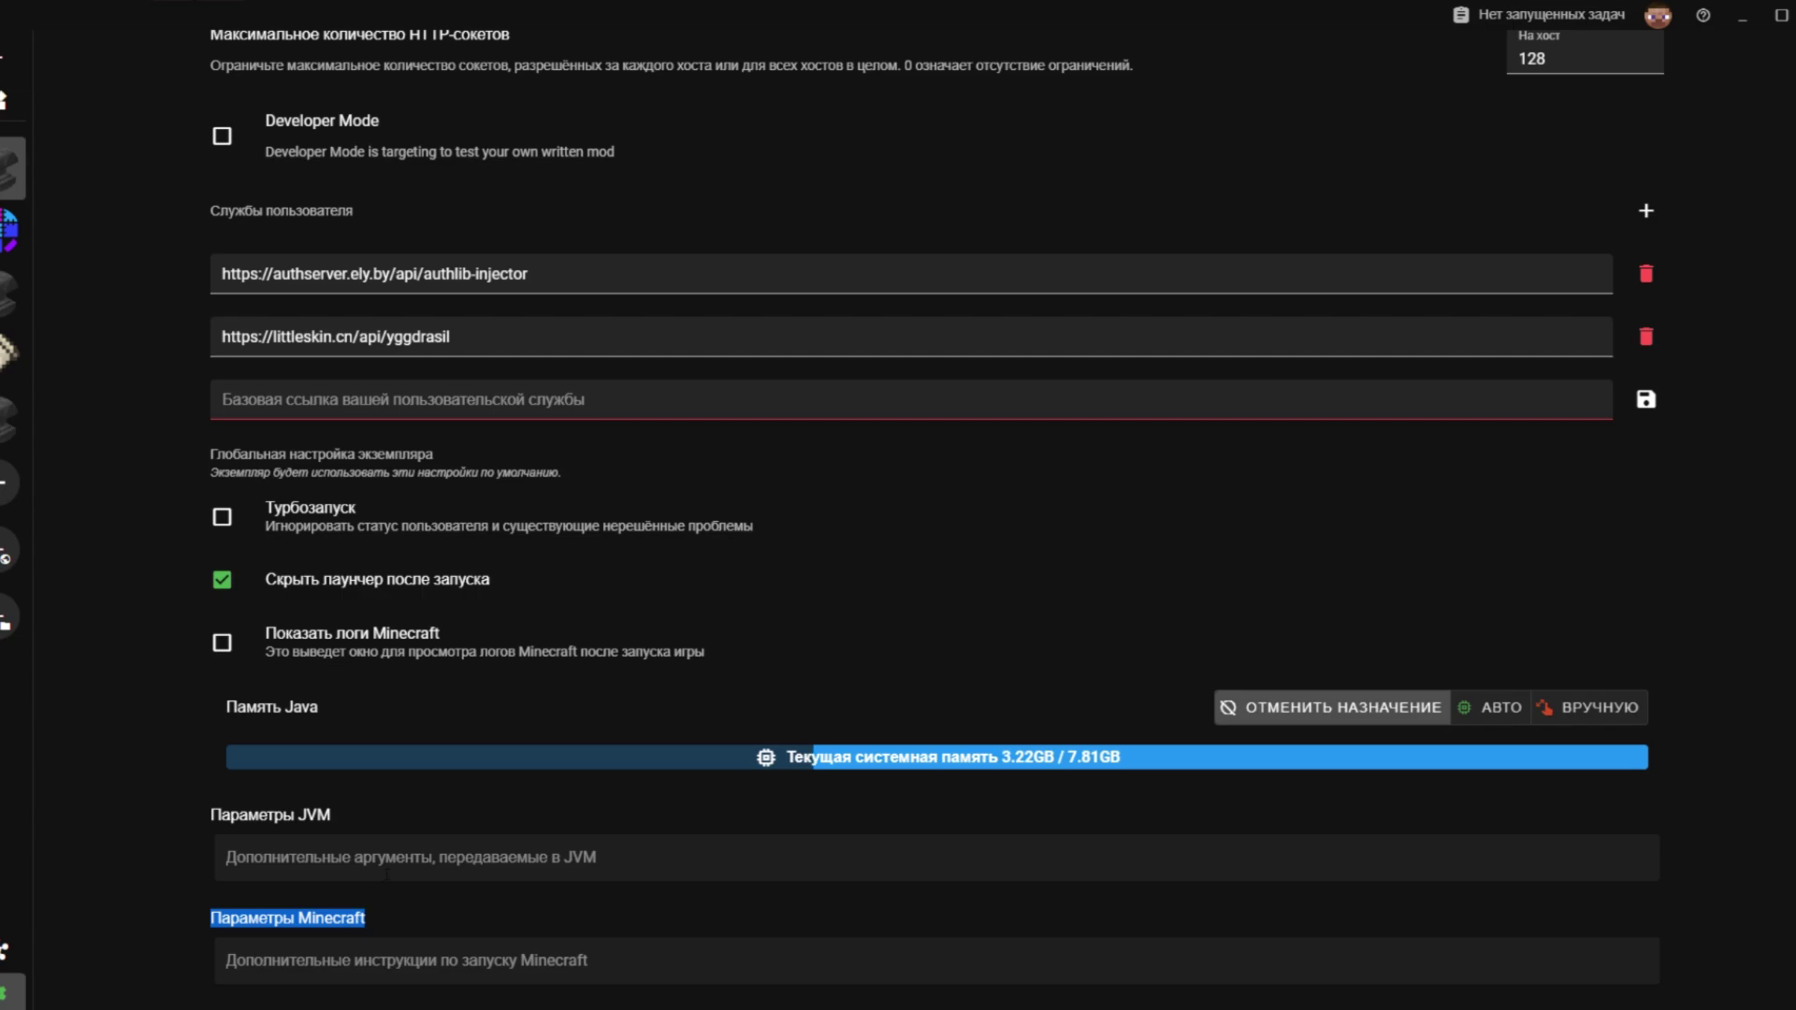
{"action": "left_click_drag", "start_coordinate": [364, 857], "coordinate": [320, 802]}
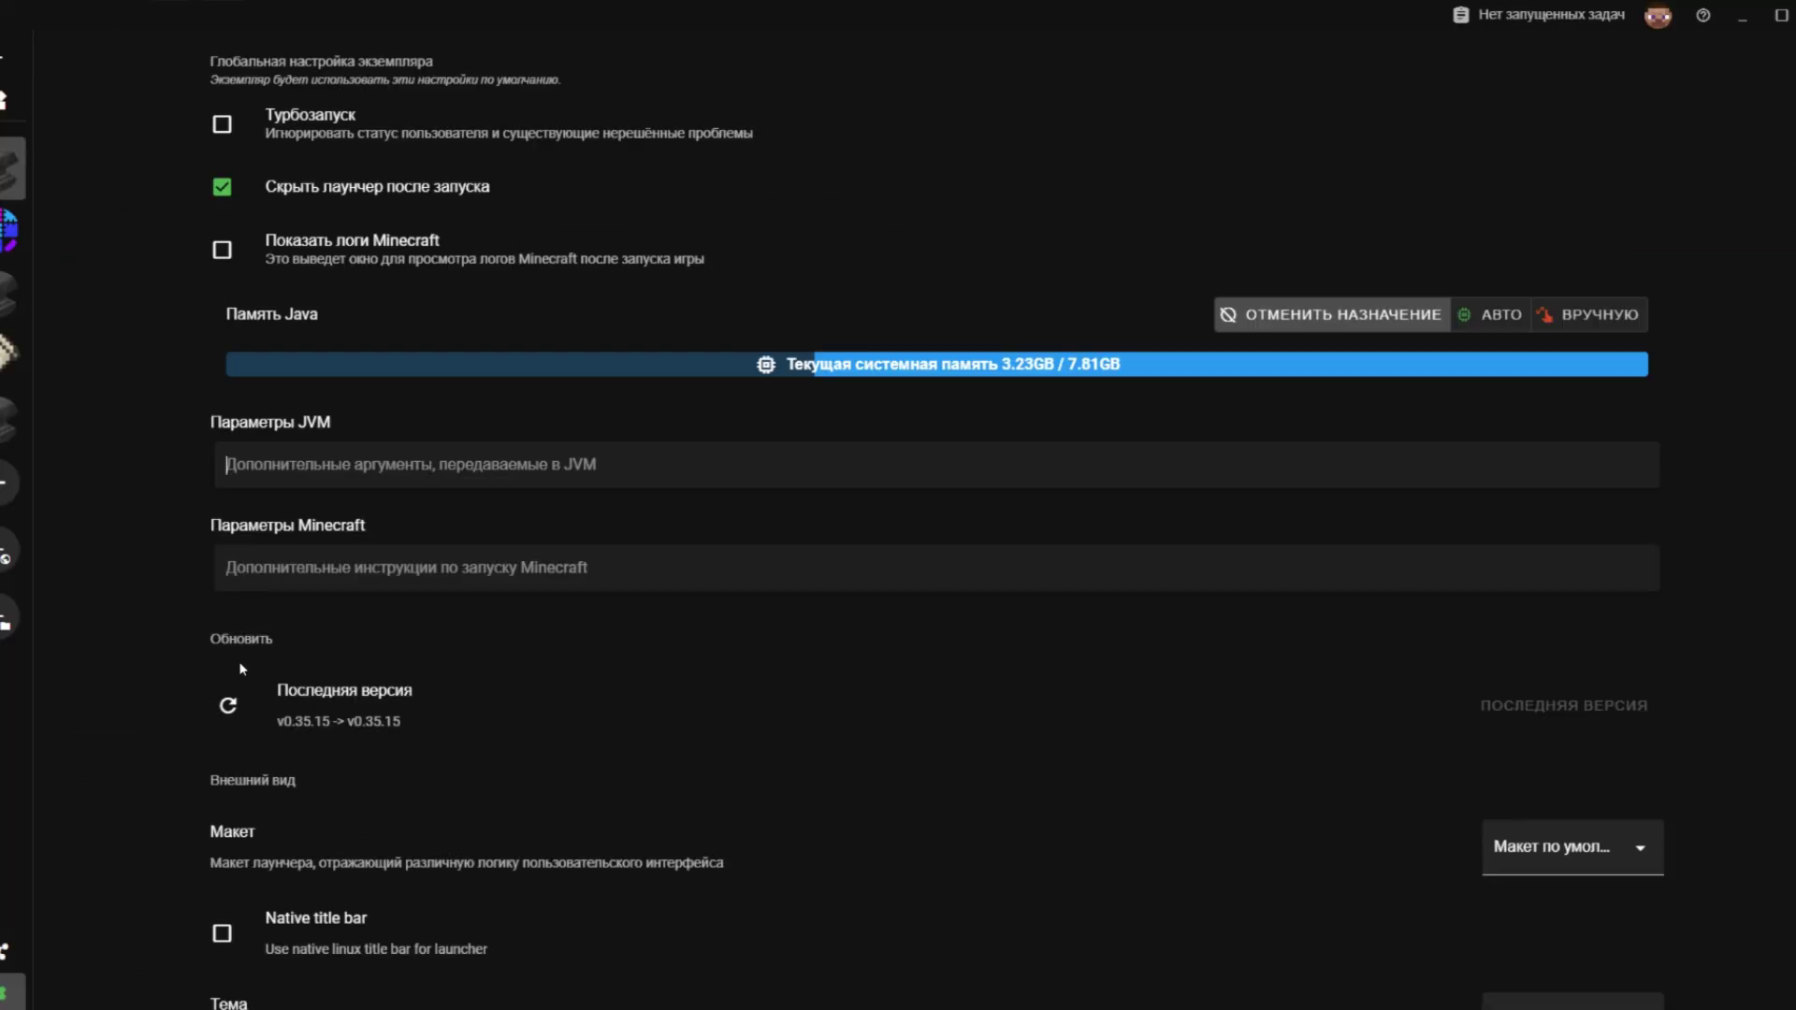
Check for launcher updates and look through the layout, theme and theme colour options
{"action": "left_click", "coordinate": [227, 704]}
{"action": "scroll", "coordinate": [1621, 708], "scroll_direction": "down", "scroll_amount": 1}
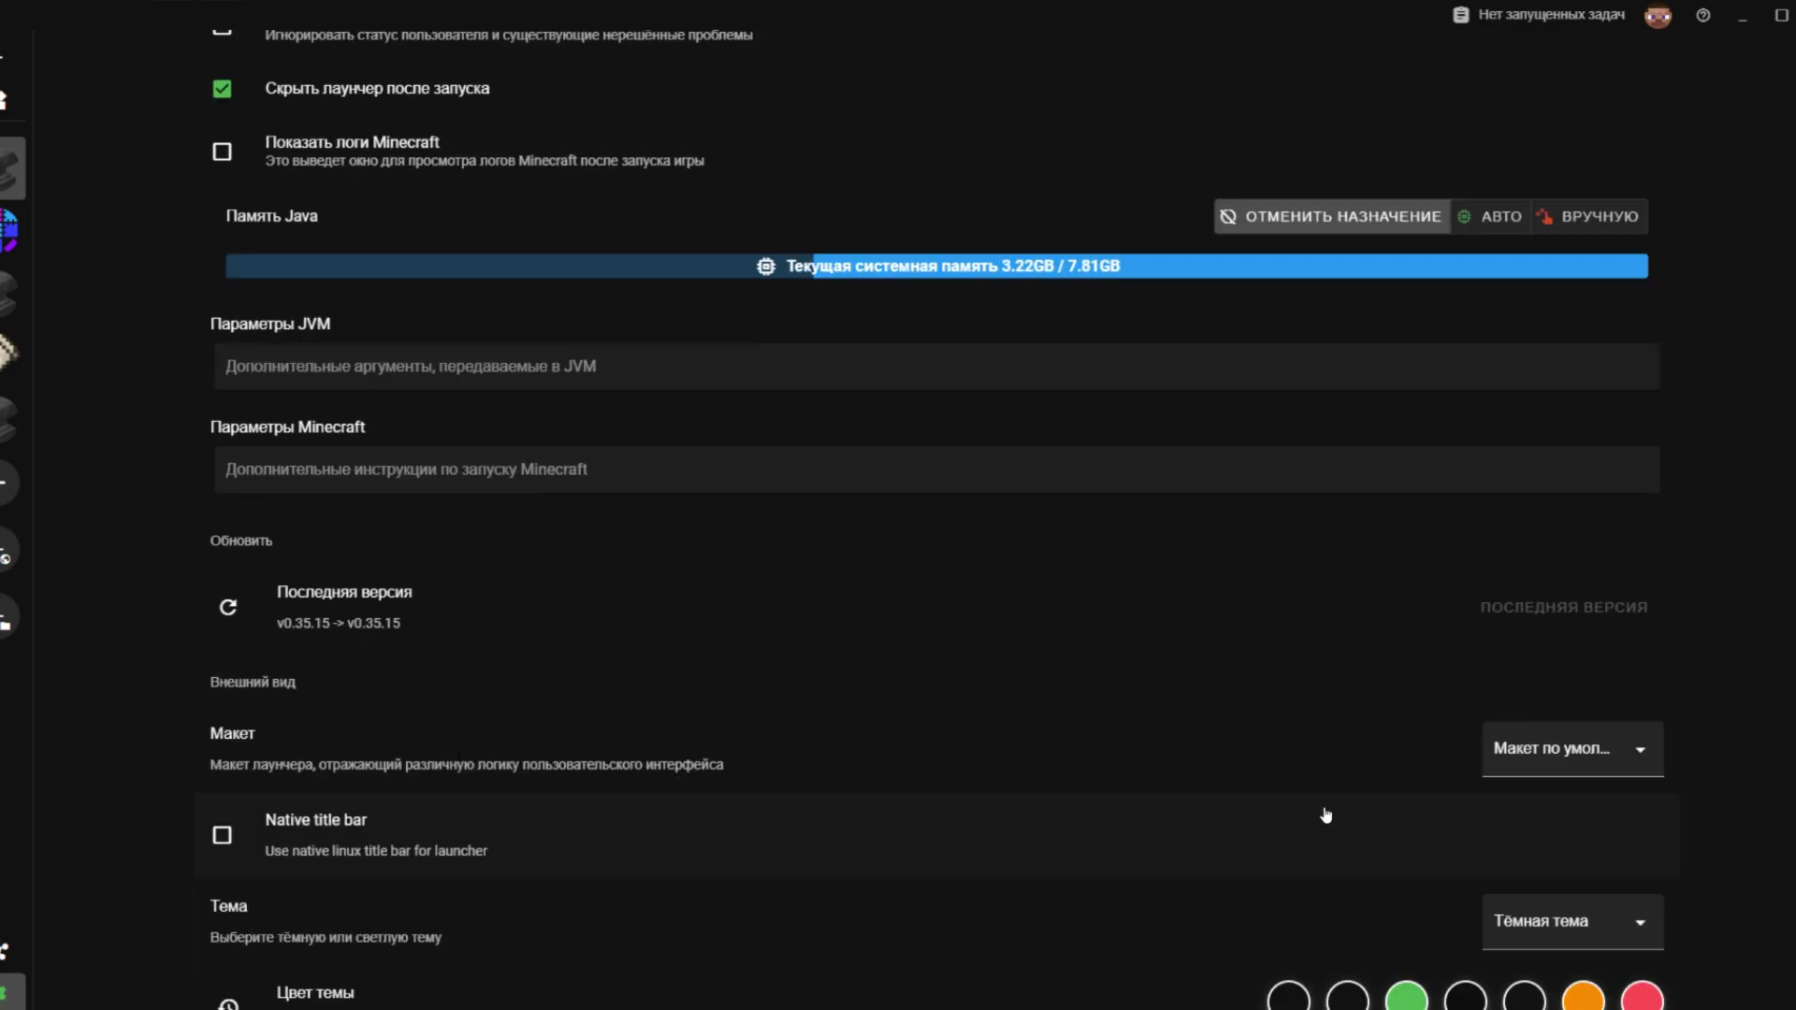
{"action": "left_click", "coordinate": [1528, 746]}
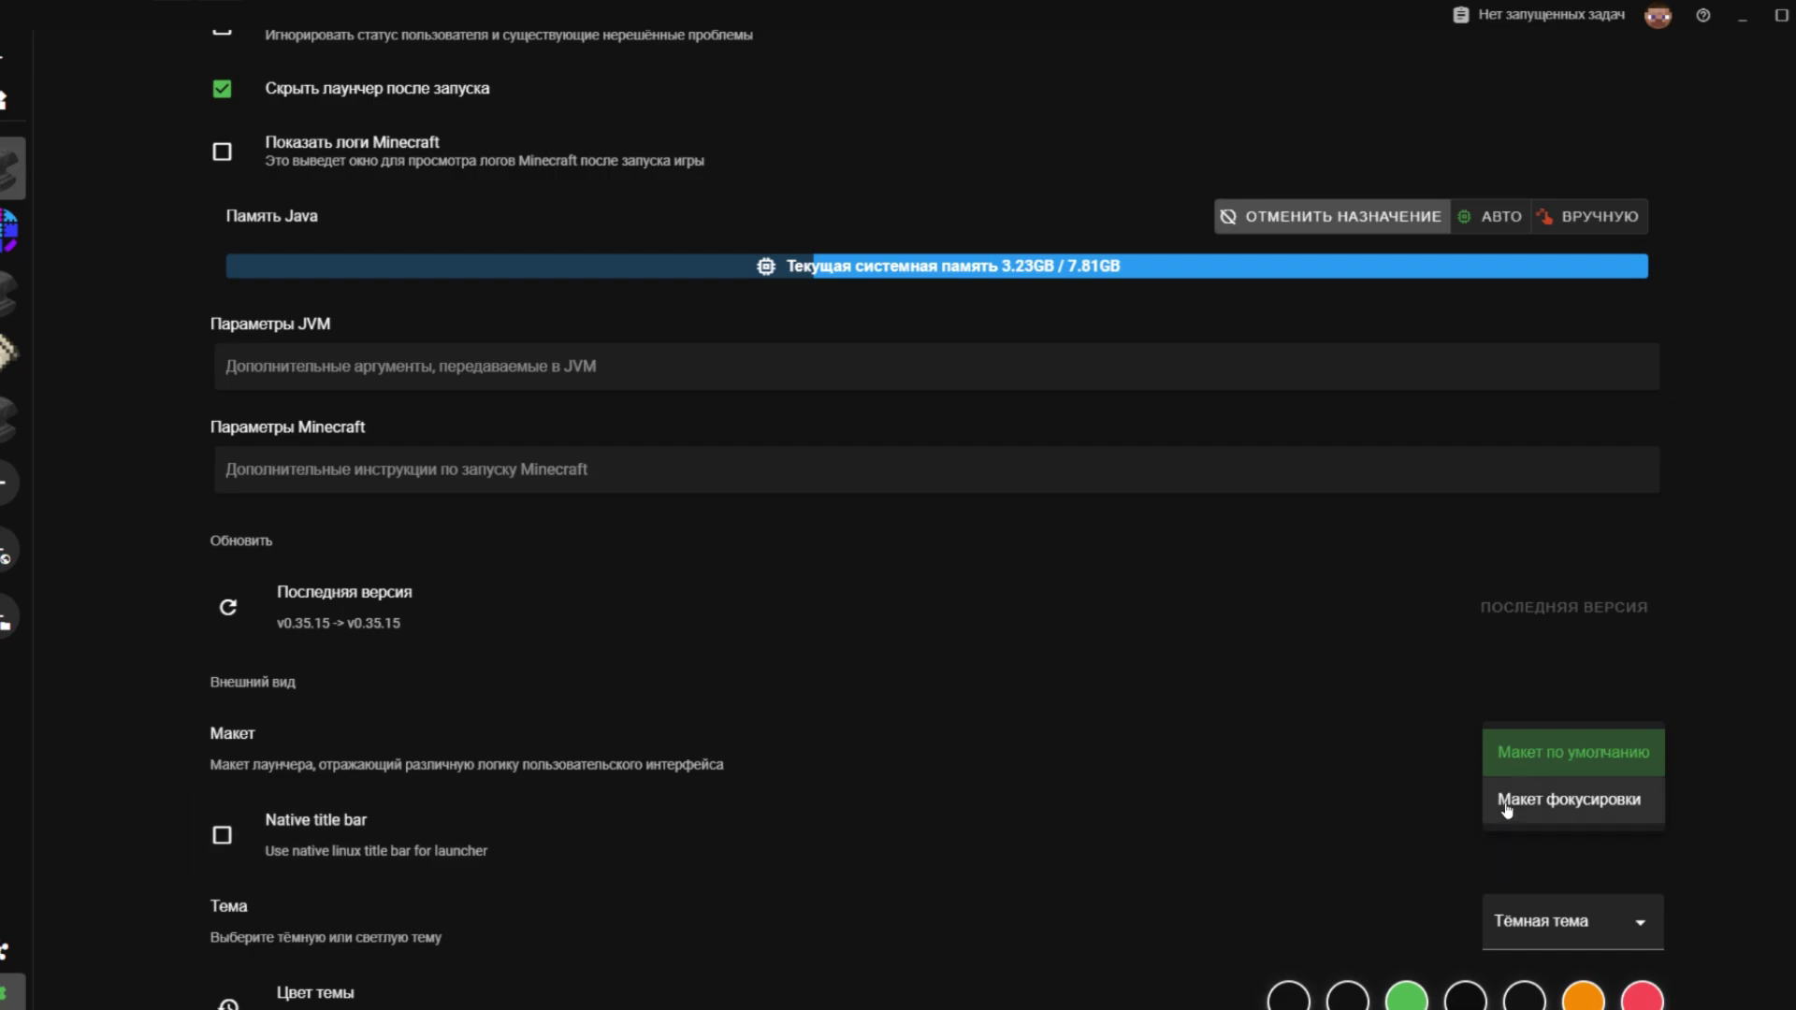
{"action": "left_click", "coordinate": [1501, 814]}
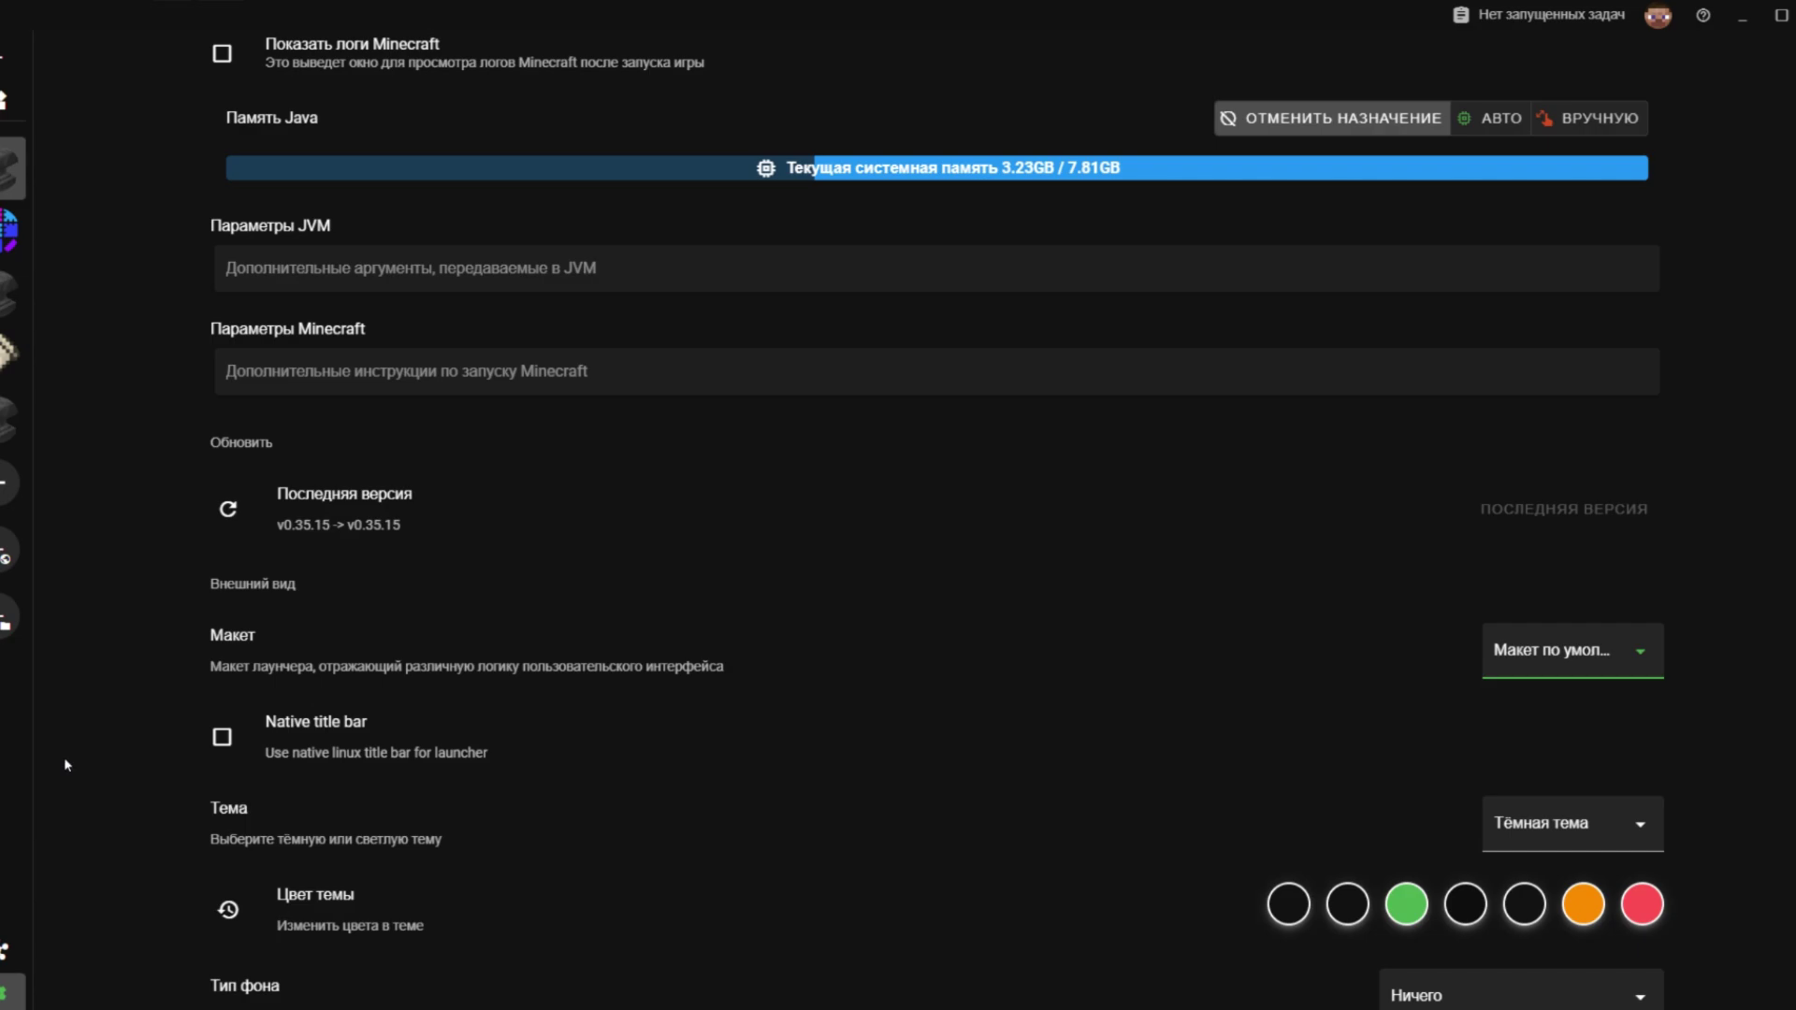
{"action": "left_click", "coordinate": [1528, 828]}
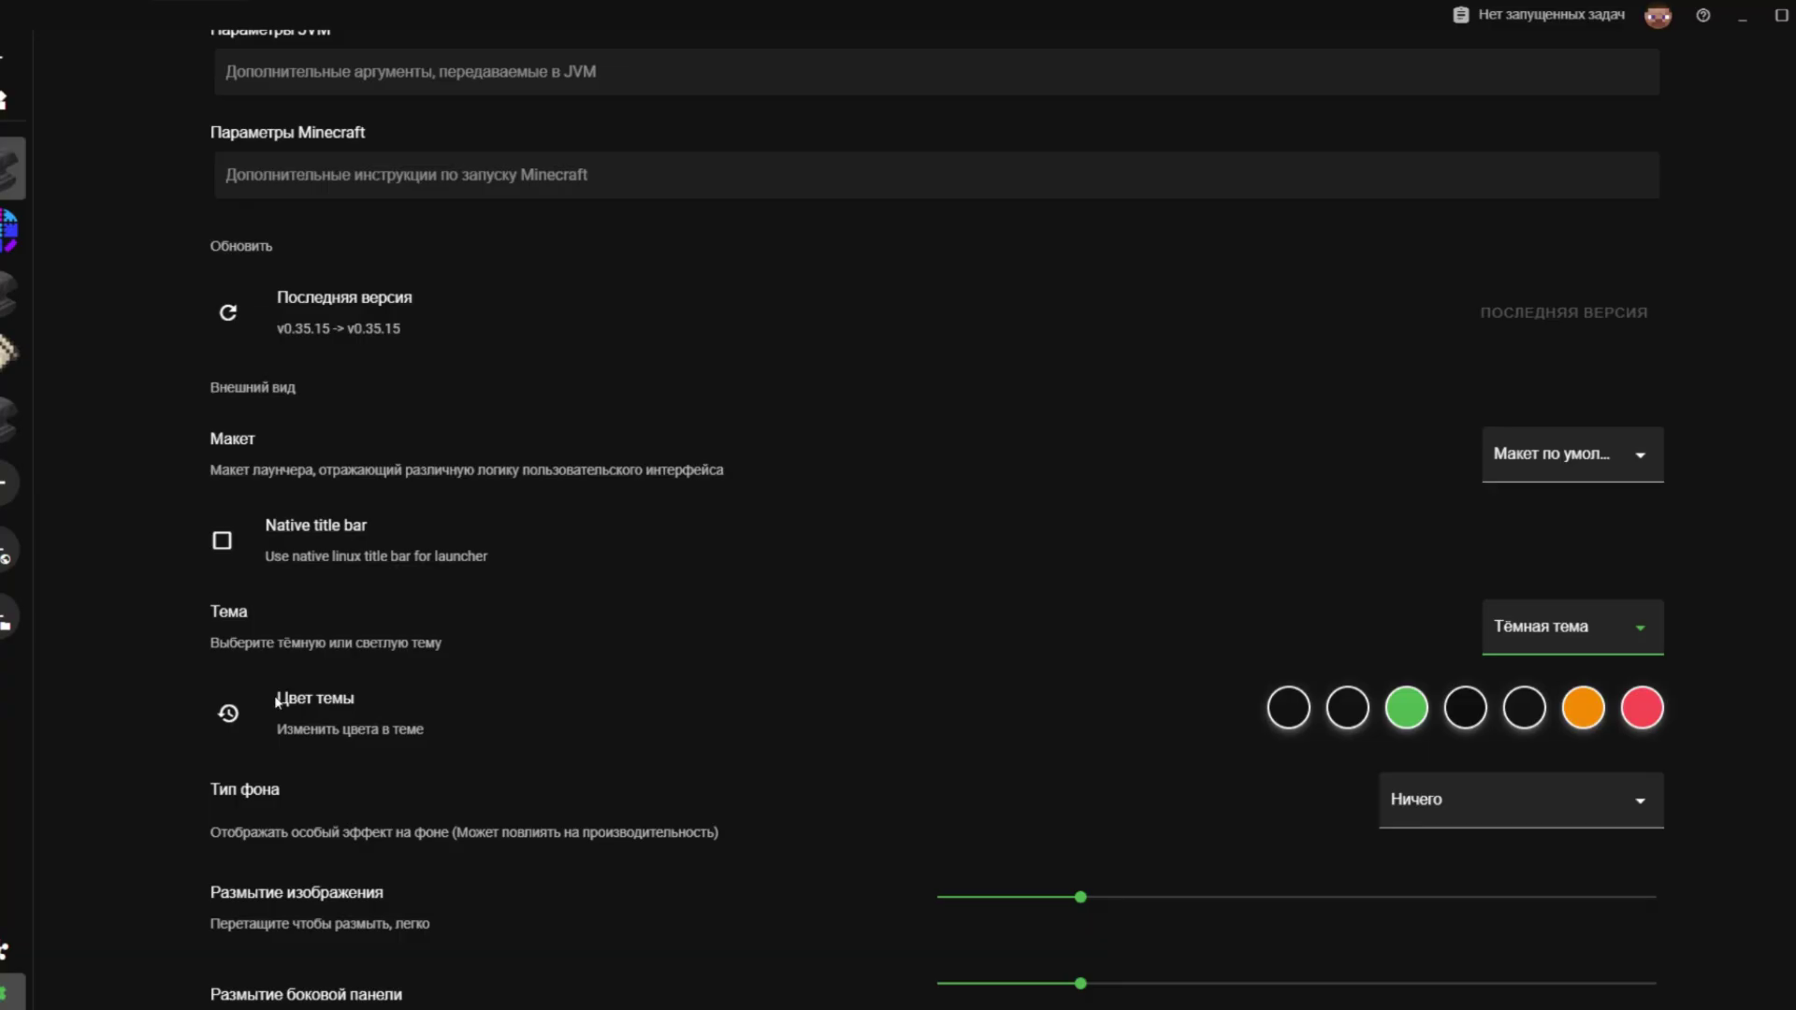
{"action": "left_click_drag", "start_coordinate": [286, 700], "coordinate": [389, 702]}
{"action": "left_click", "coordinate": [422, 713]}
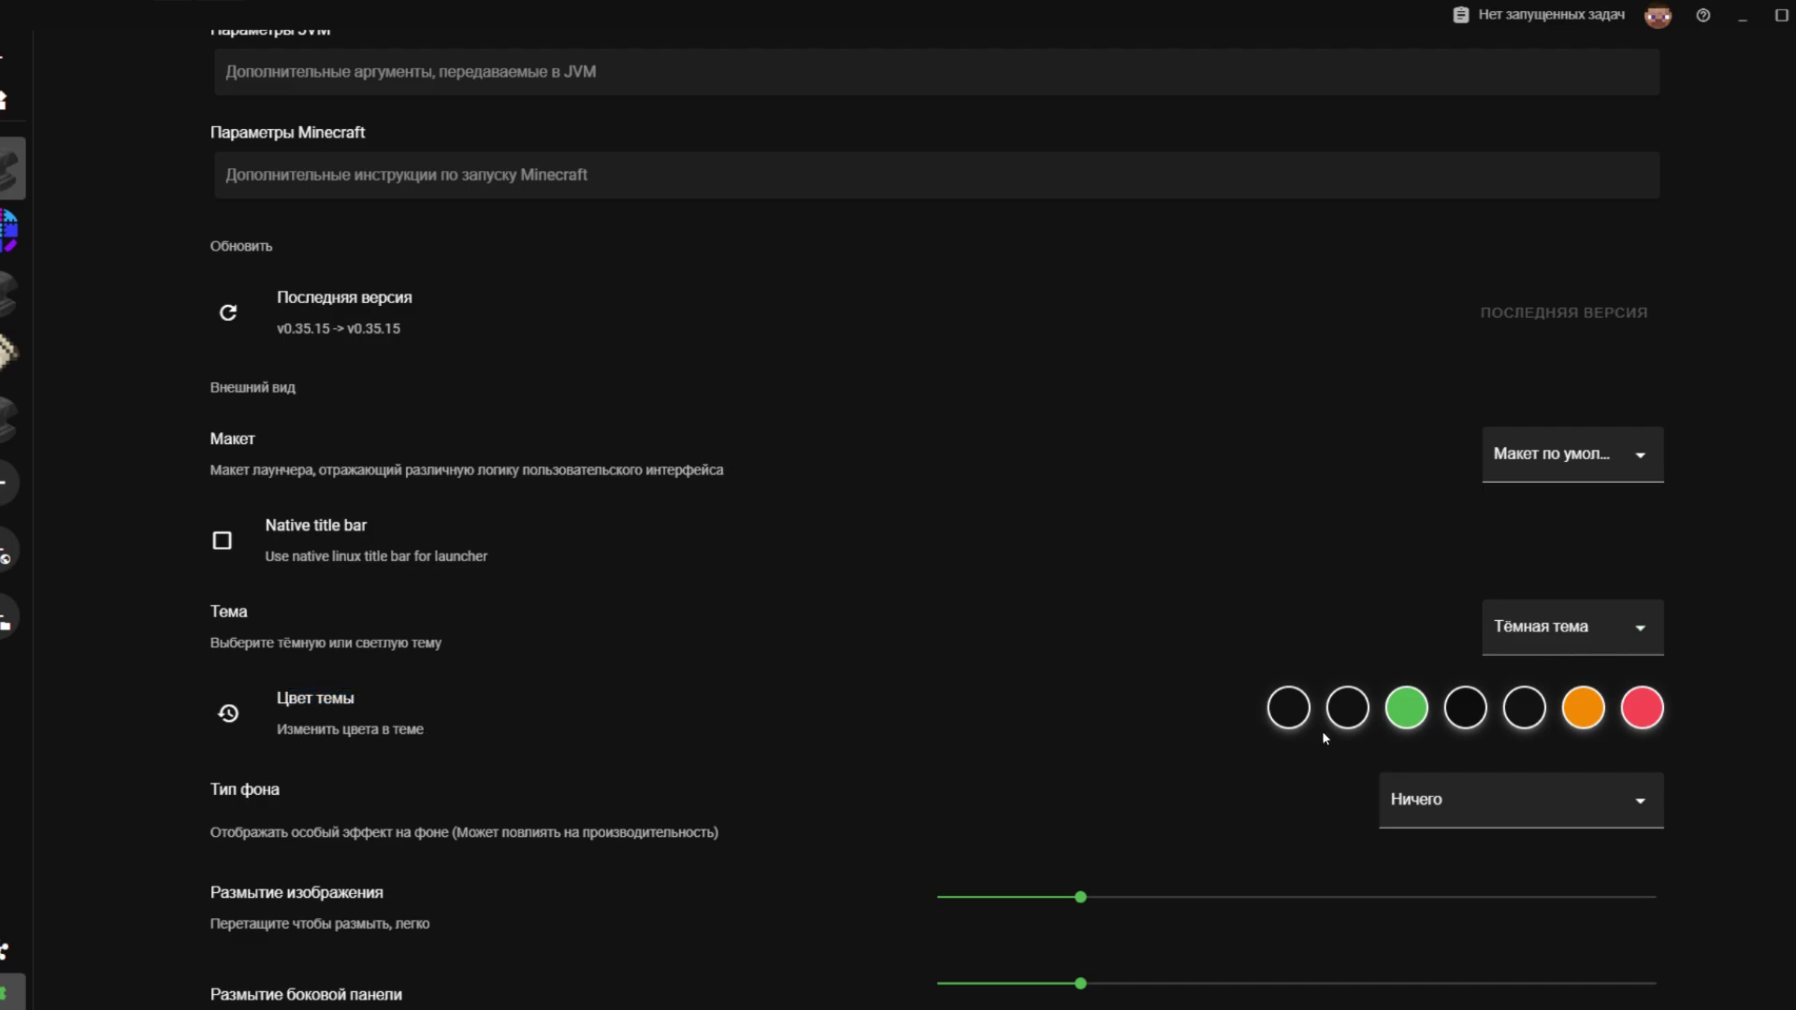
Change the last theme colour from the swatch row to purple, RGB 156, 39, 176
{"action": "left_click", "coordinate": [1638, 715]}
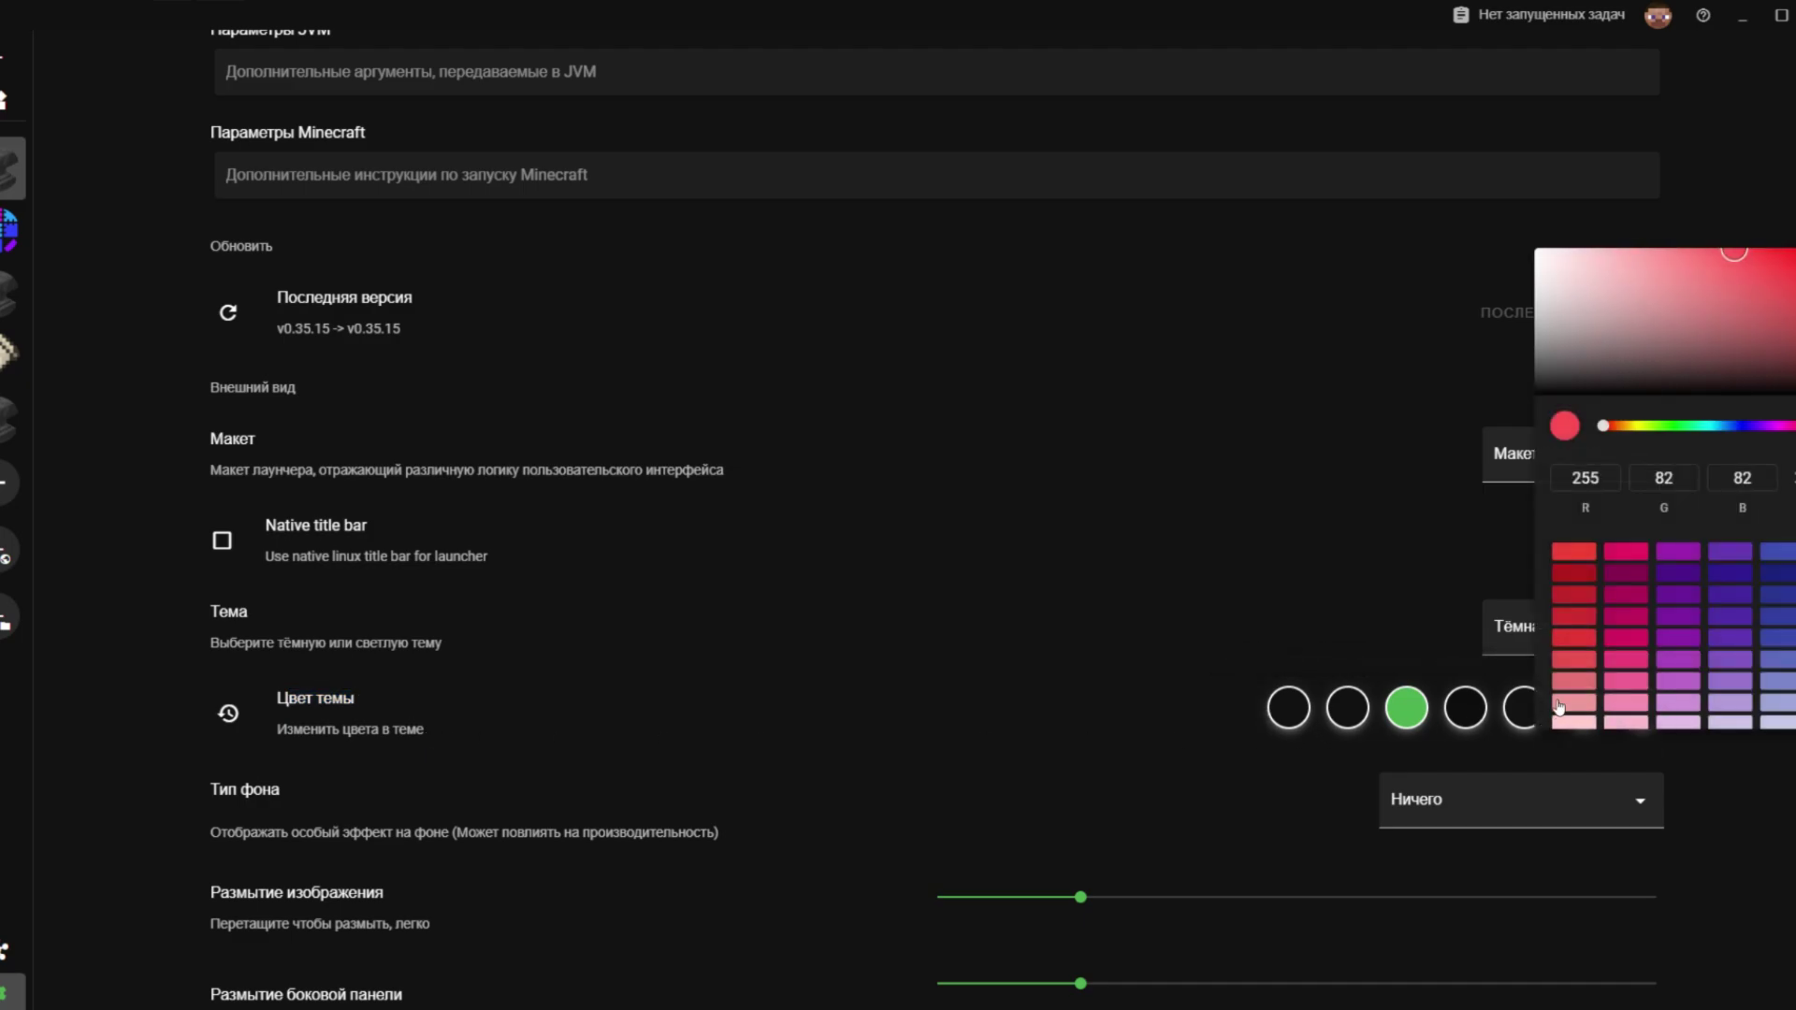
{"action": "left_click", "coordinate": [1690, 558]}
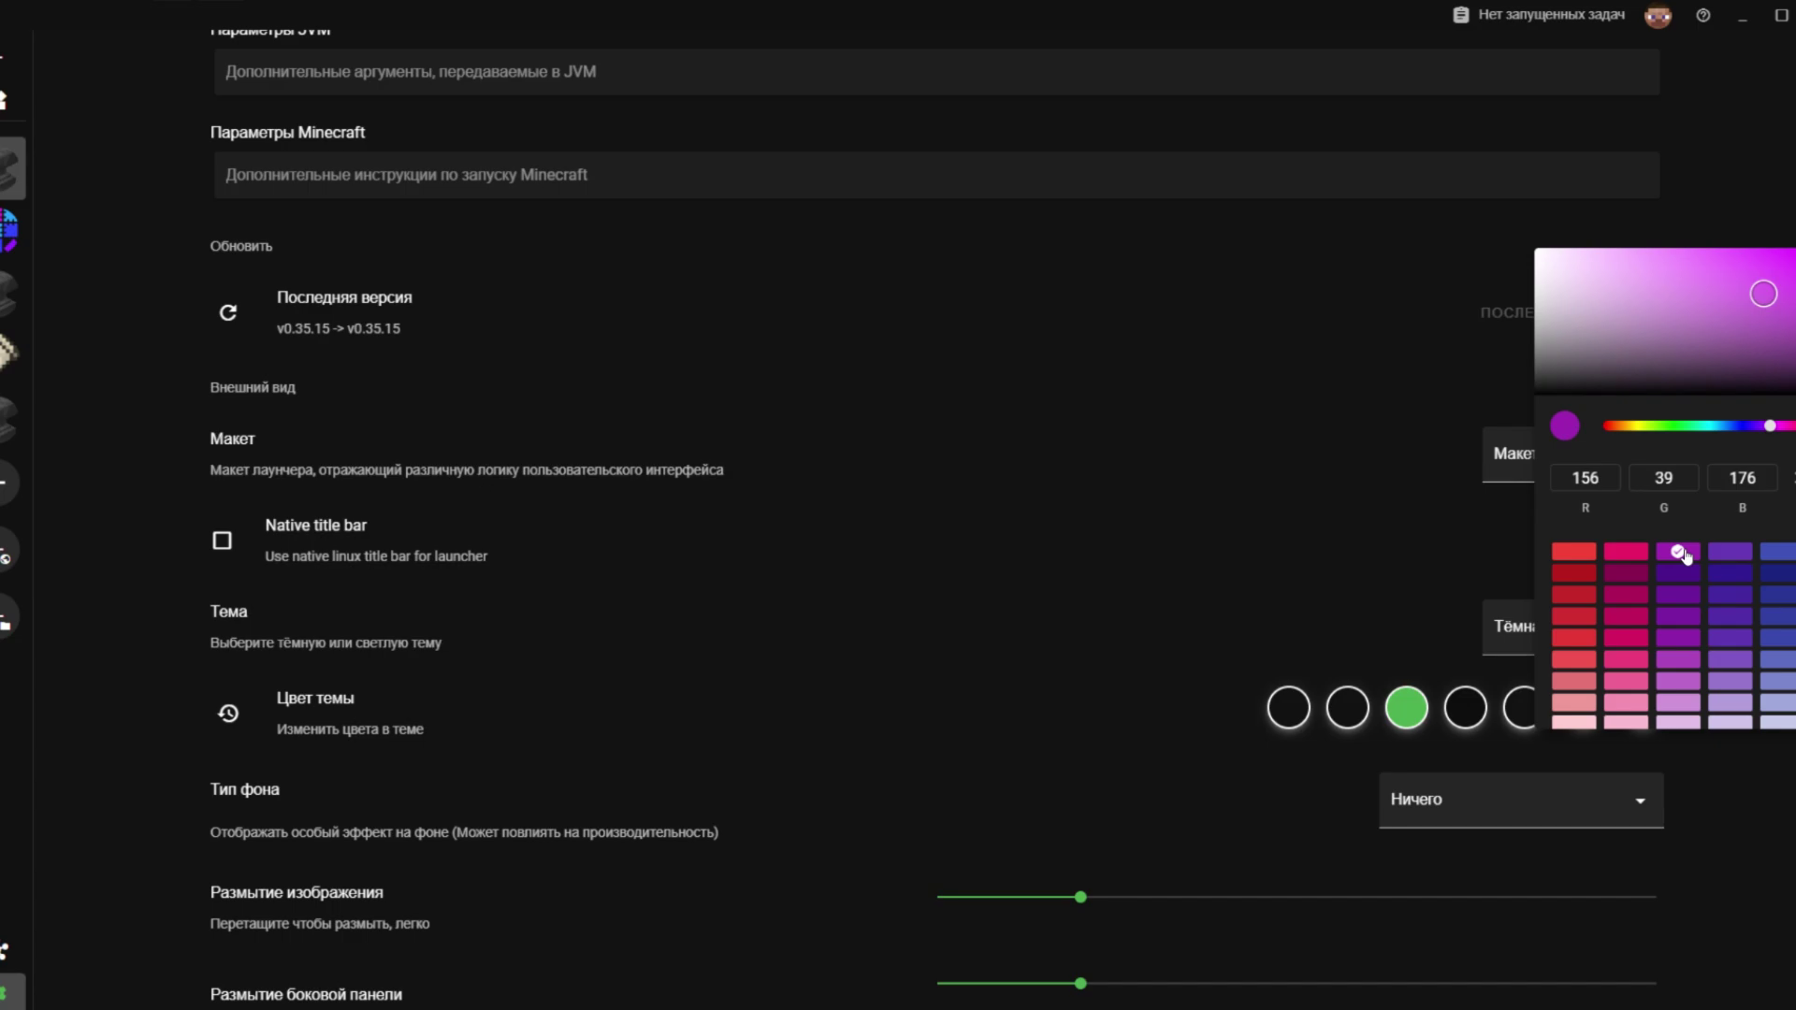
{"action": "left_click", "coordinate": [1001, 650]}
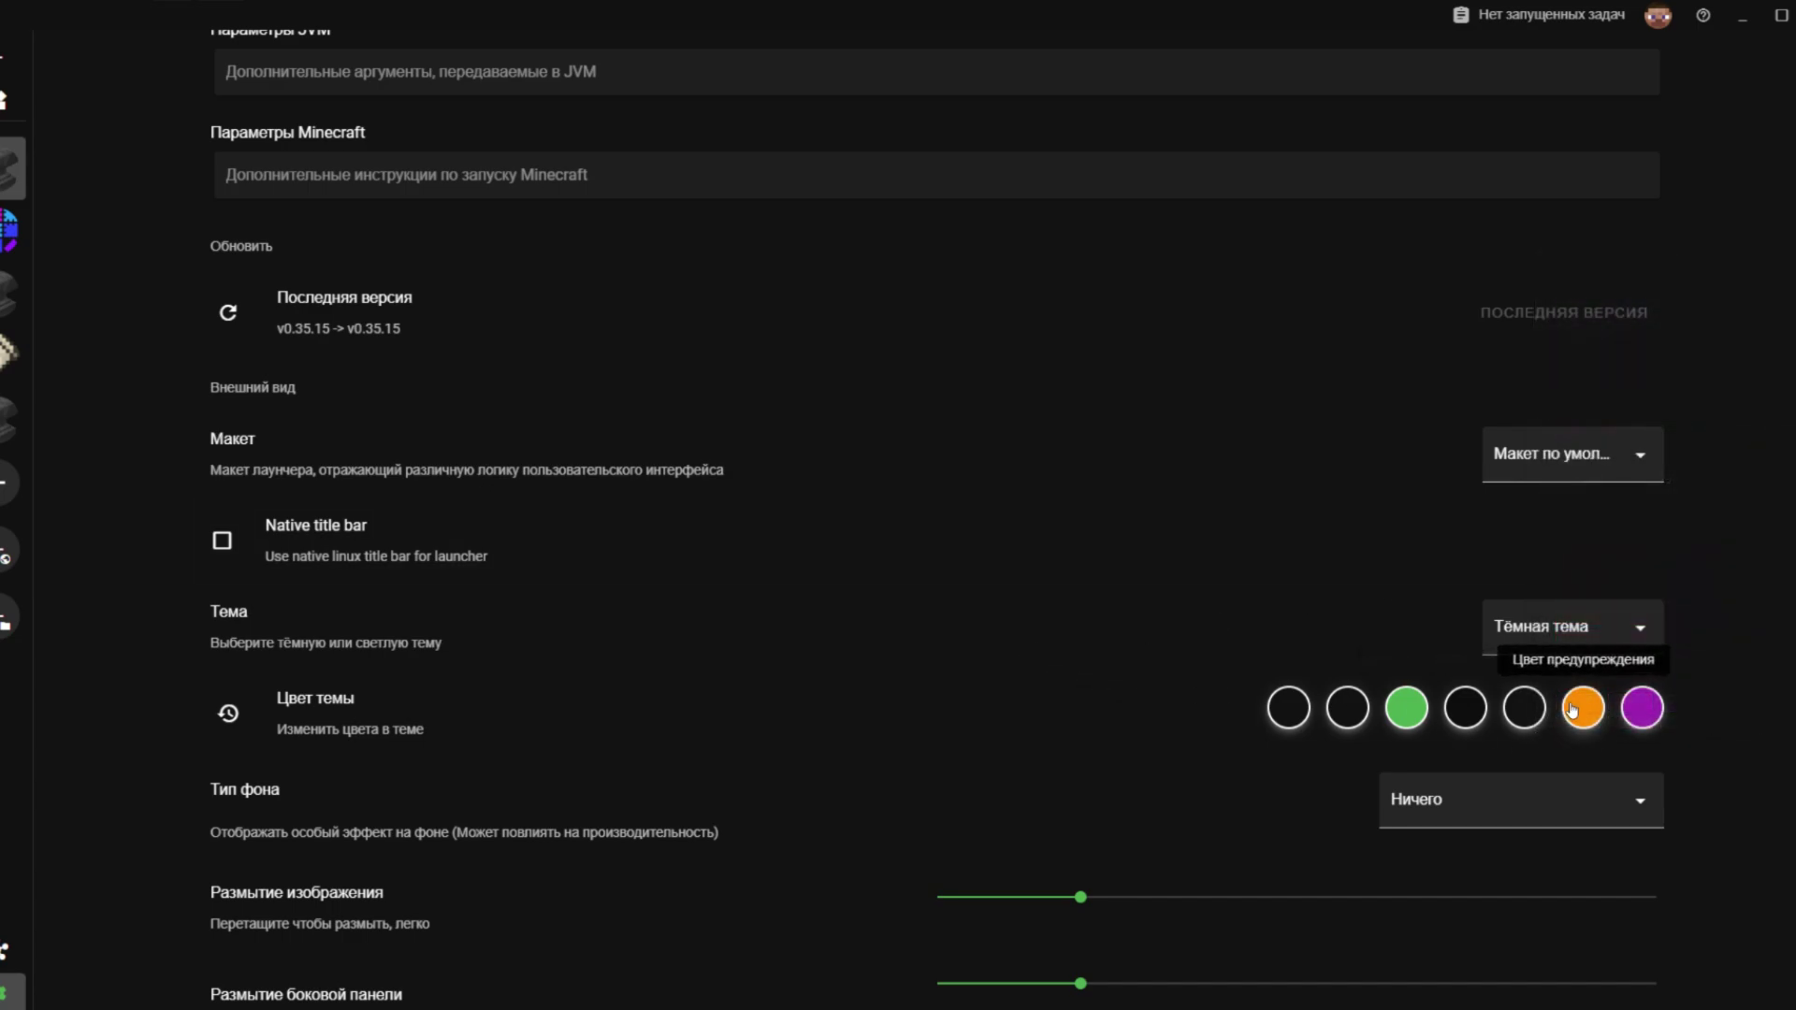
Set the warning colour of the theme to bright green, RGB 0, 251, 12
{"action": "left_click", "coordinate": [1571, 711]}
{"action": "left_click", "coordinate": [1675, 426]}
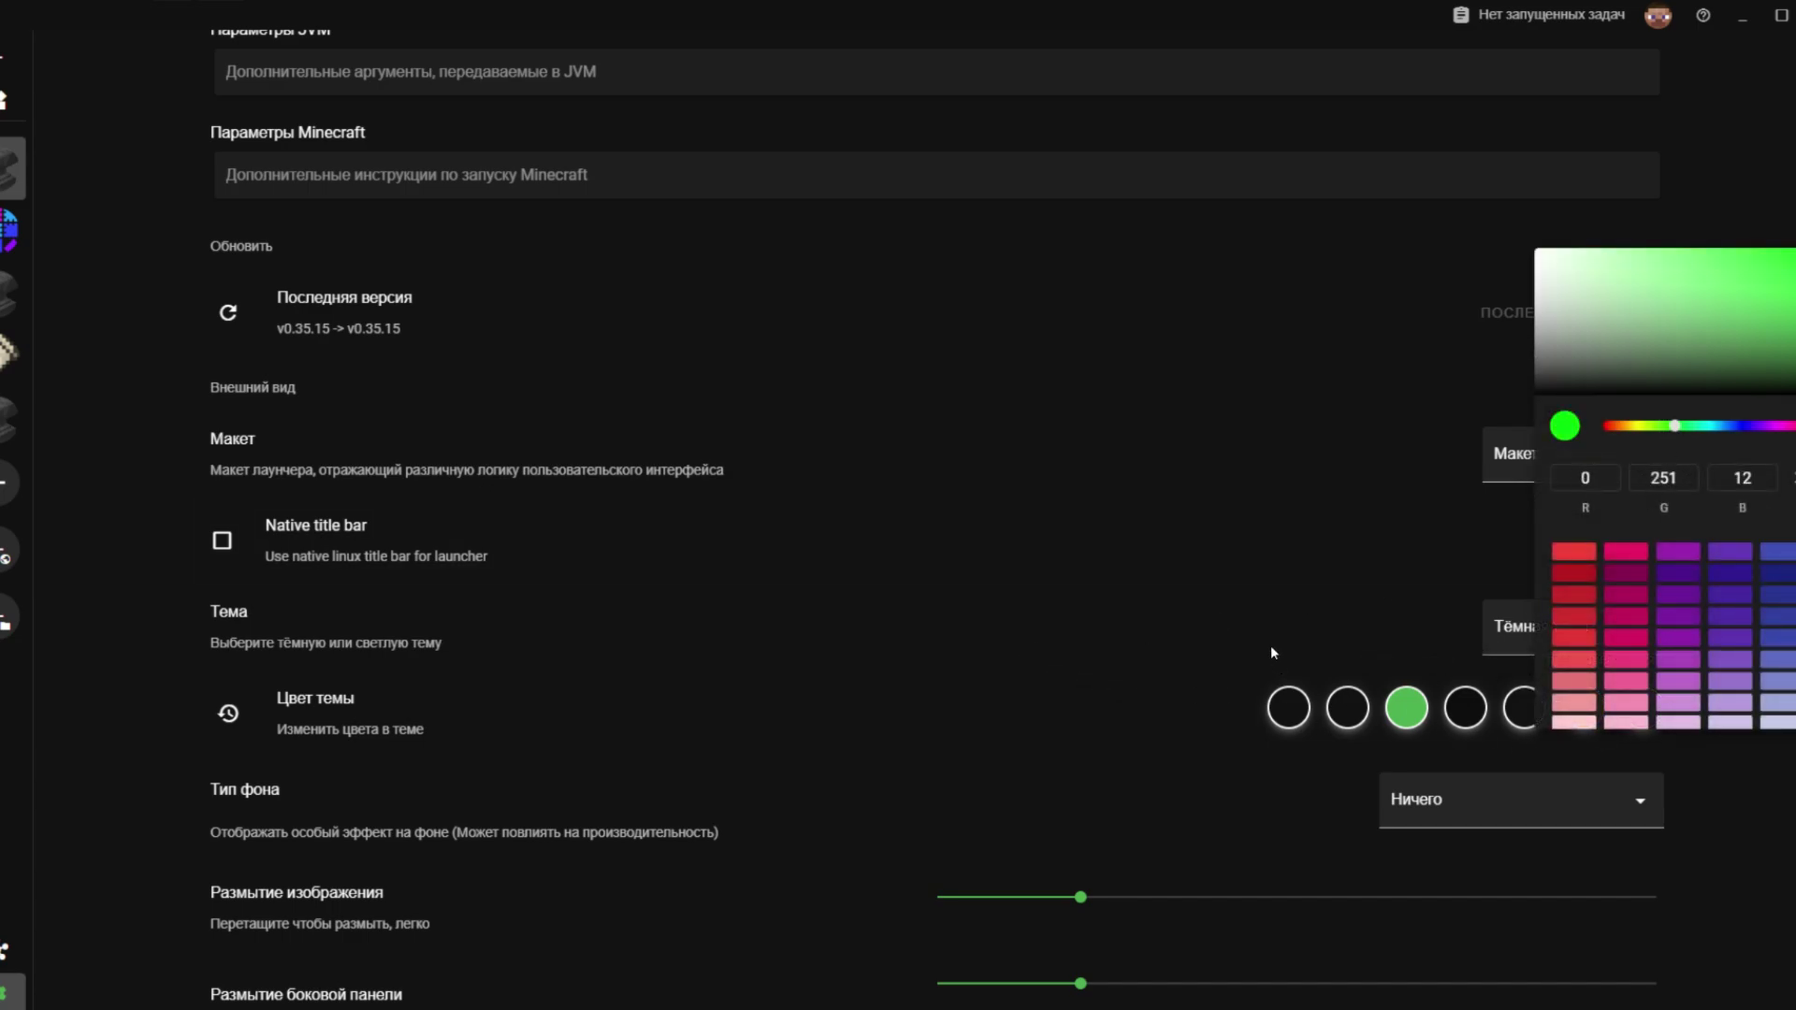
{"action": "left_click", "coordinate": [1321, 657]}
Set the fifth theme colour to black and the fourth to red, RGB 235, 44, 44 with 0.8 alpha
{"action": "left_click", "coordinate": [1527, 711]}
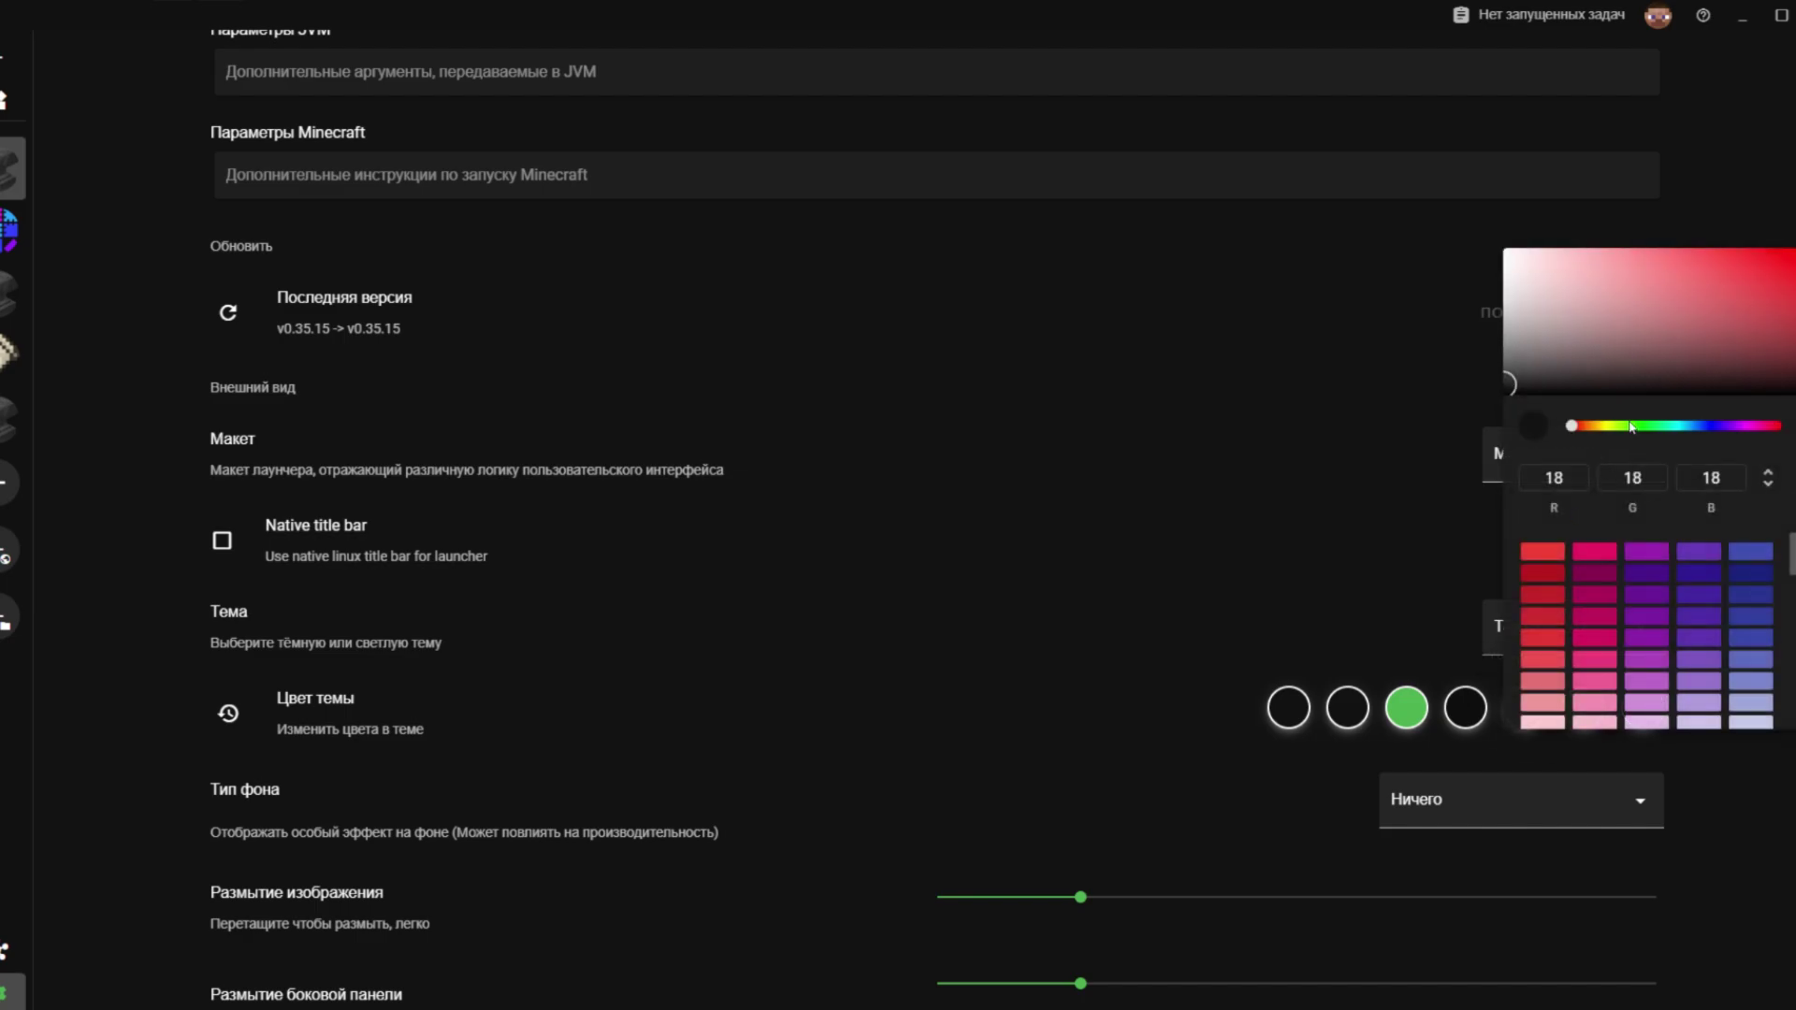
{"action": "left_click", "coordinate": [1788, 252]}
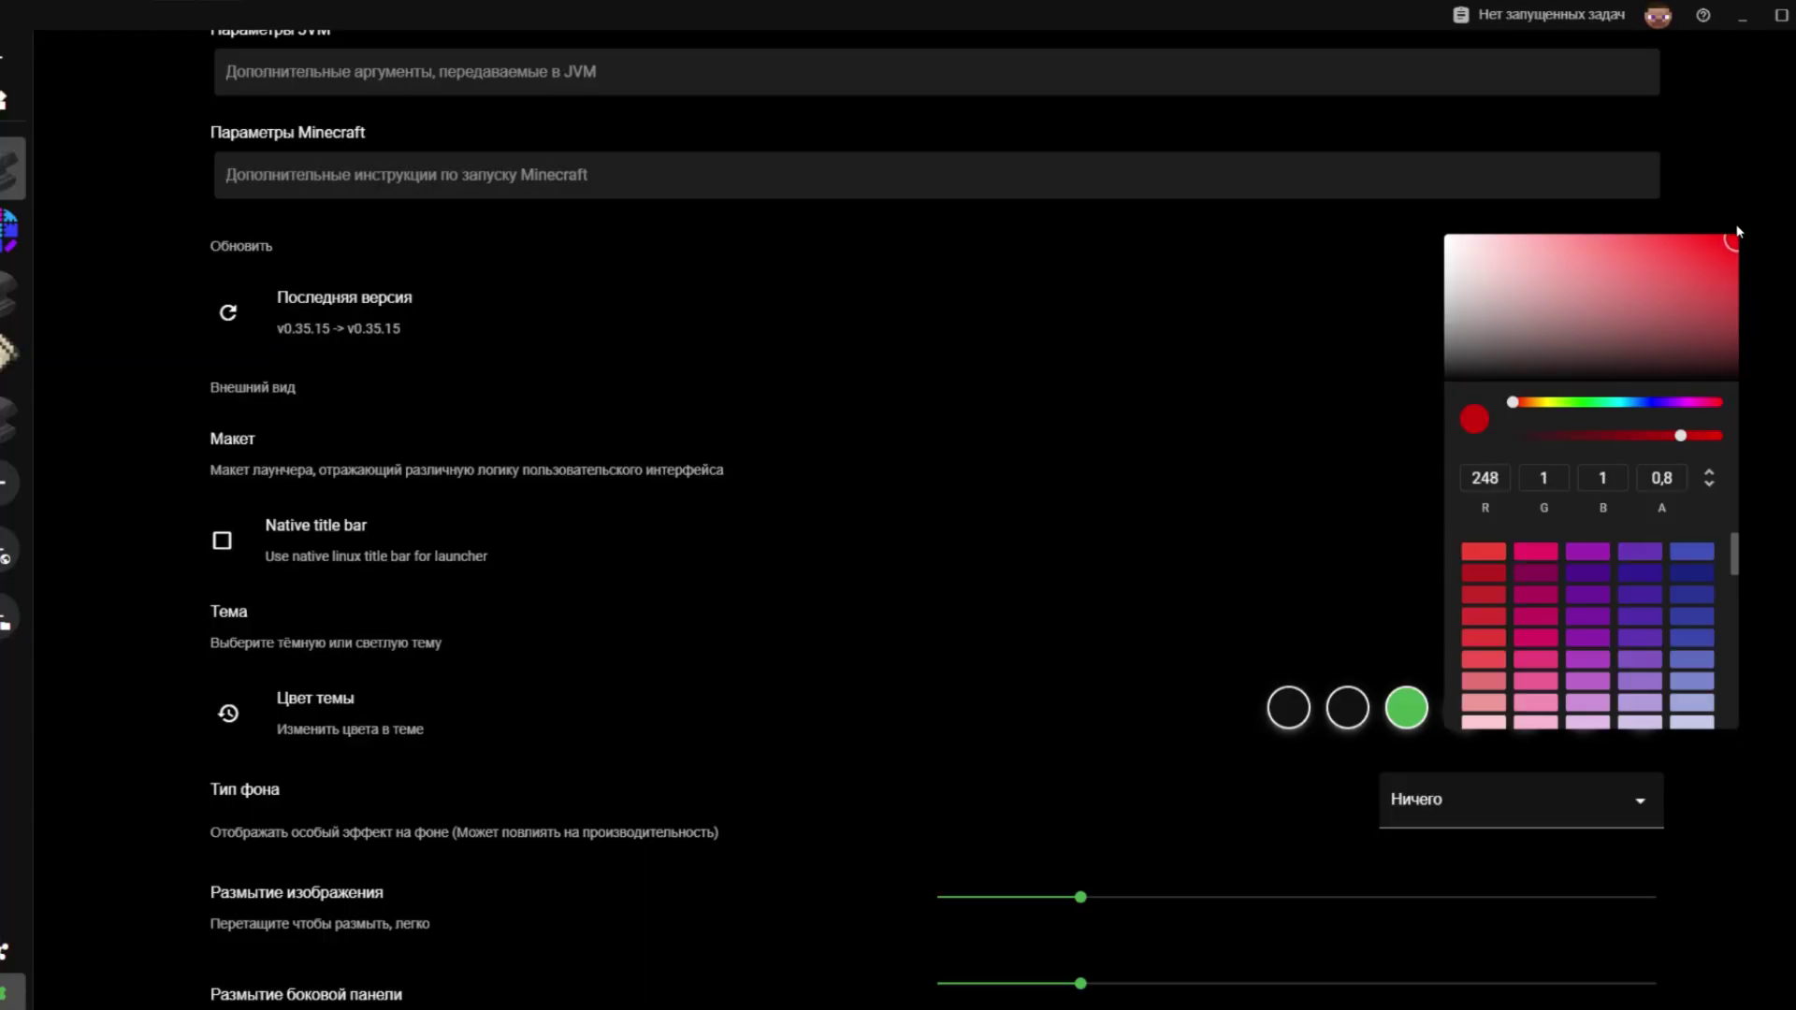
{"action": "left_click_drag", "start_coordinate": [1737, 232], "coordinate": [1674, 258]}
{"action": "left_click", "coordinate": [1450, 732]}
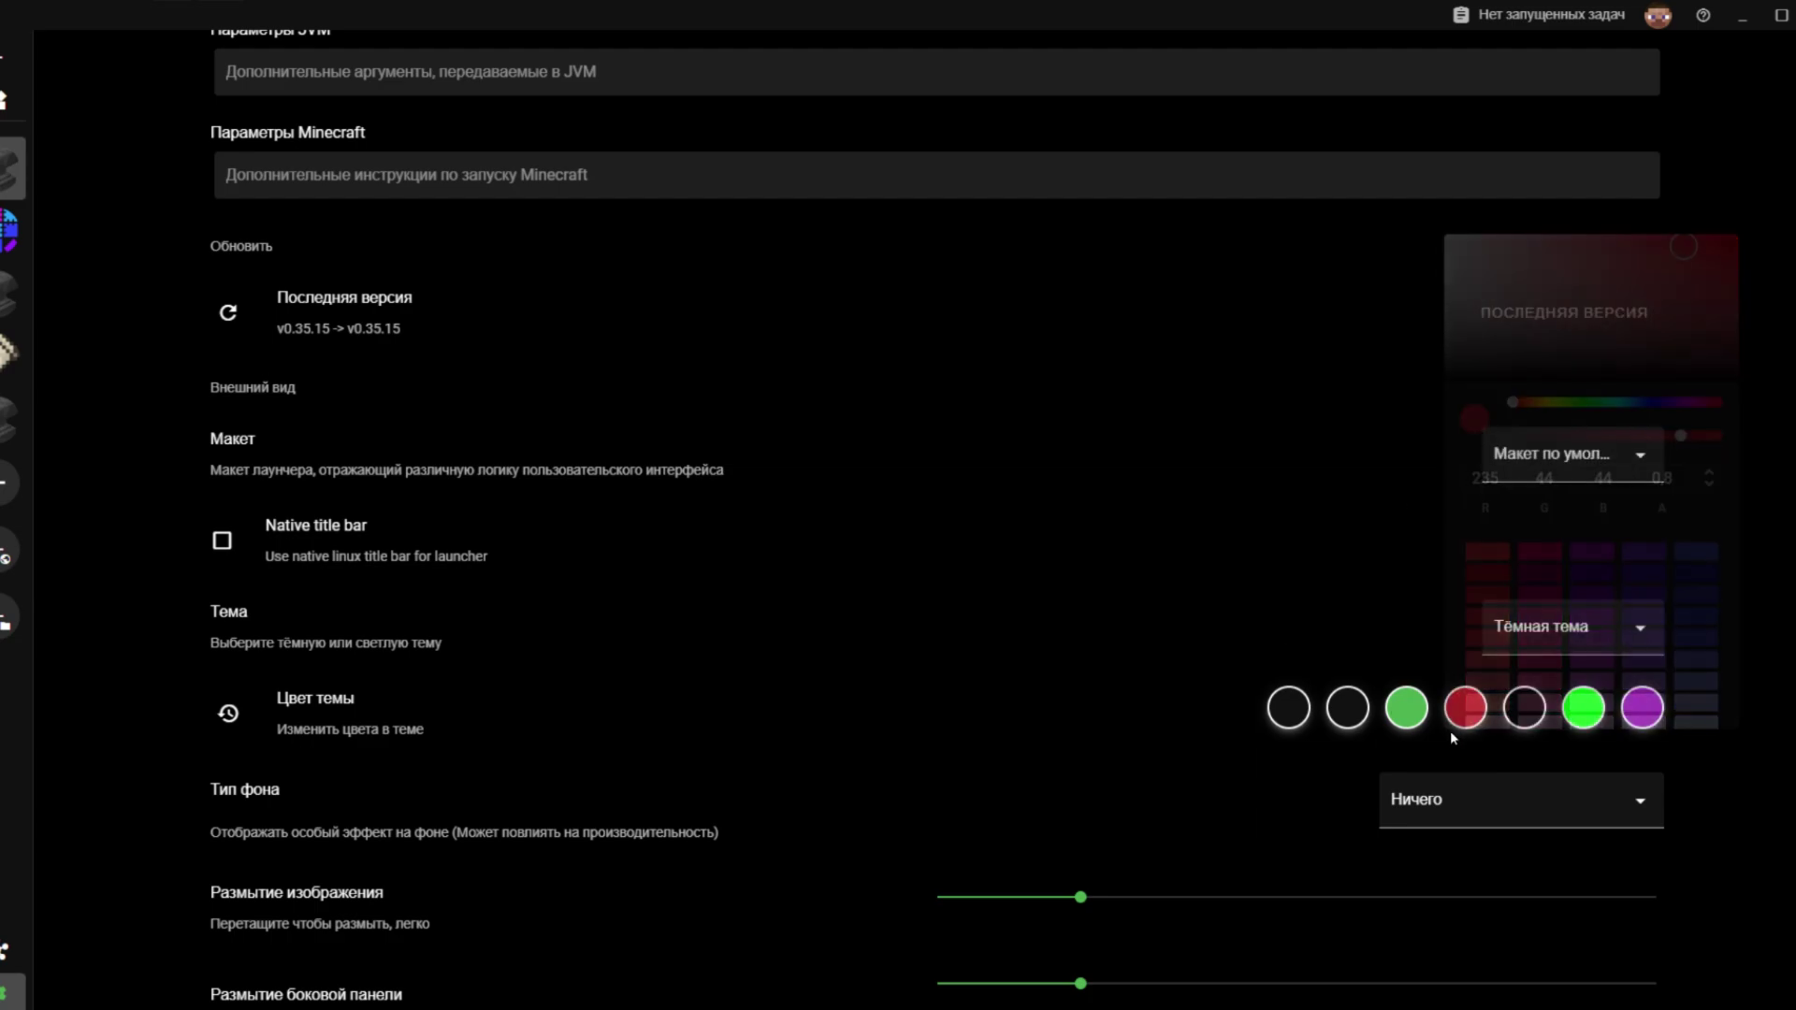
Change the third theme colour, the accent used for sliders, from green to bright red
{"action": "left_click", "coordinate": [1406, 708]}
{"action": "left_click_drag", "start_coordinate": [1553, 385], "coordinate": [1719, 190]}
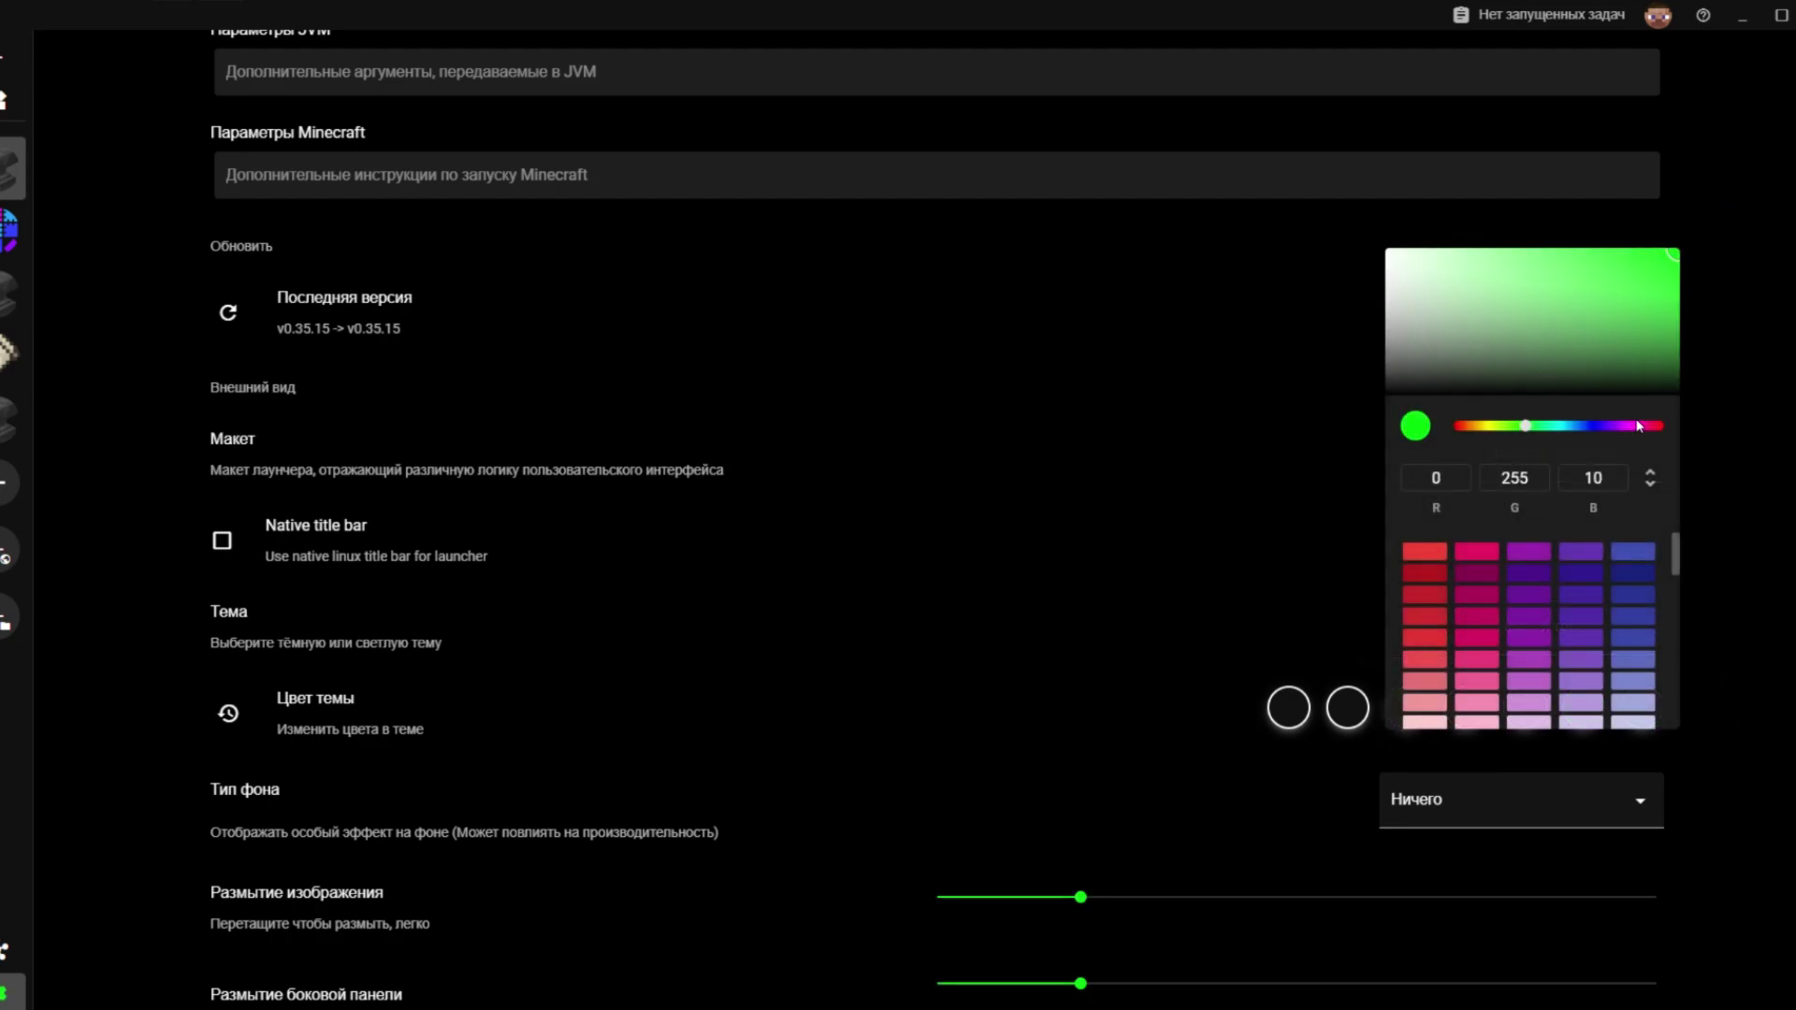
{"action": "left_click_drag", "start_coordinate": [1638, 425], "coordinate": [1669, 425]}
{"action": "left_click", "coordinate": [1783, 414]}
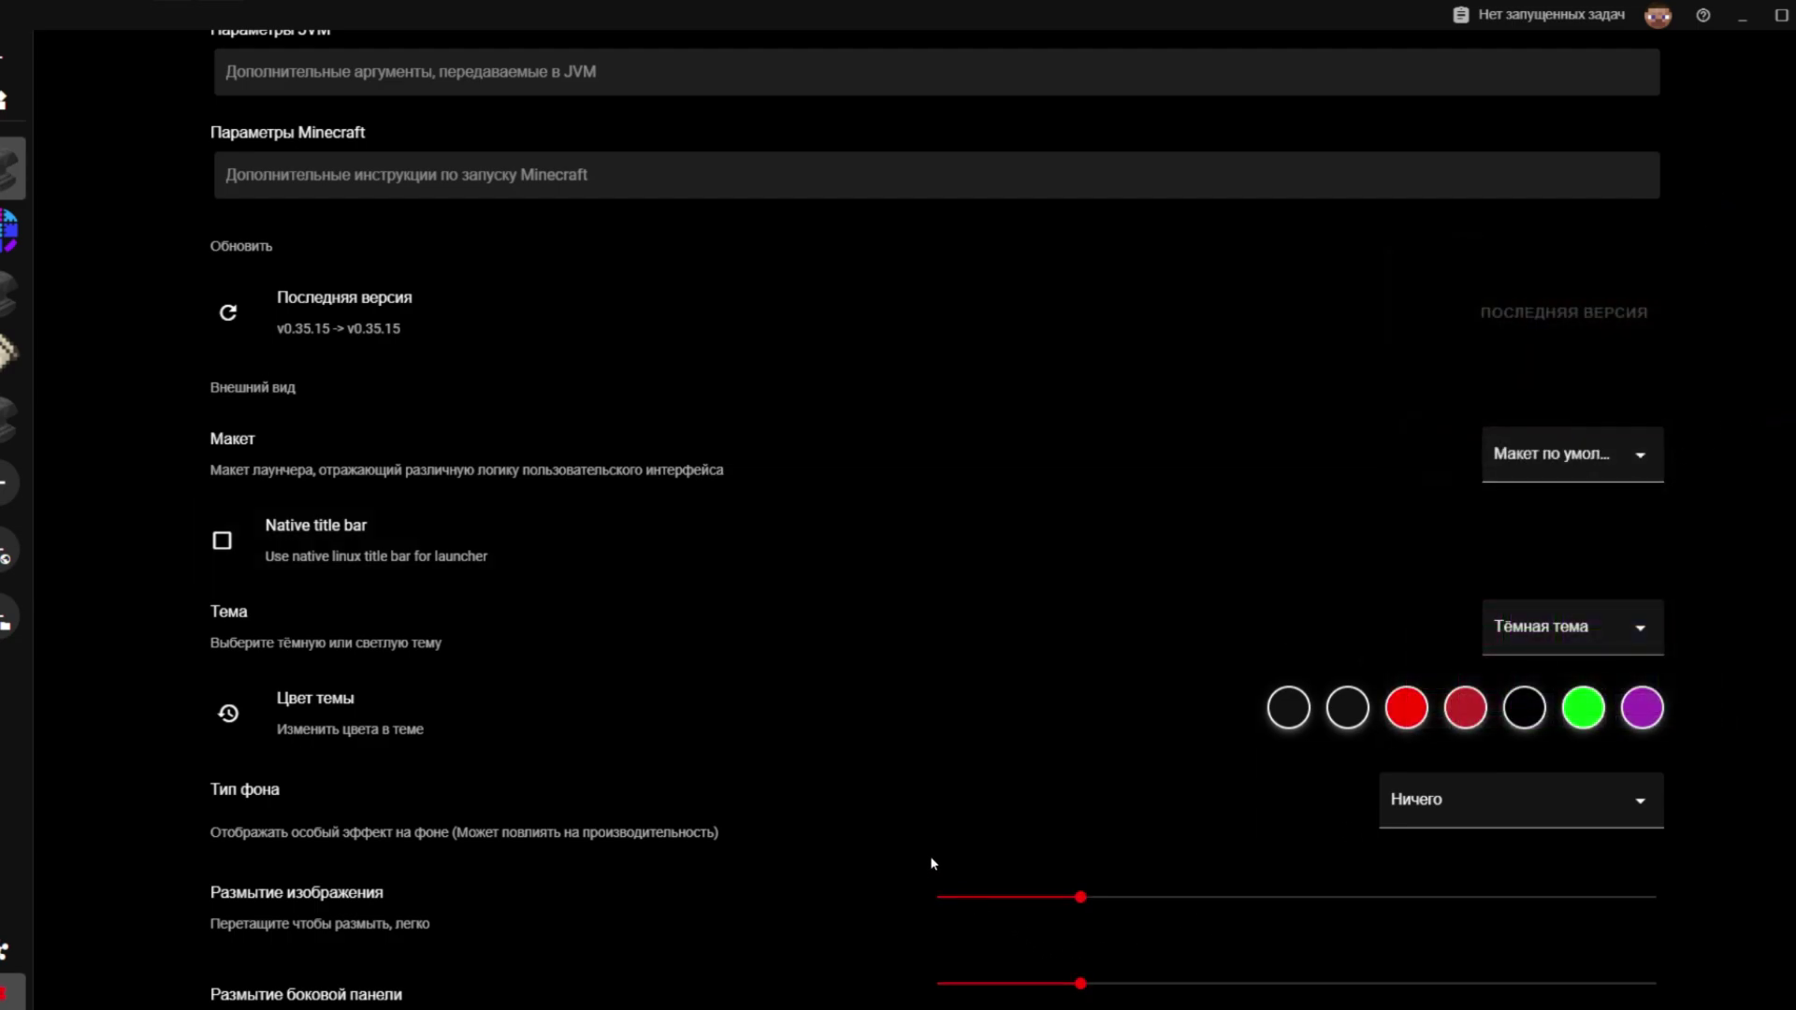
Preview the Ореол and Видео background types and return the background type to Ничего
{"action": "left_click", "coordinate": [1479, 804]}
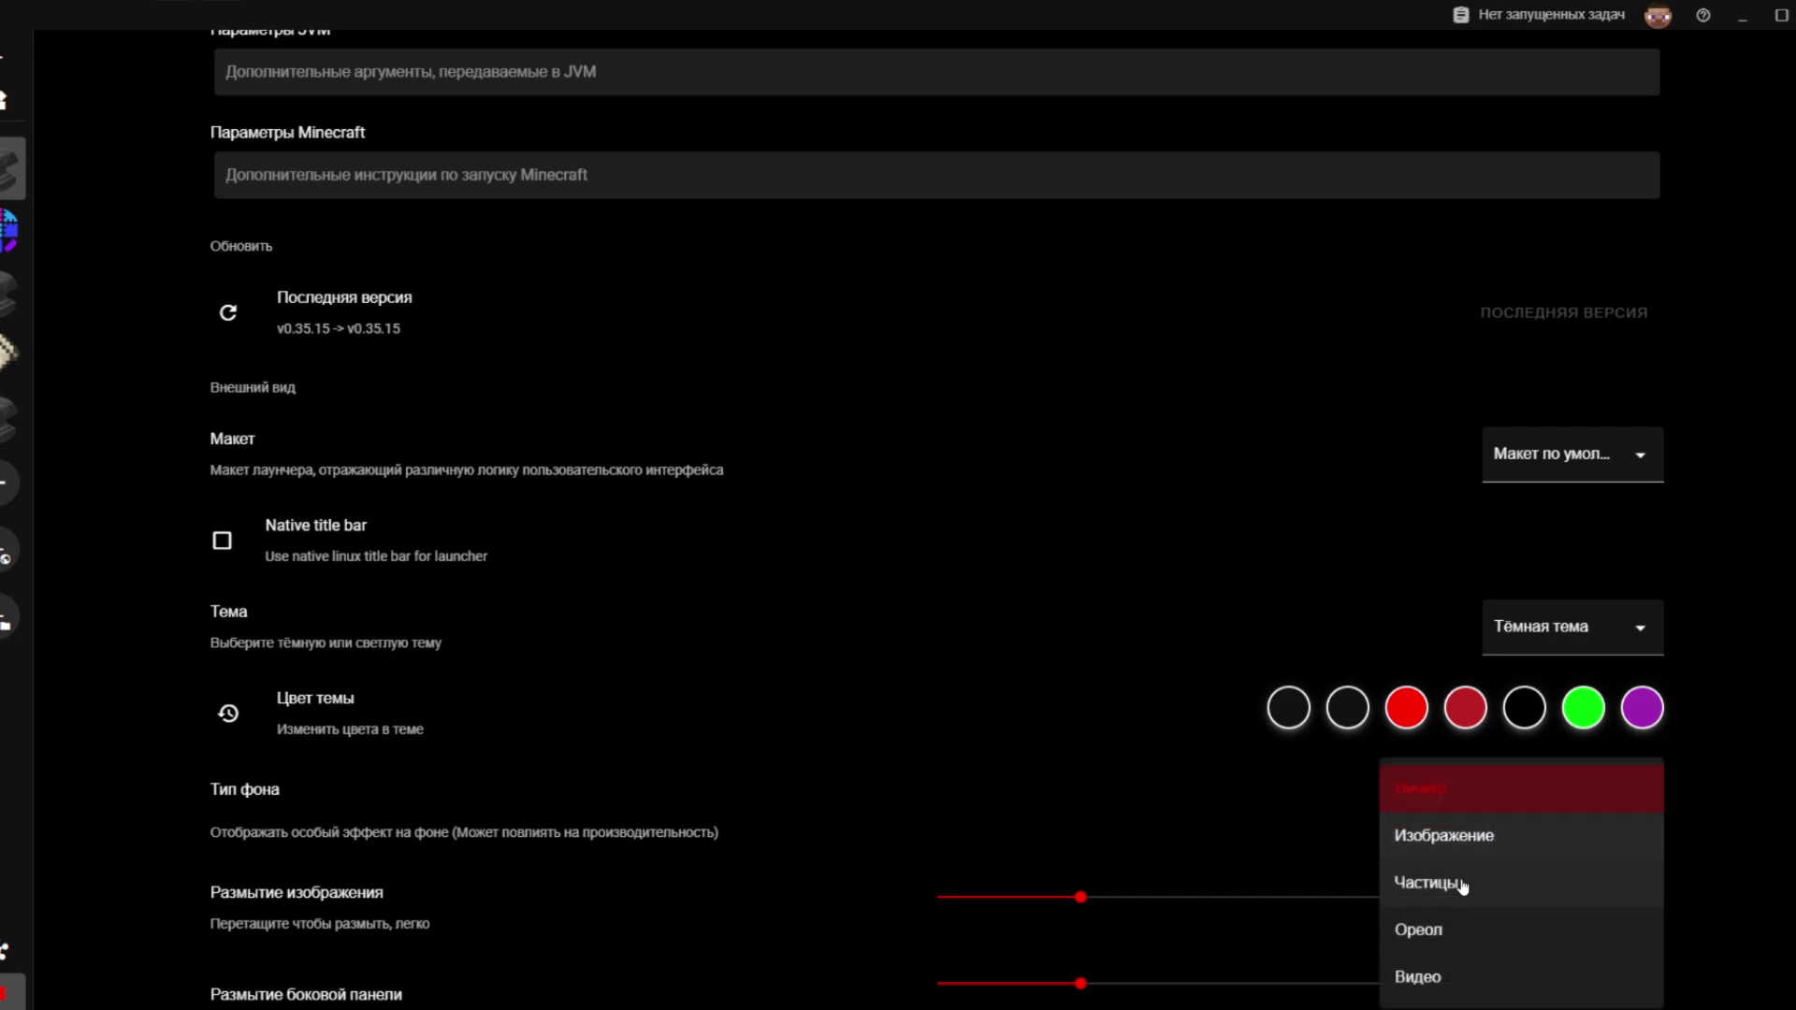
{"action": "left_click", "coordinate": [1457, 930]}
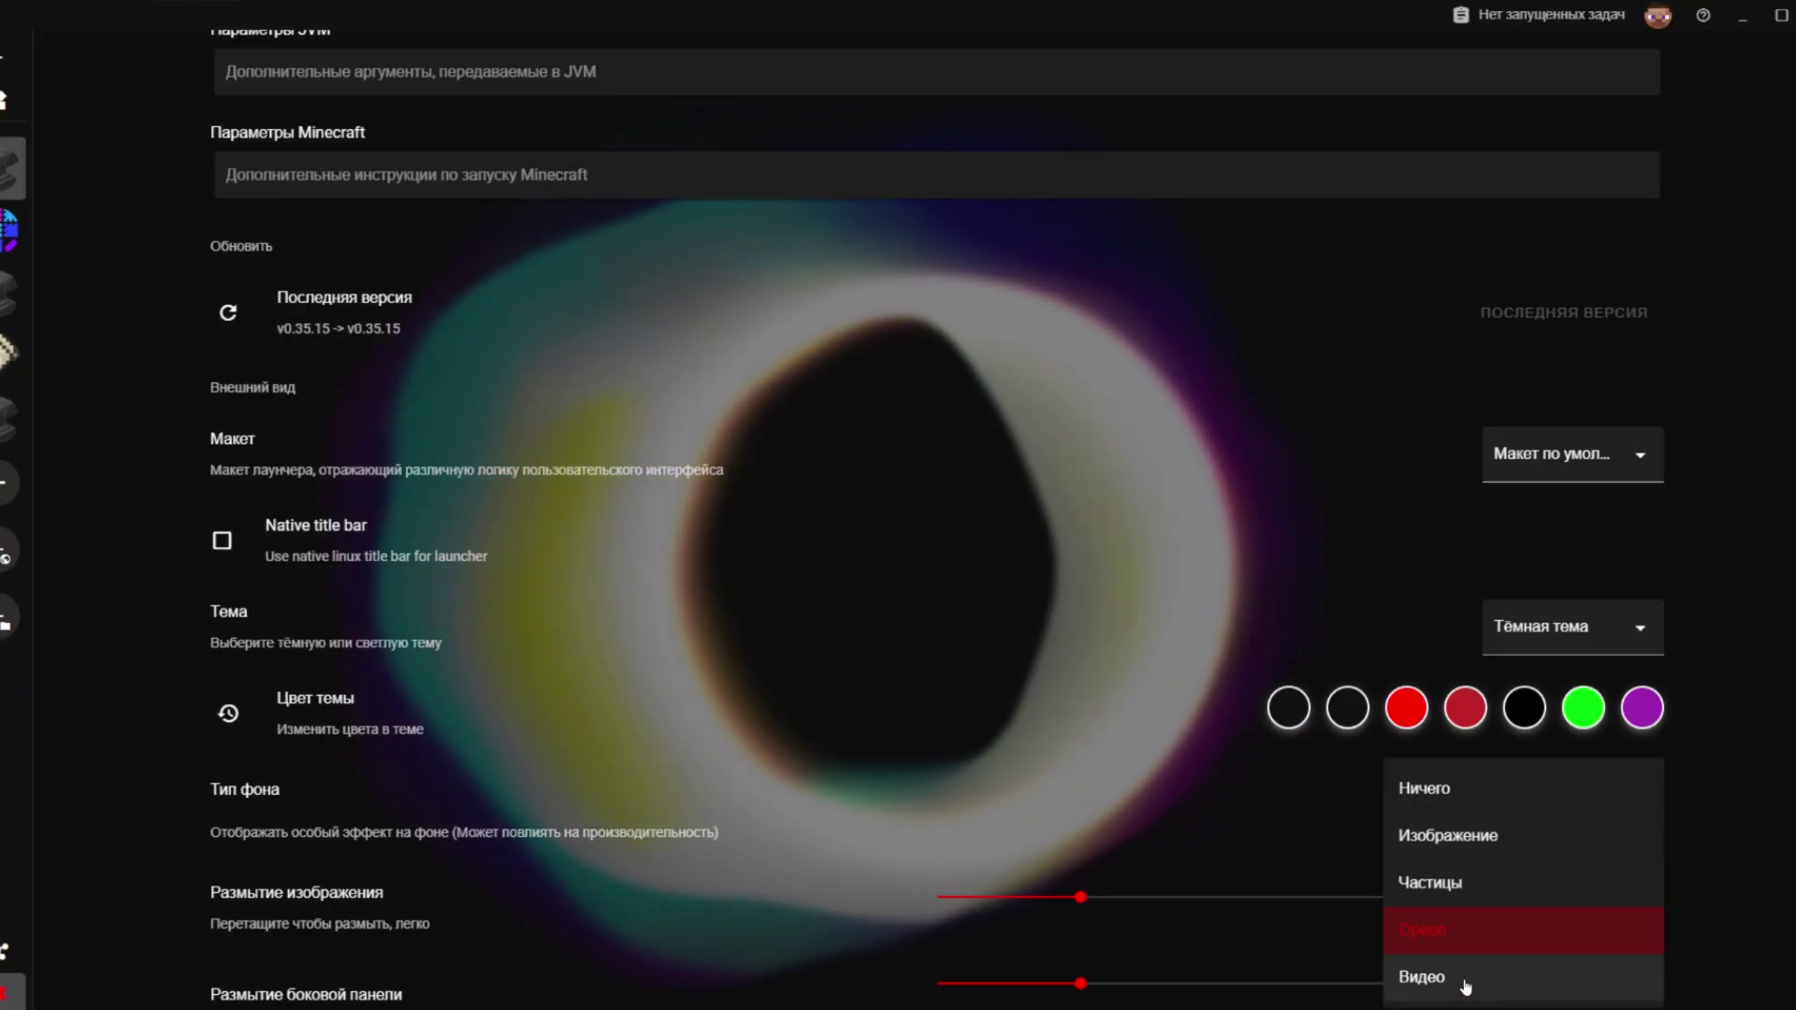
{"action": "left_click", "coordinate": [1426, 973]}
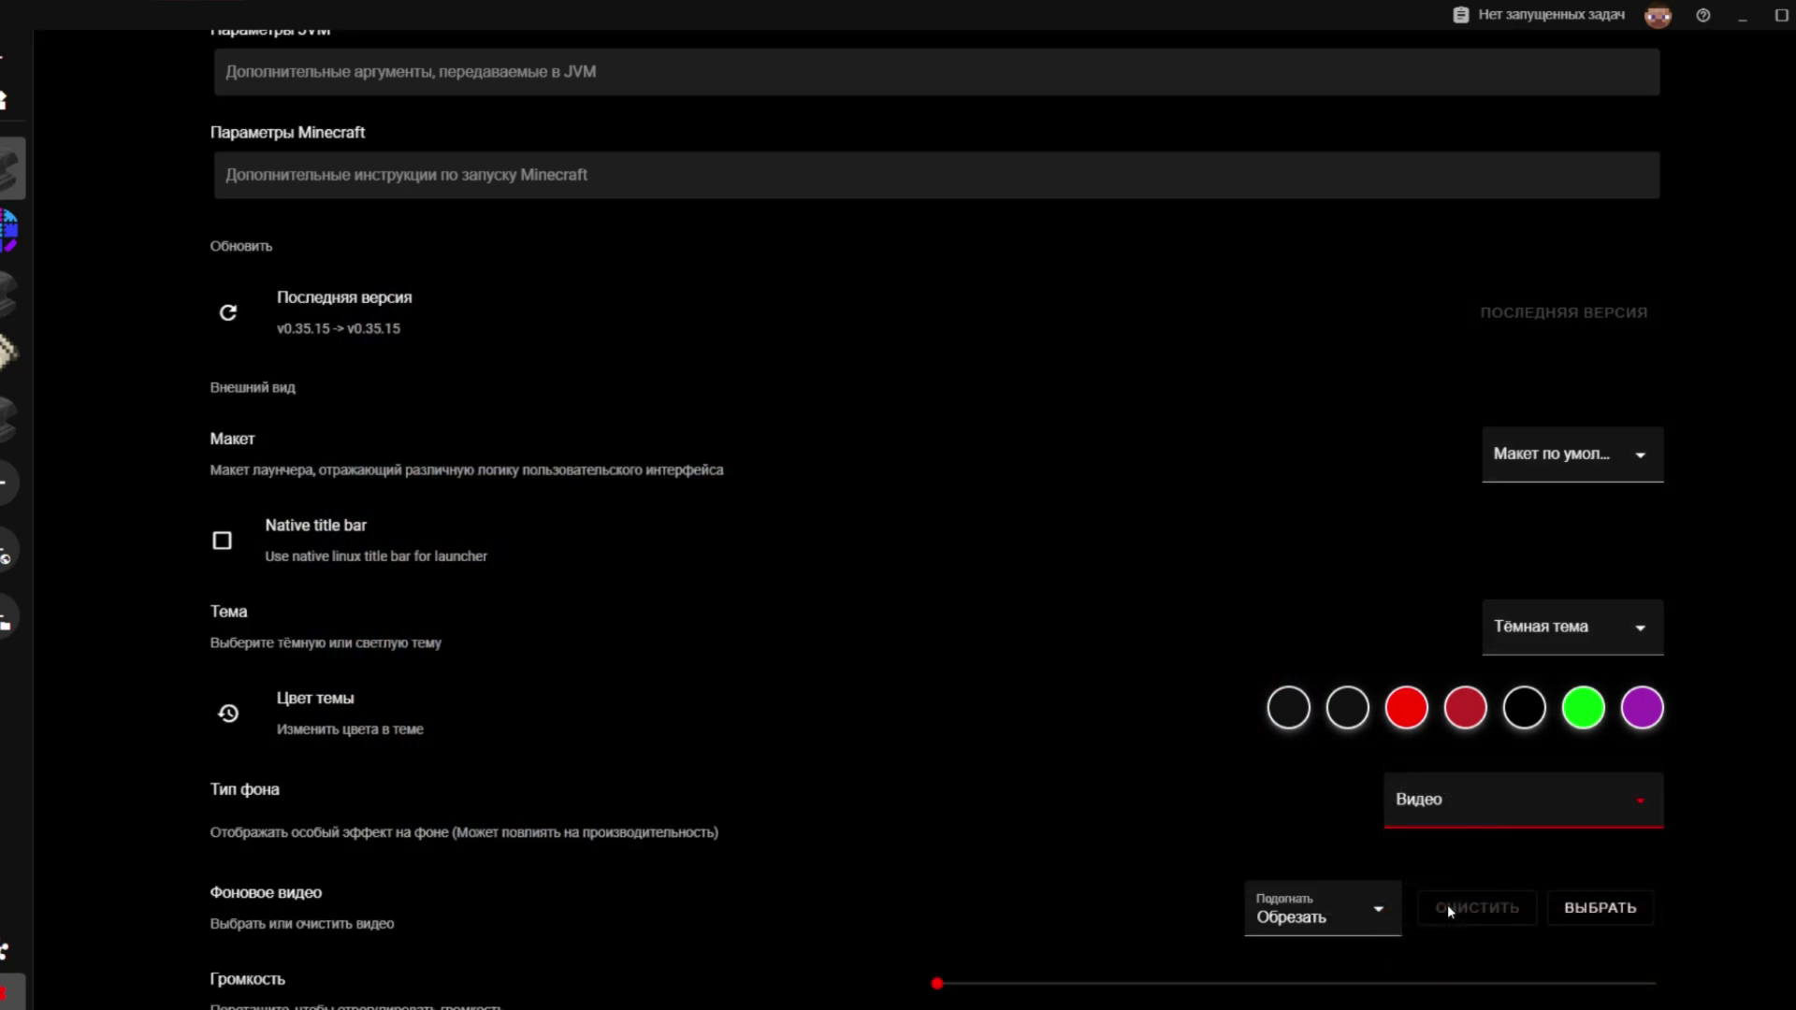
{"action": "left_click", "coordinate": [1508, 798]}
{"action": "left_click", "coordinate": [1389, 794]}
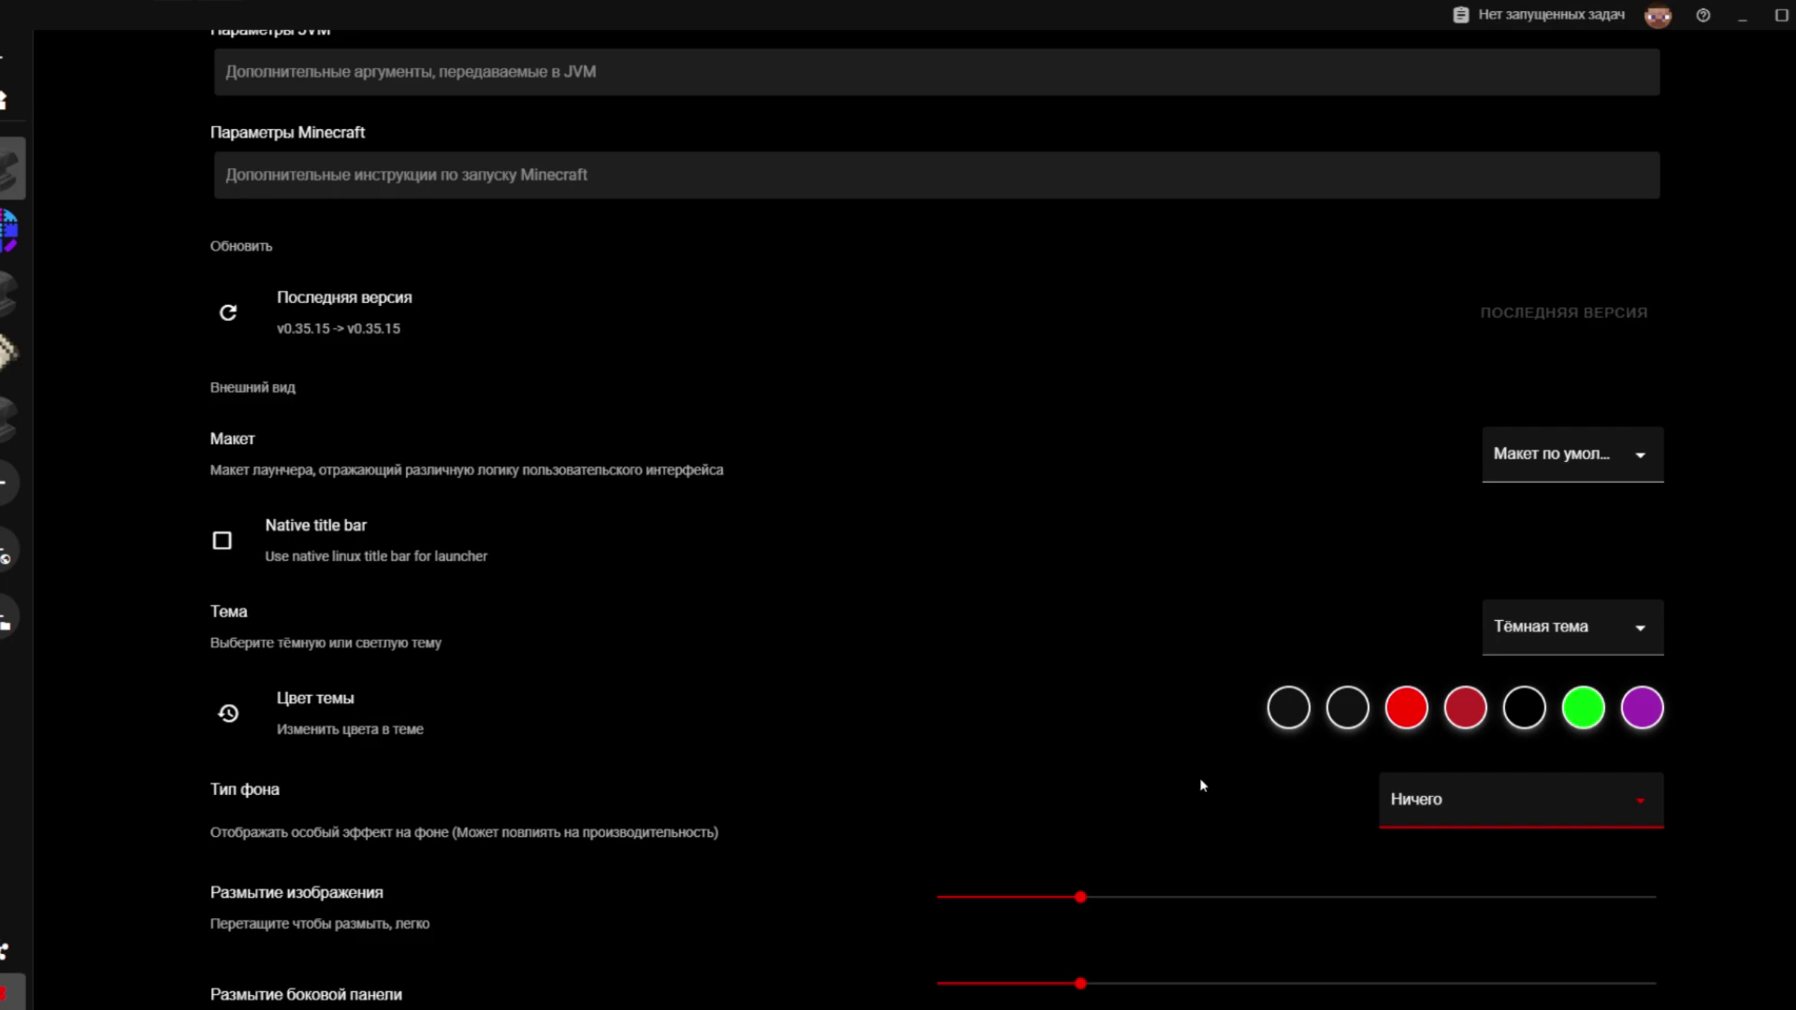
{"action": "scroll", "coordinate": [1197, 782], "scroll_direction": "down", "scroll_amount": 1}
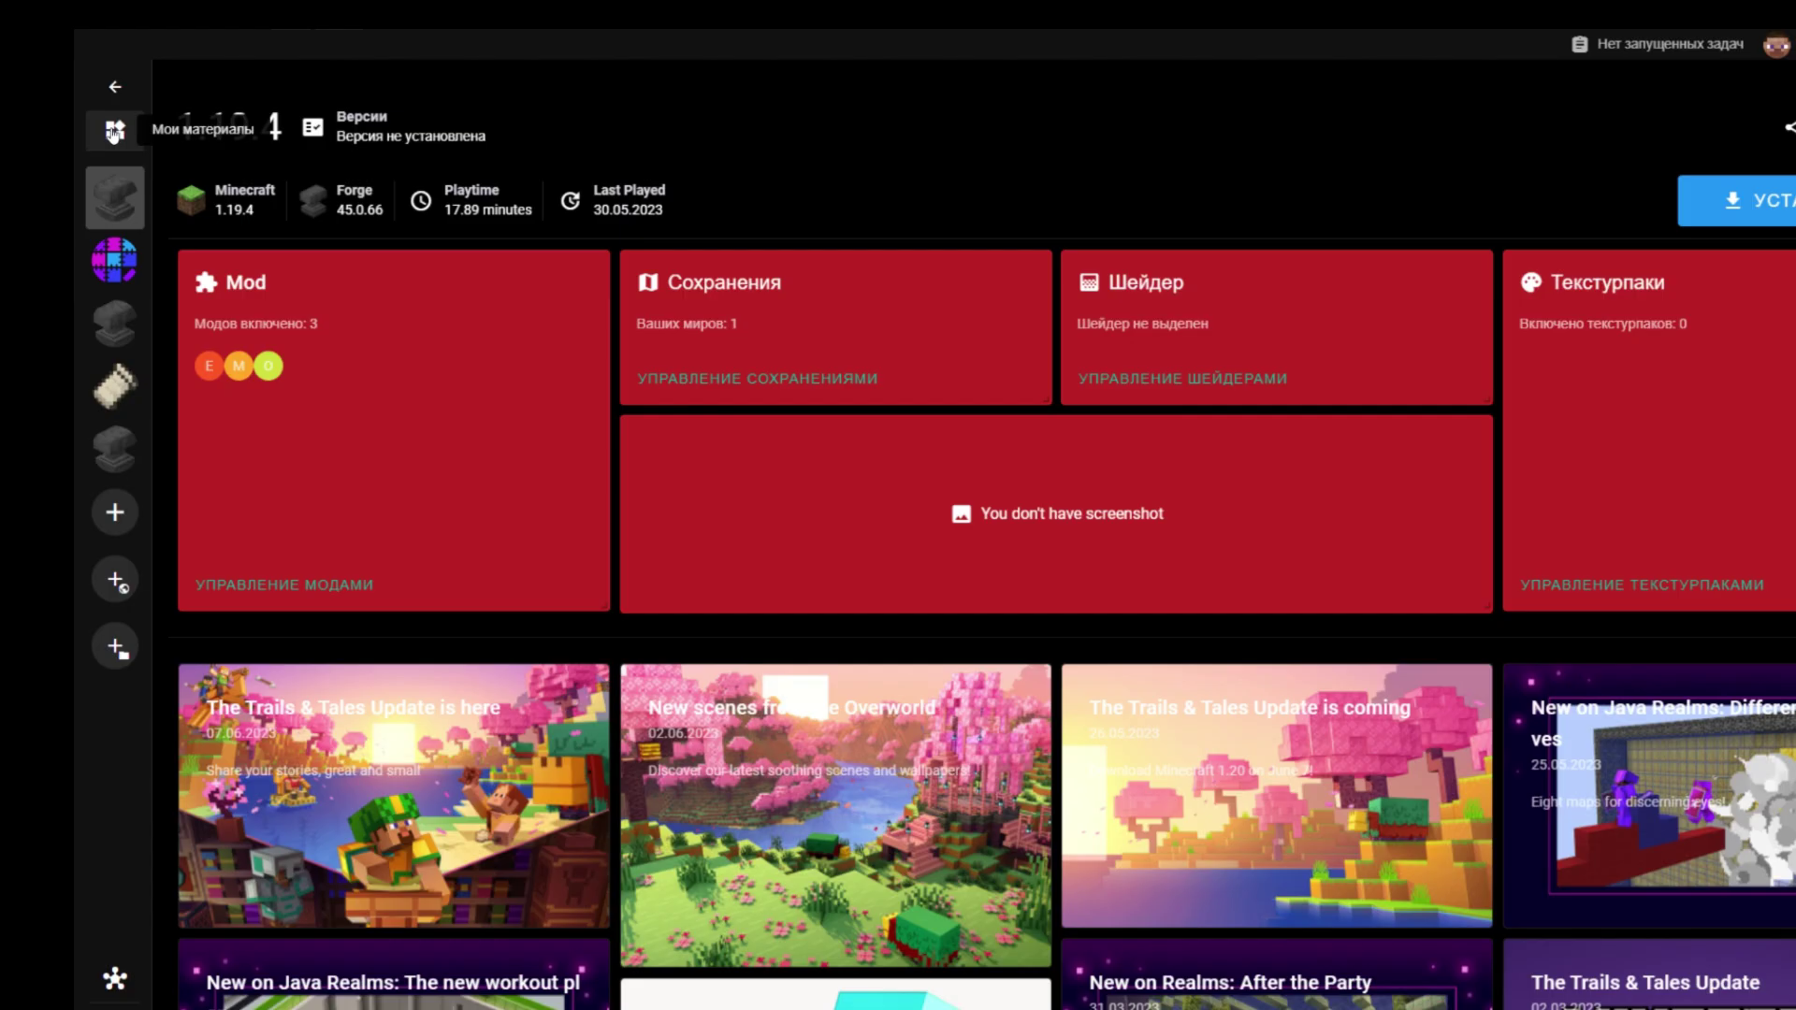
Browse the CurseForge mod catalogue from Мои материалы and look at its content type choices, ending with its window closed
{"action": "left_click", "coordinate": [114, 132]}
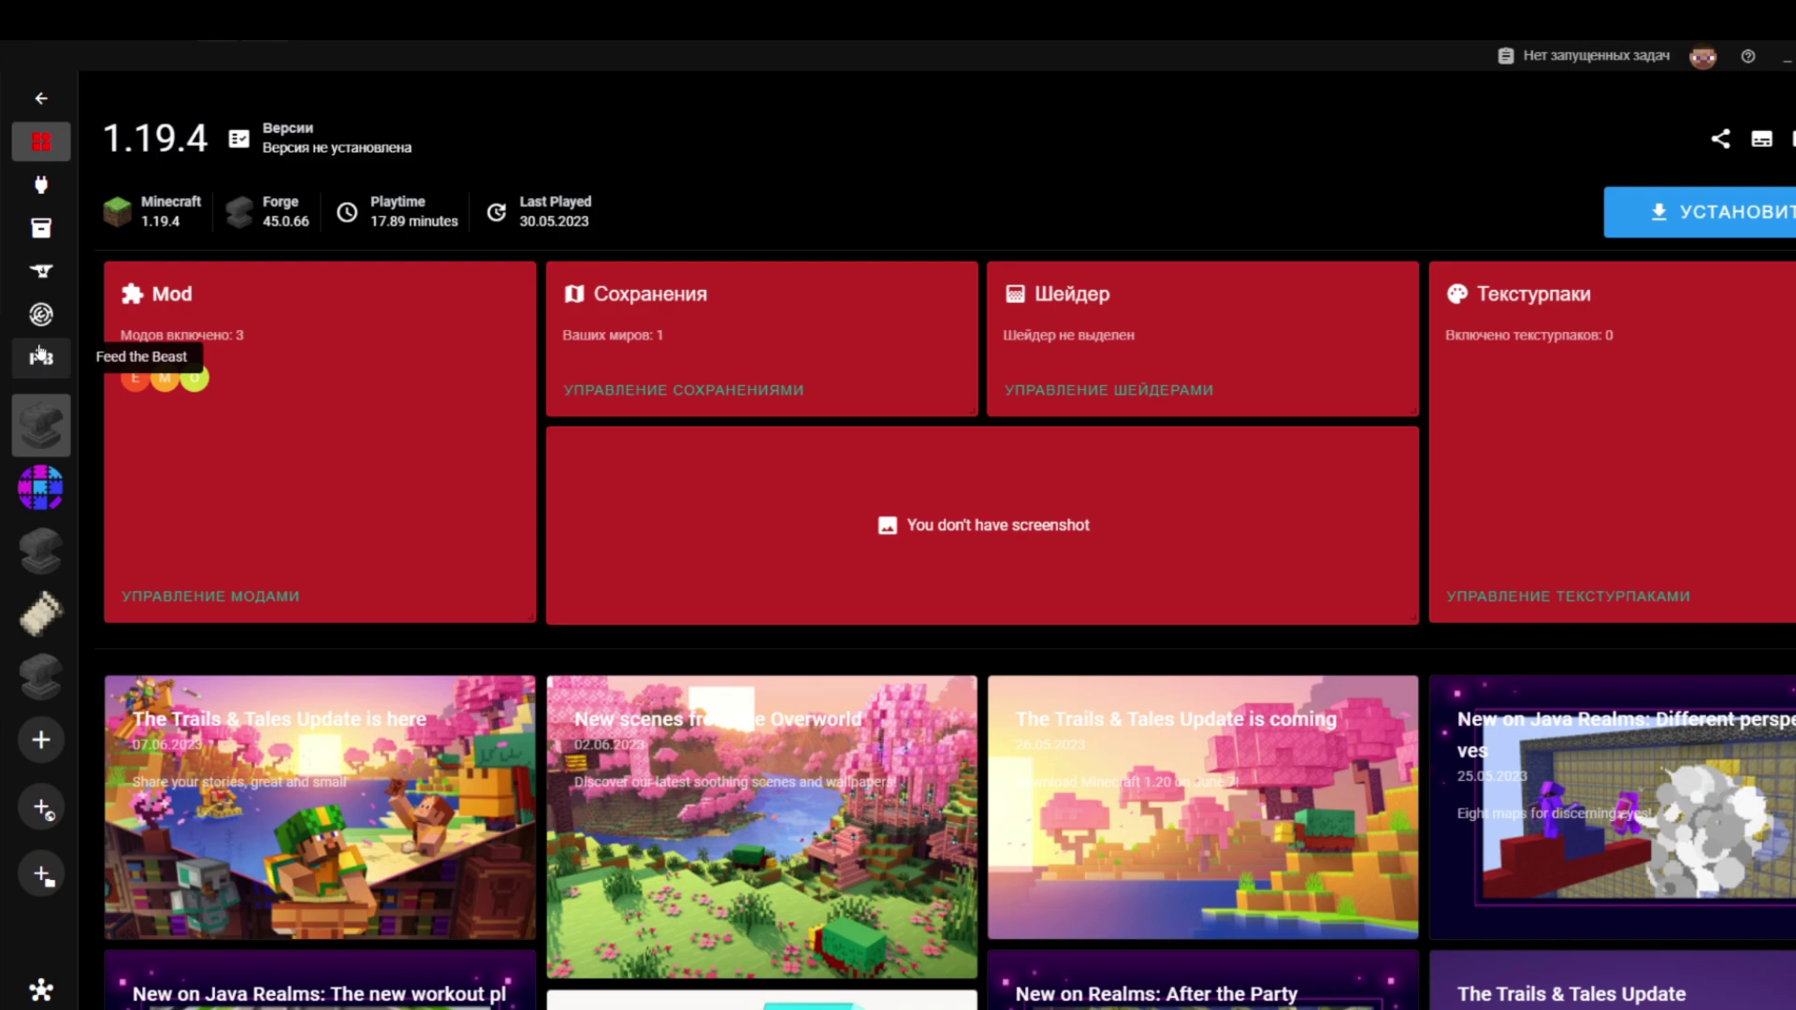
{"action": "left_click", "coordinate": [41, 279]}
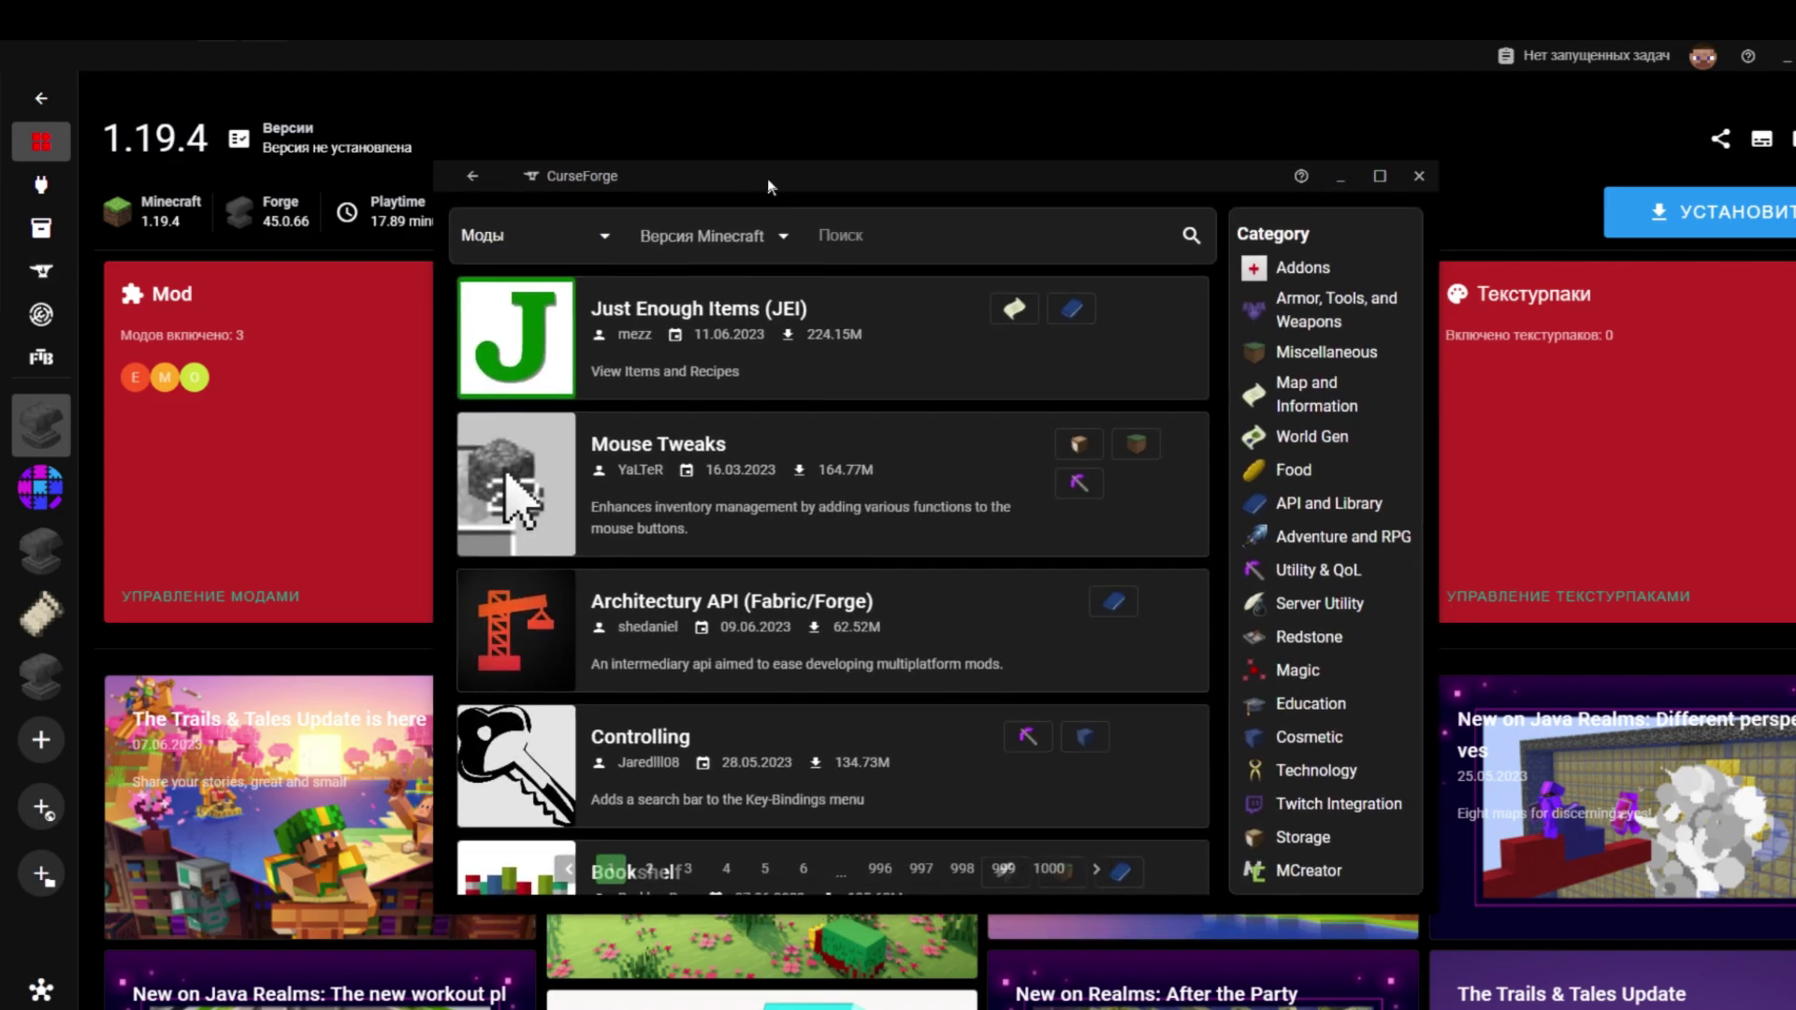
{"action": "scroll", "coordinate": [782, 470], "scroll_direction": "down", "scroll_amount": 8}
{"action": "scroll", "coordinate": [782, 470], "scroll_direction": "down", "scroll_amount": 1}
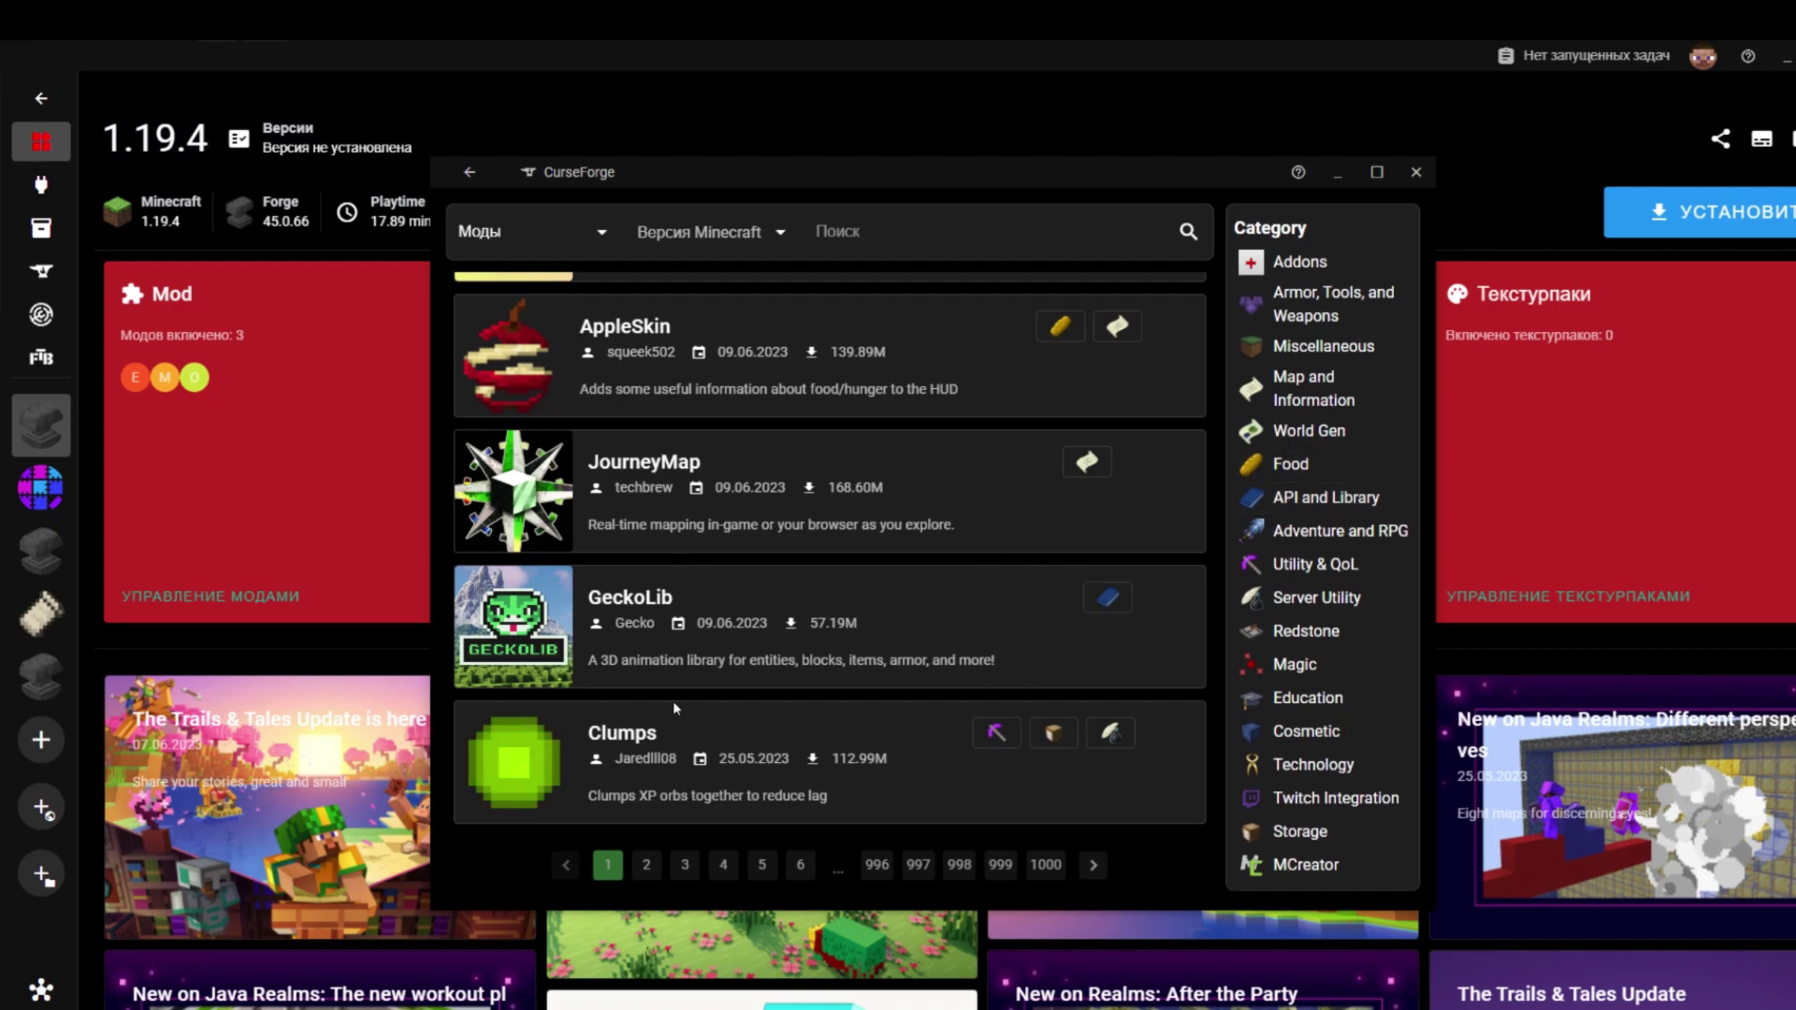
{"action": "scroll", "coordinate": [768, 409], "scroll_direction": "up", "scroll_amount": 5}
{"action": "scroll", "coordinate": [769, 408], "scroll_direction": "up", "scroll_amount": 3}
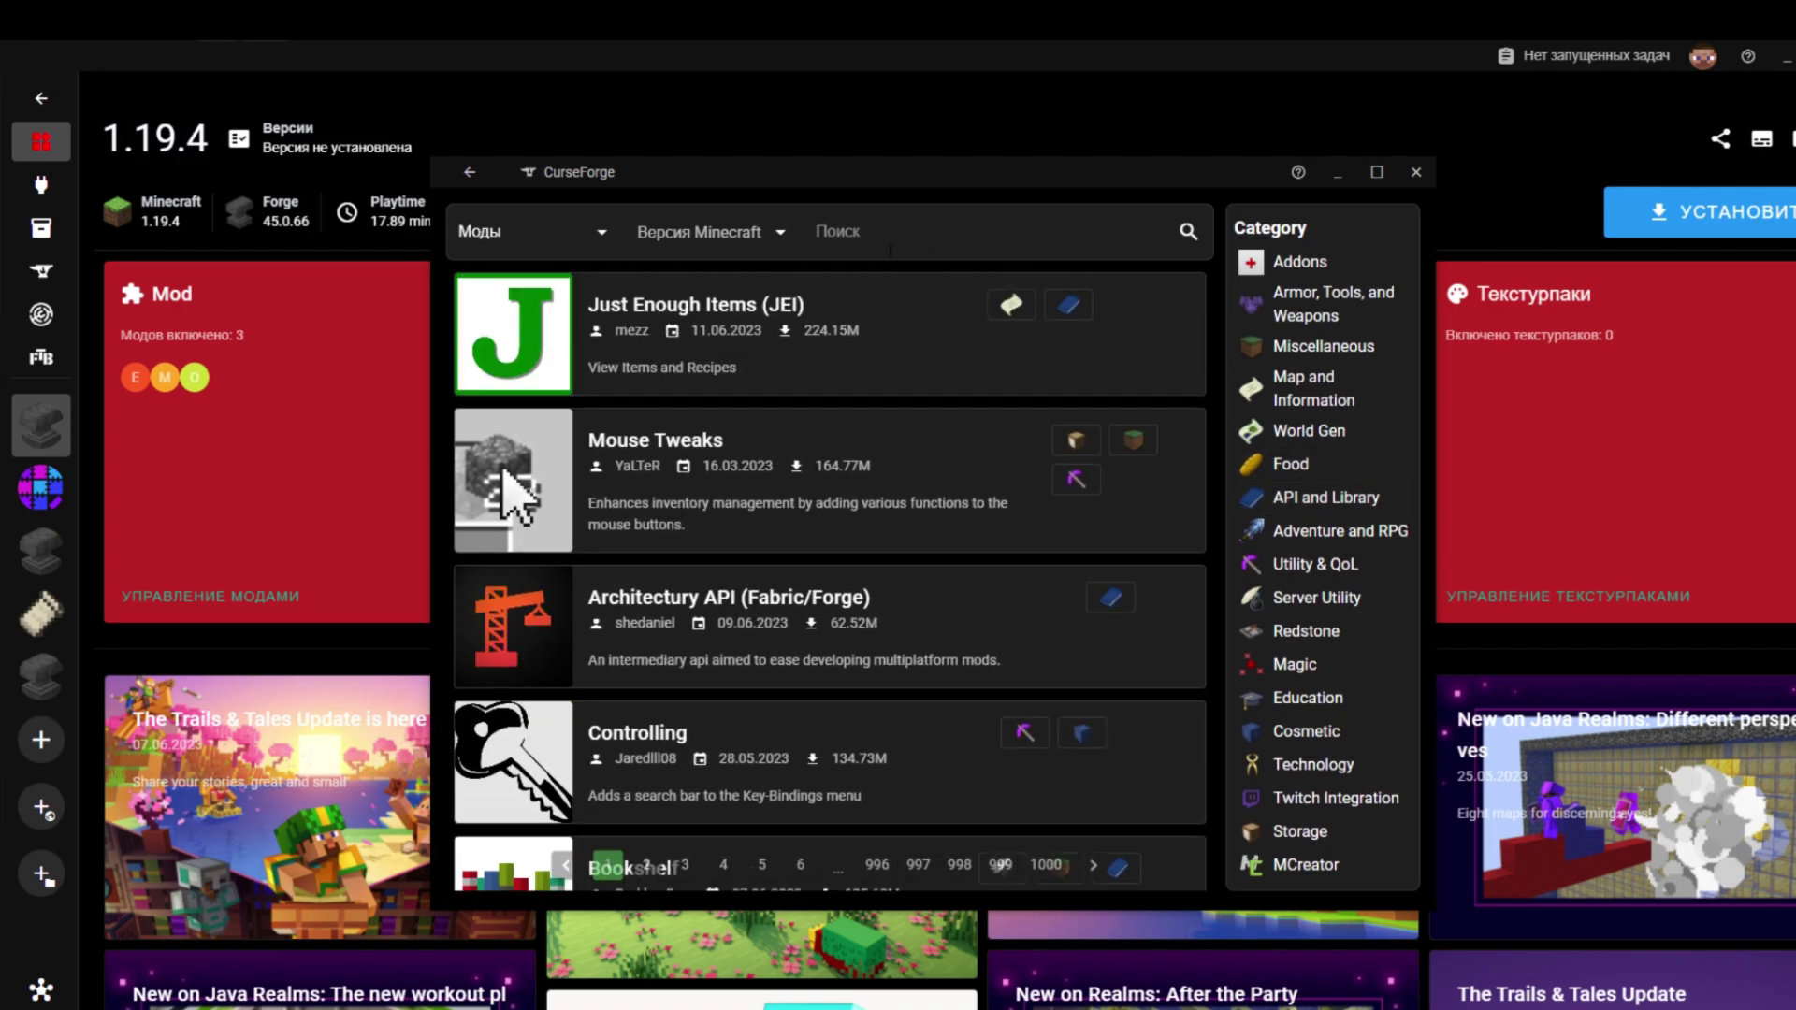
{"action": "left_click", "coordinate": [711, 231]}
{"action": "left_click", "coordinate": [535, 221]}
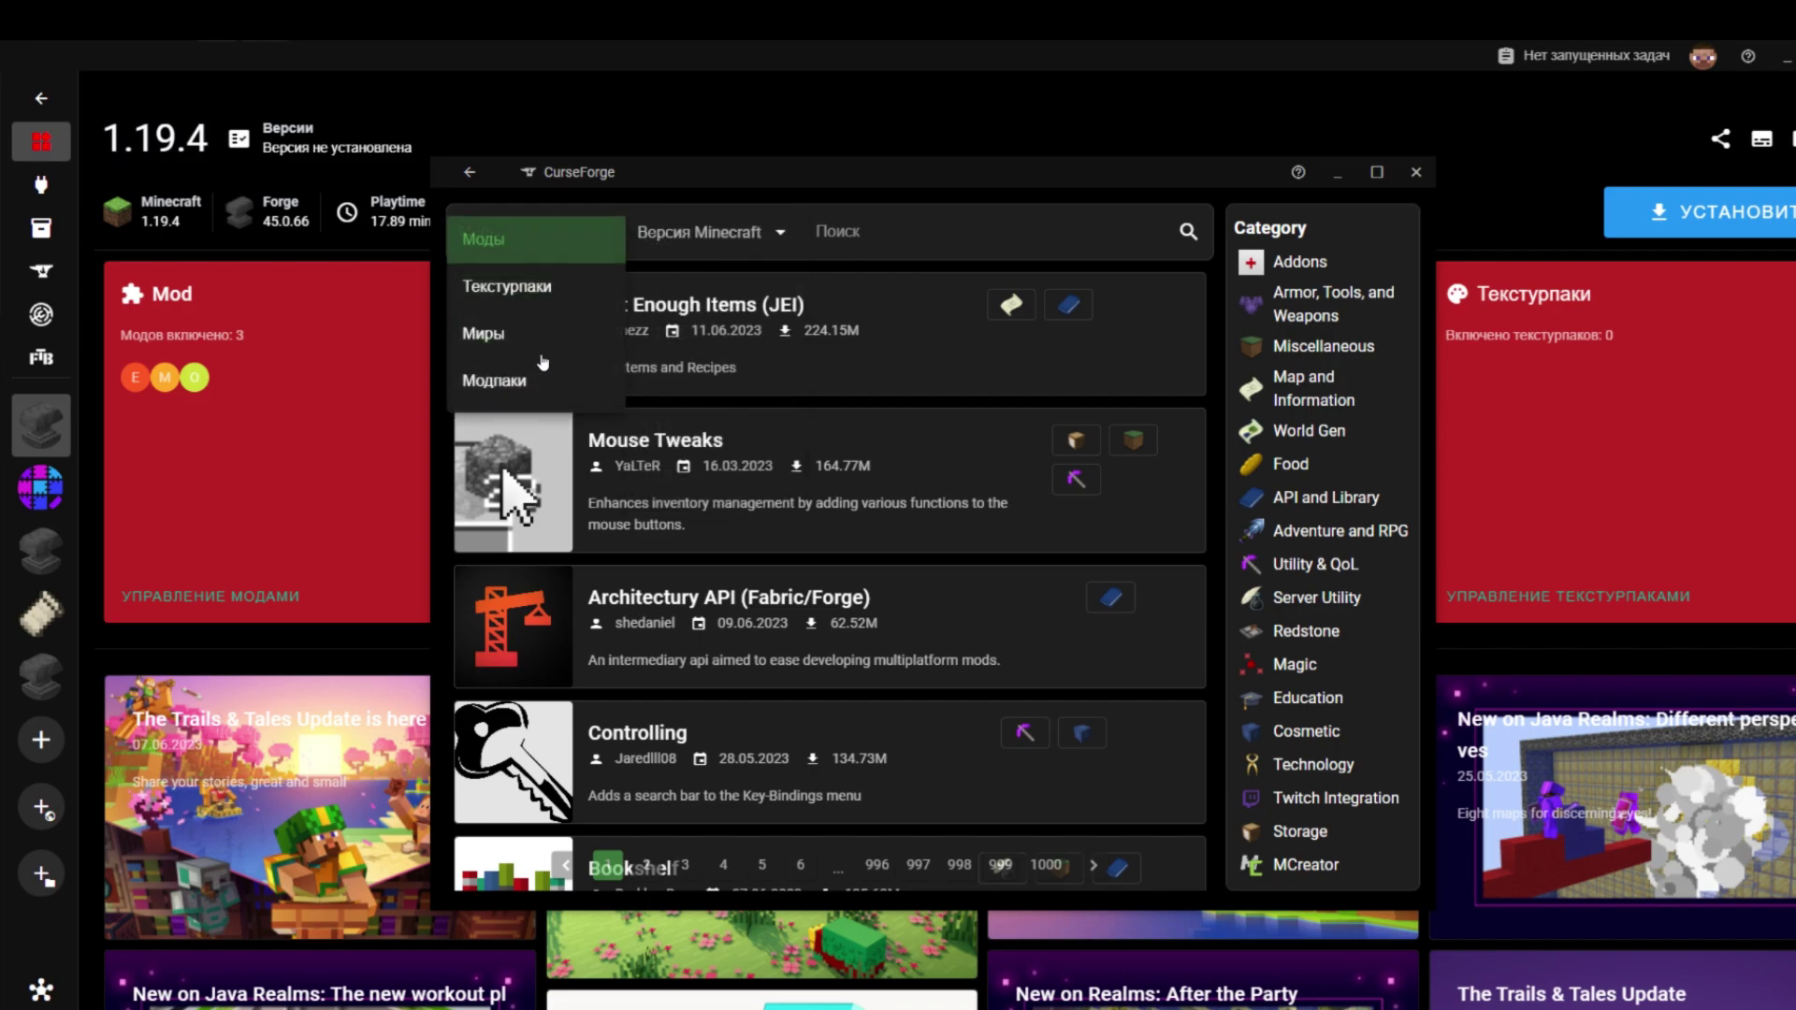
{"action": "left_click", "coordinate": [1416, 172]}
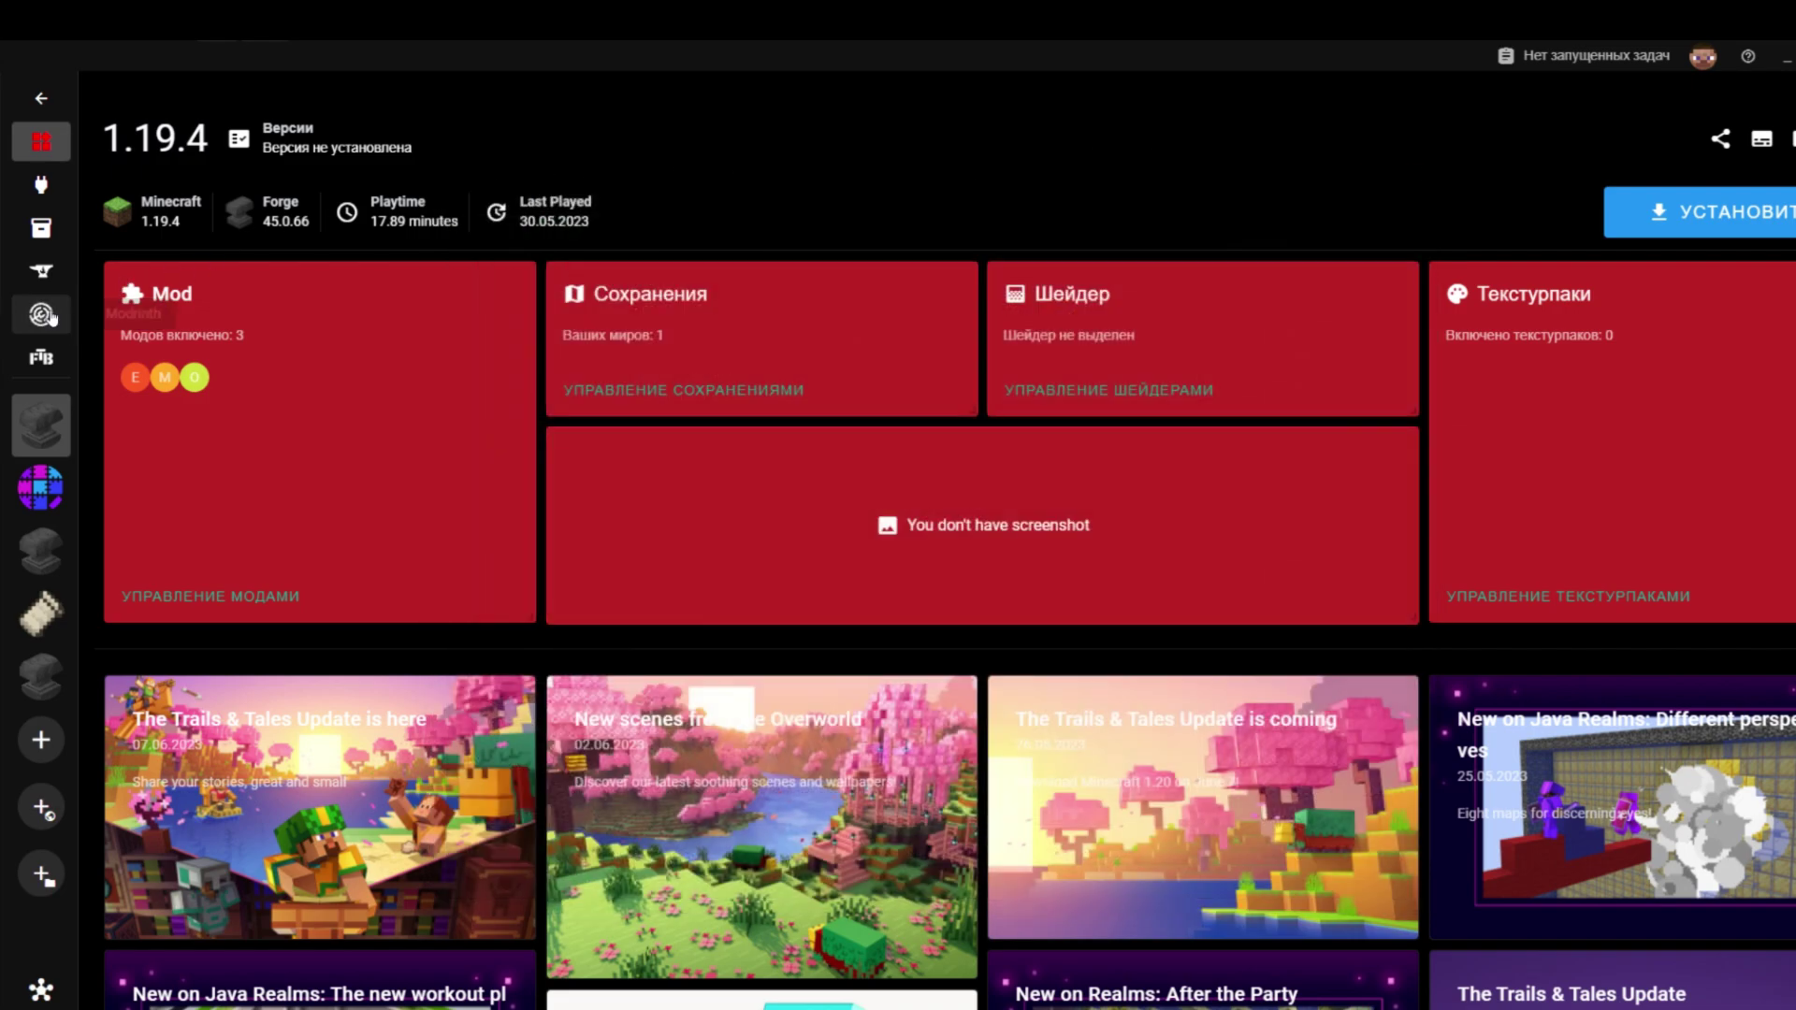
Browse the Modrinth mod catalogue and the FeedTheBeast modpack list
{"action": "left_click", "coordinate": [41, 314]}
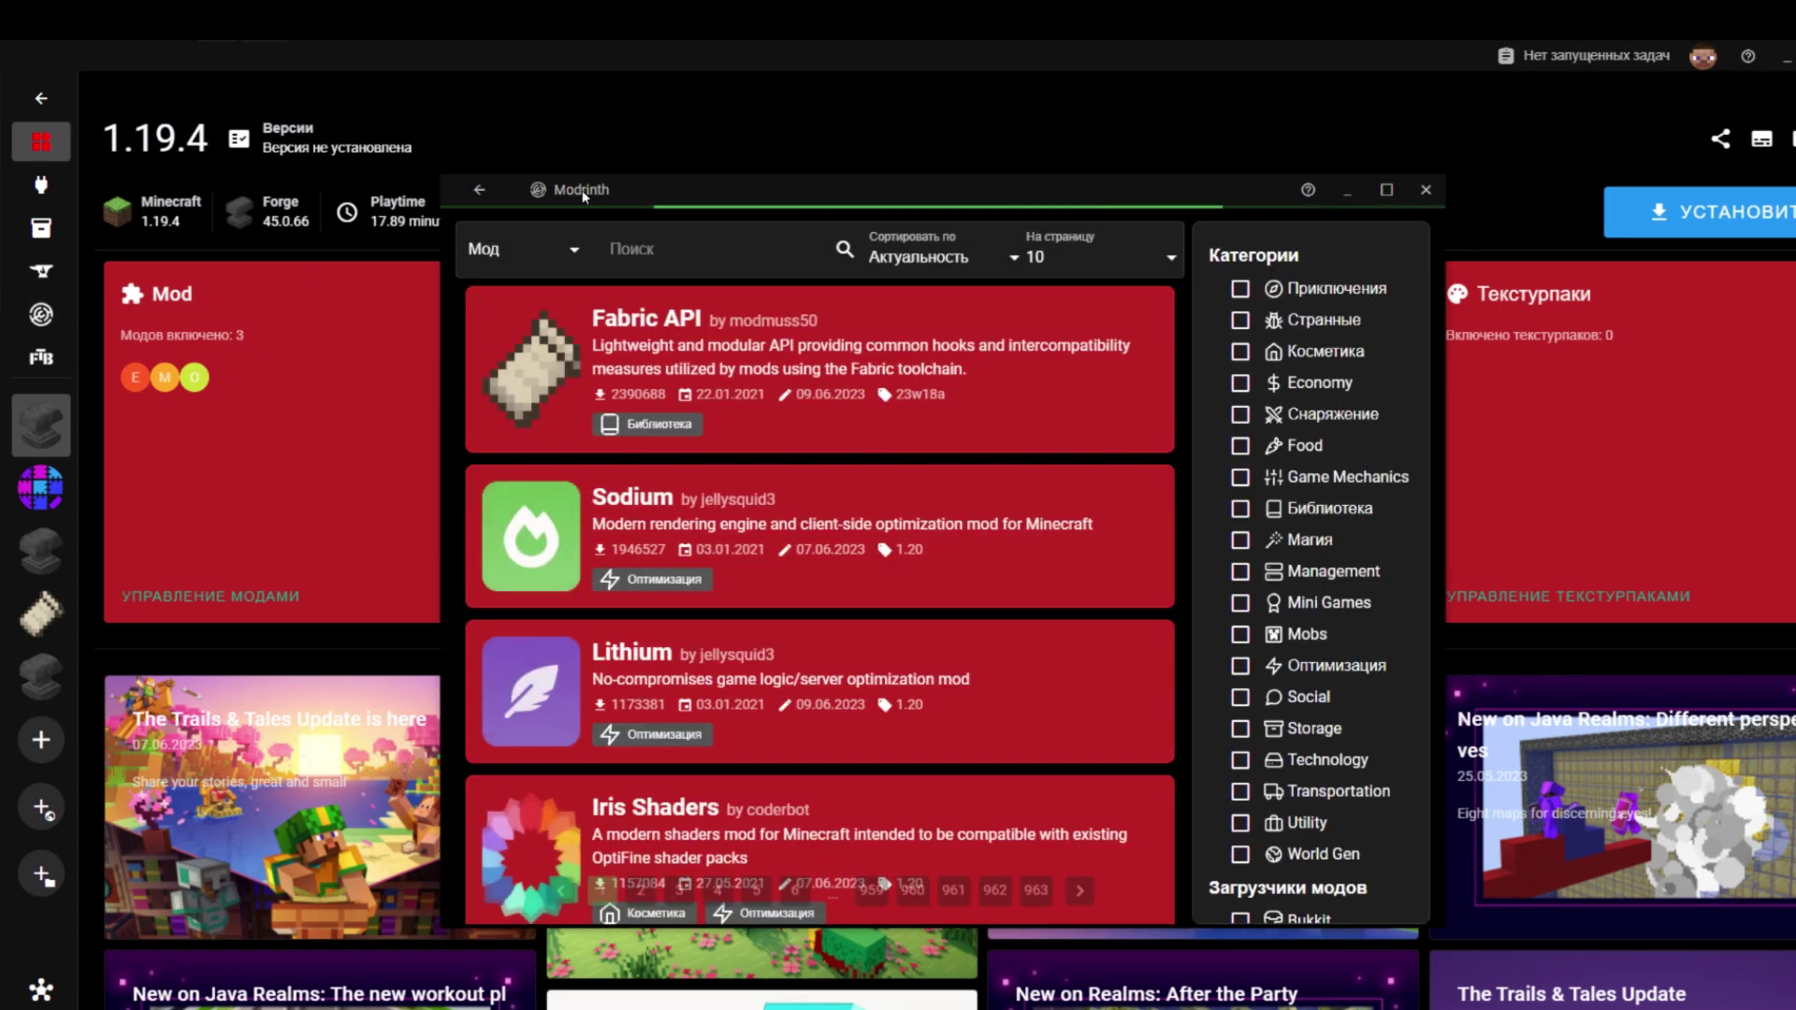
{"action": "left_click_drag", "start_coordinate": [587, 183], "coordinate": [587, 158]}
{"action": "scroll", "coordinate": [885, 445], "scroll_direction": "down", "scroll_amount": 3}
{"action": "scroll", "coordinate": [885, 445], "scroll_direction": "down", "scroll_amount": 7}
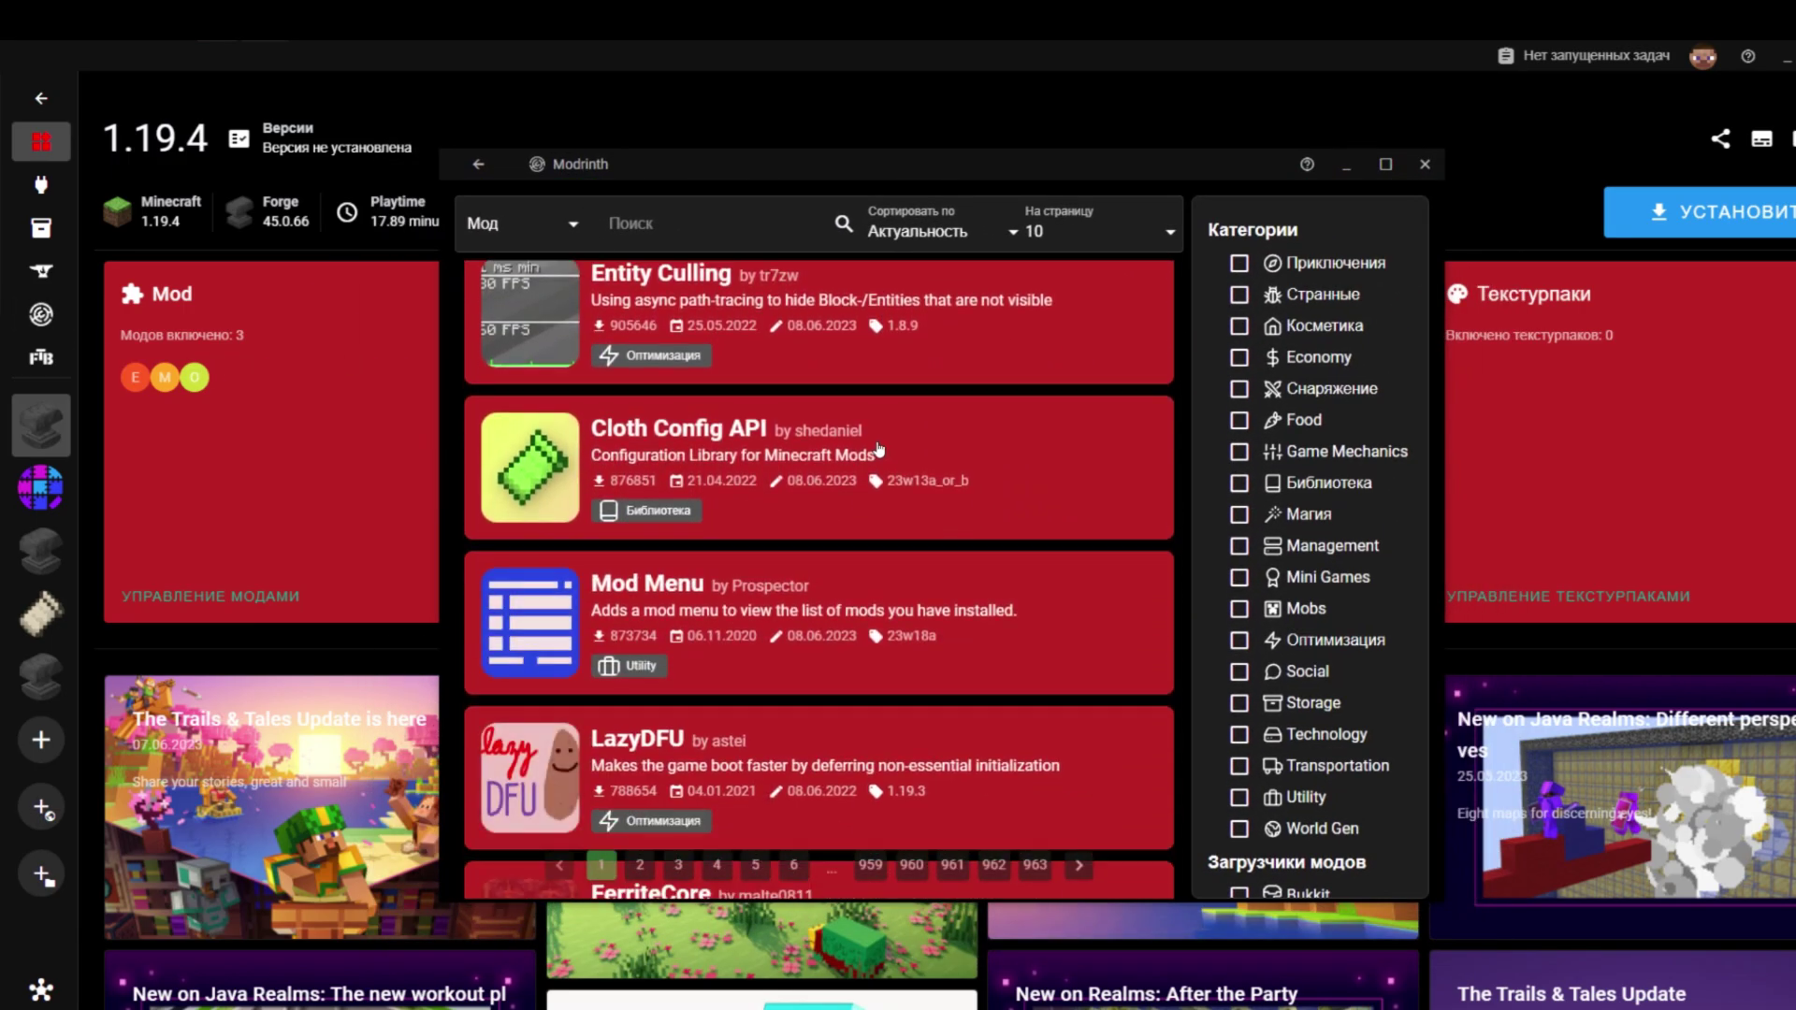
{"action": "scroll", "coordinate": [709, 324], "scroll_direction": "up", "scroll_amount": 10}
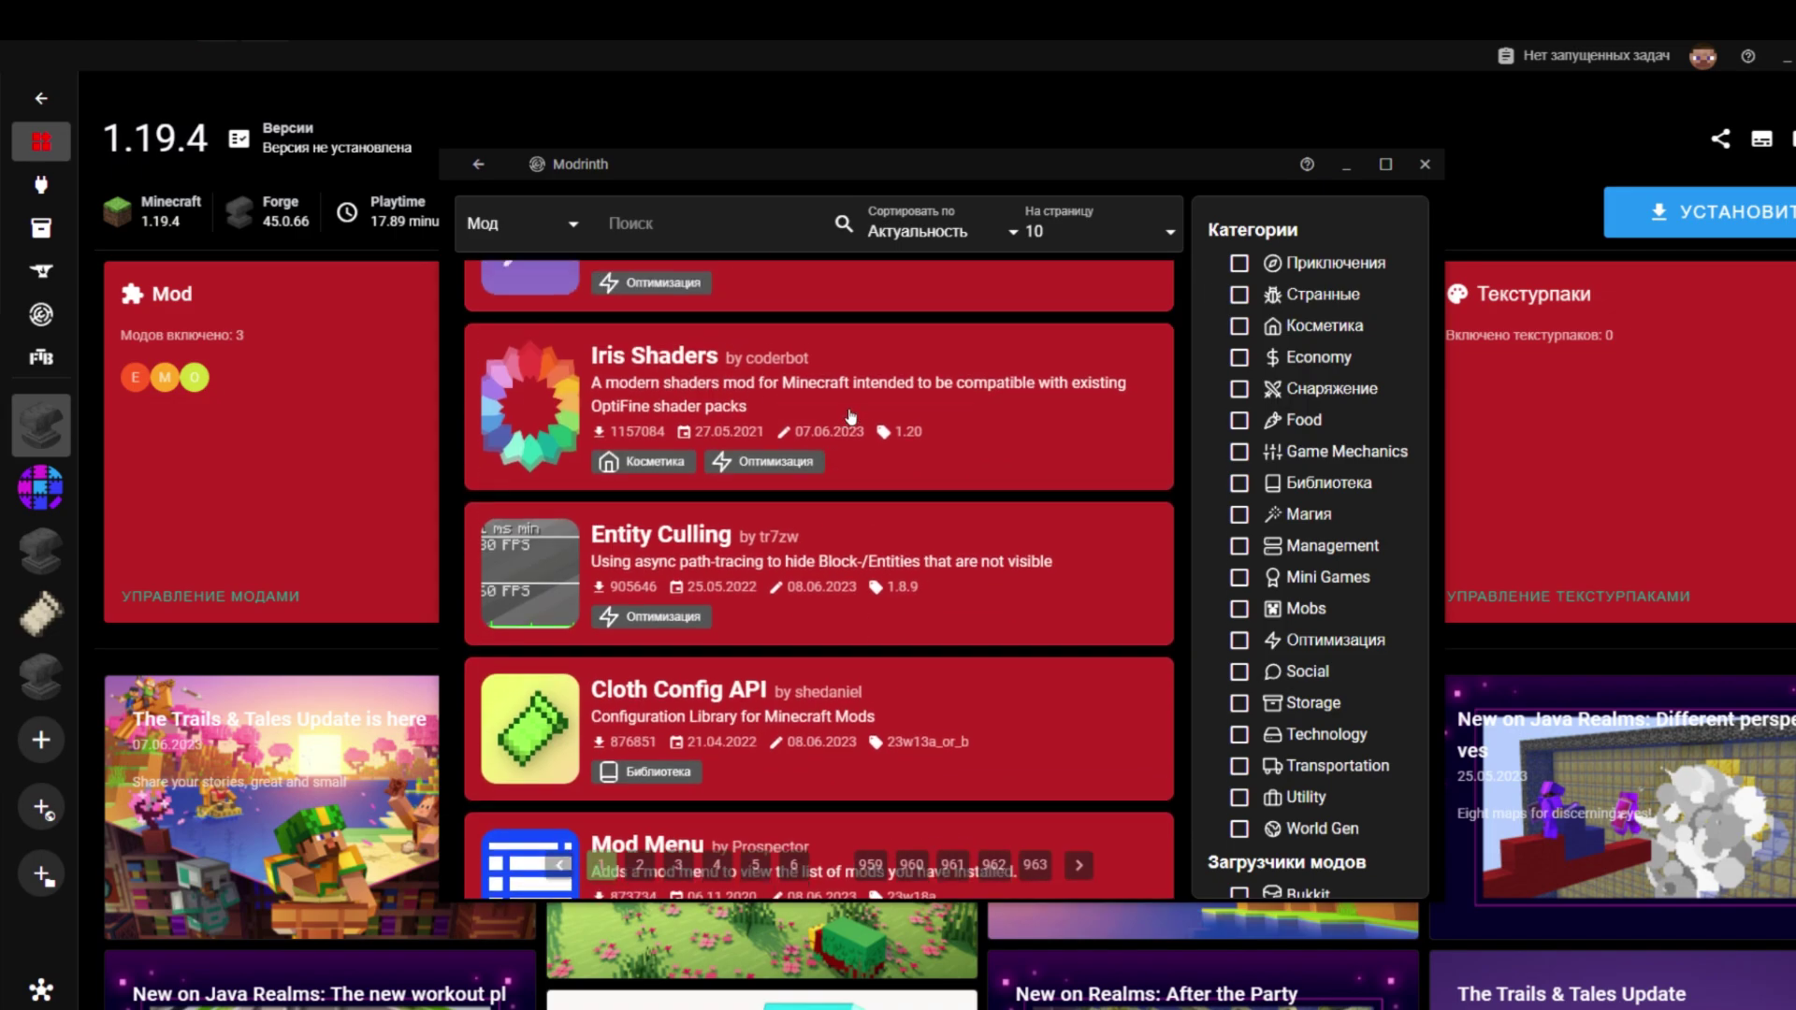
{"action": "scroll", "coordinate": [1296, 447], "scroll_direction": "down", "scroll_amount": 8}
{"action": "scroll", "coordinate": [1296, 447], "scroll_direction": "down", "scroll_amount": 1}
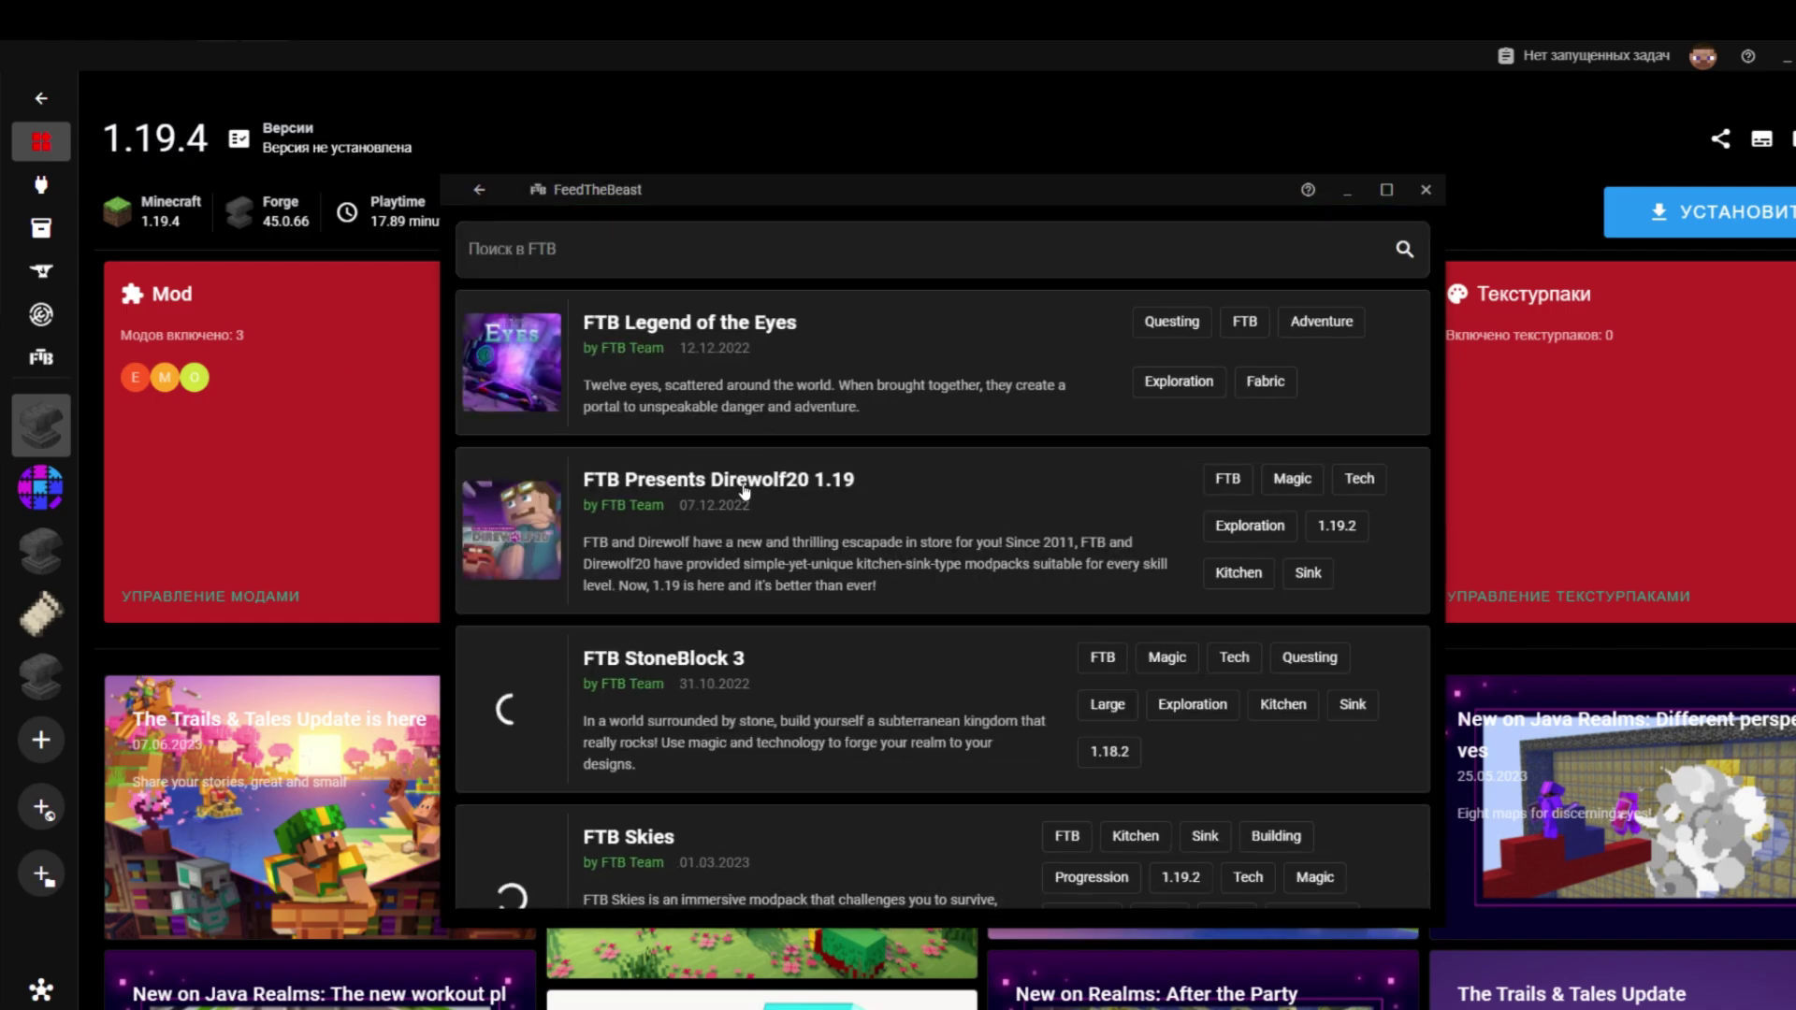
{"action": "scroll", "coordinate": [743, 491], "scroll_direction": "down", "scroll_amount": 2}
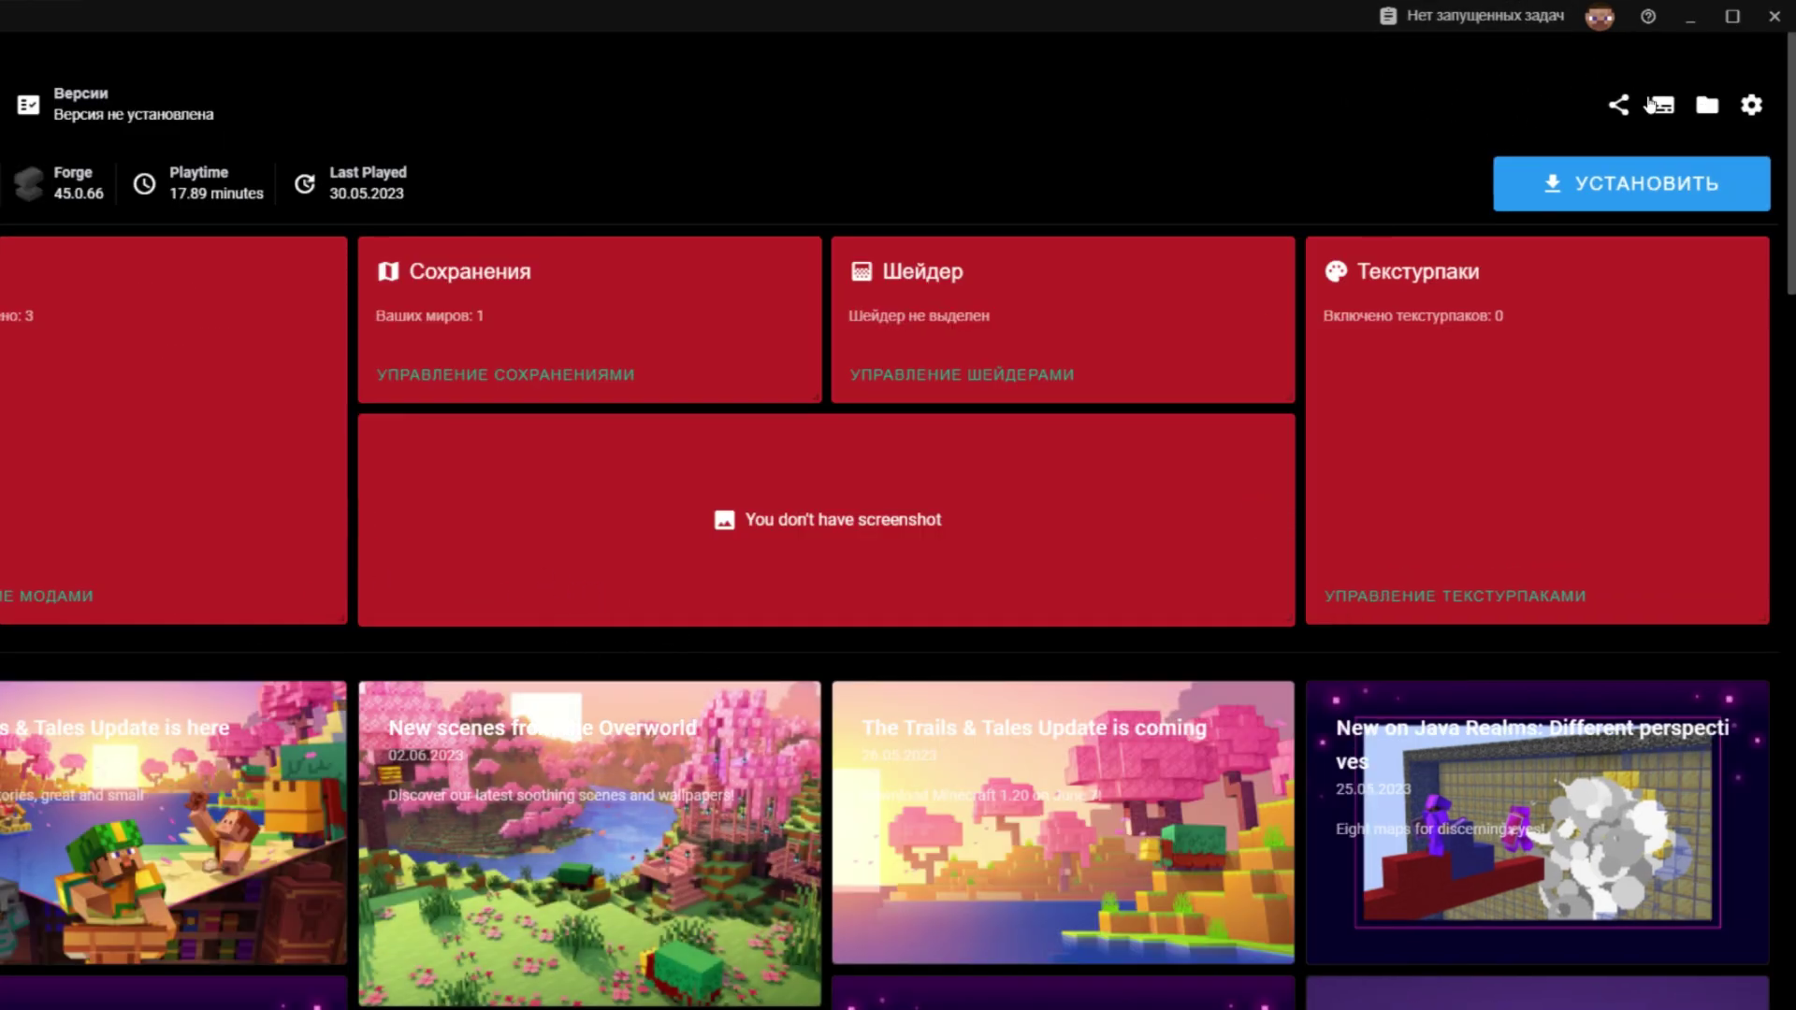
Open the account overview and examine the authorization status of the current account
{"action": "left_click", "coordinate": [1597, 19]}
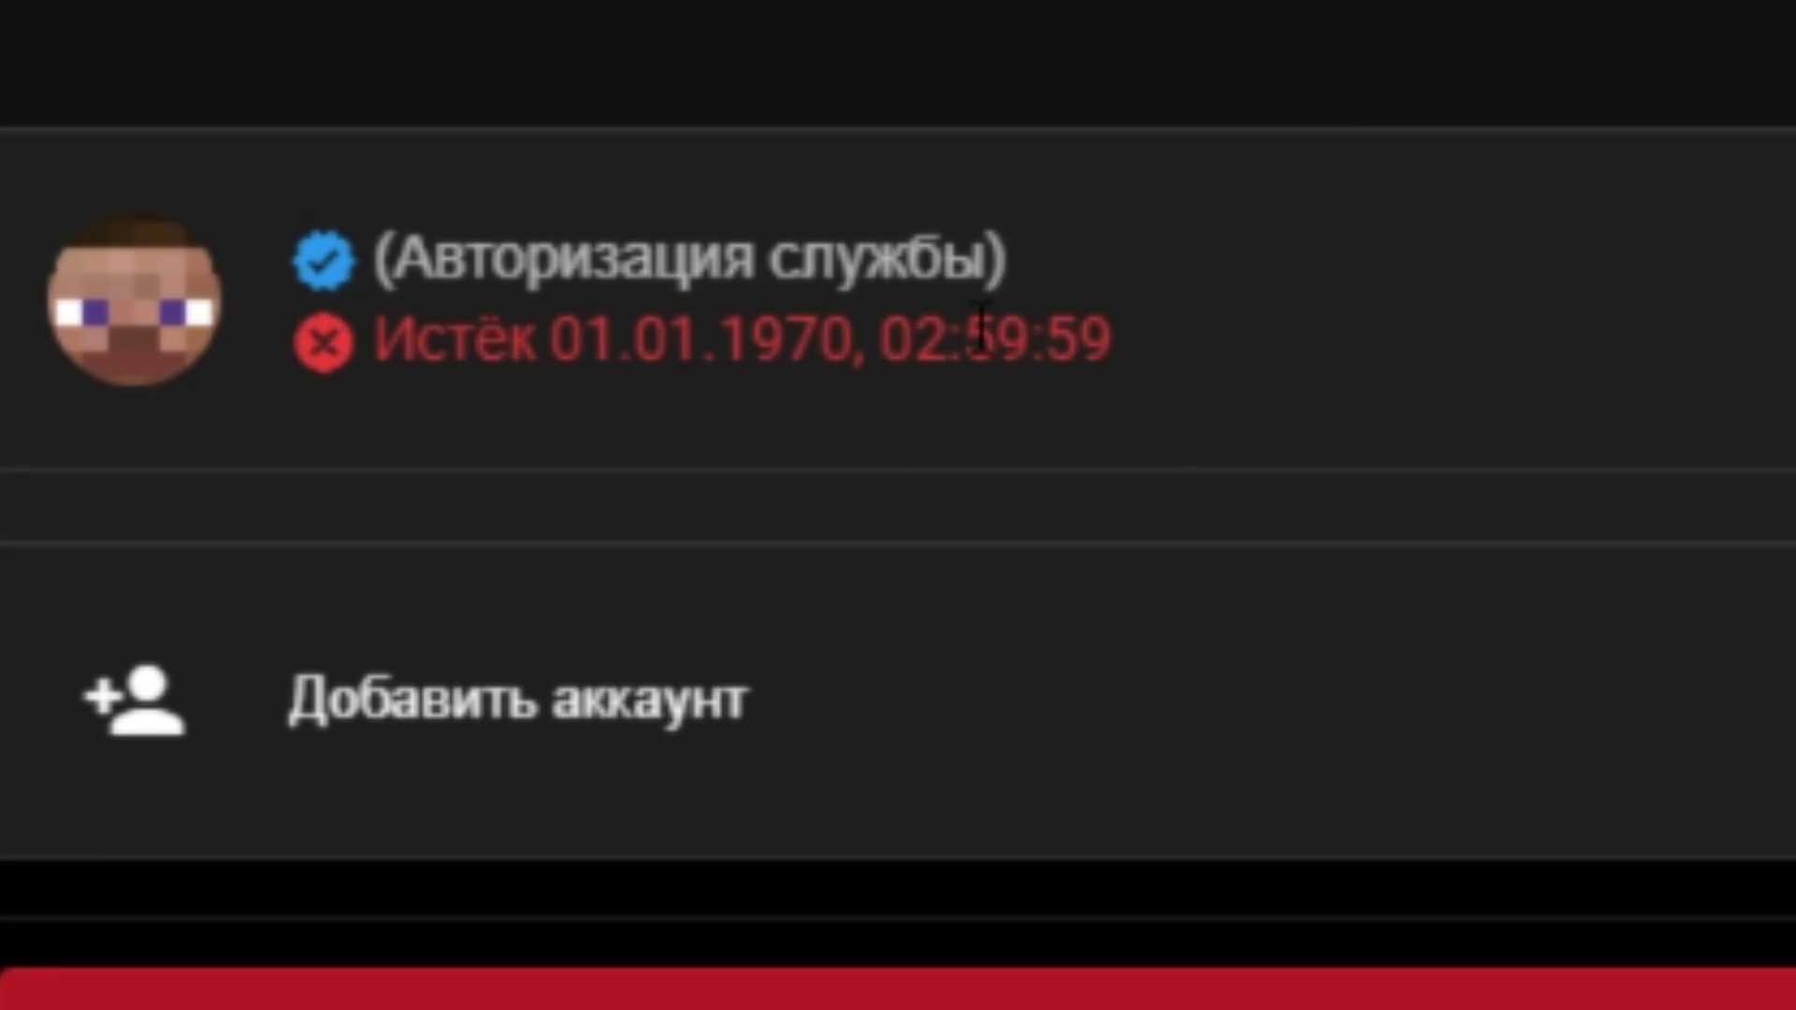
{"action": "left_click_drag", "start_coordinate": [1104, 82], "coordinate": [906, 79]}
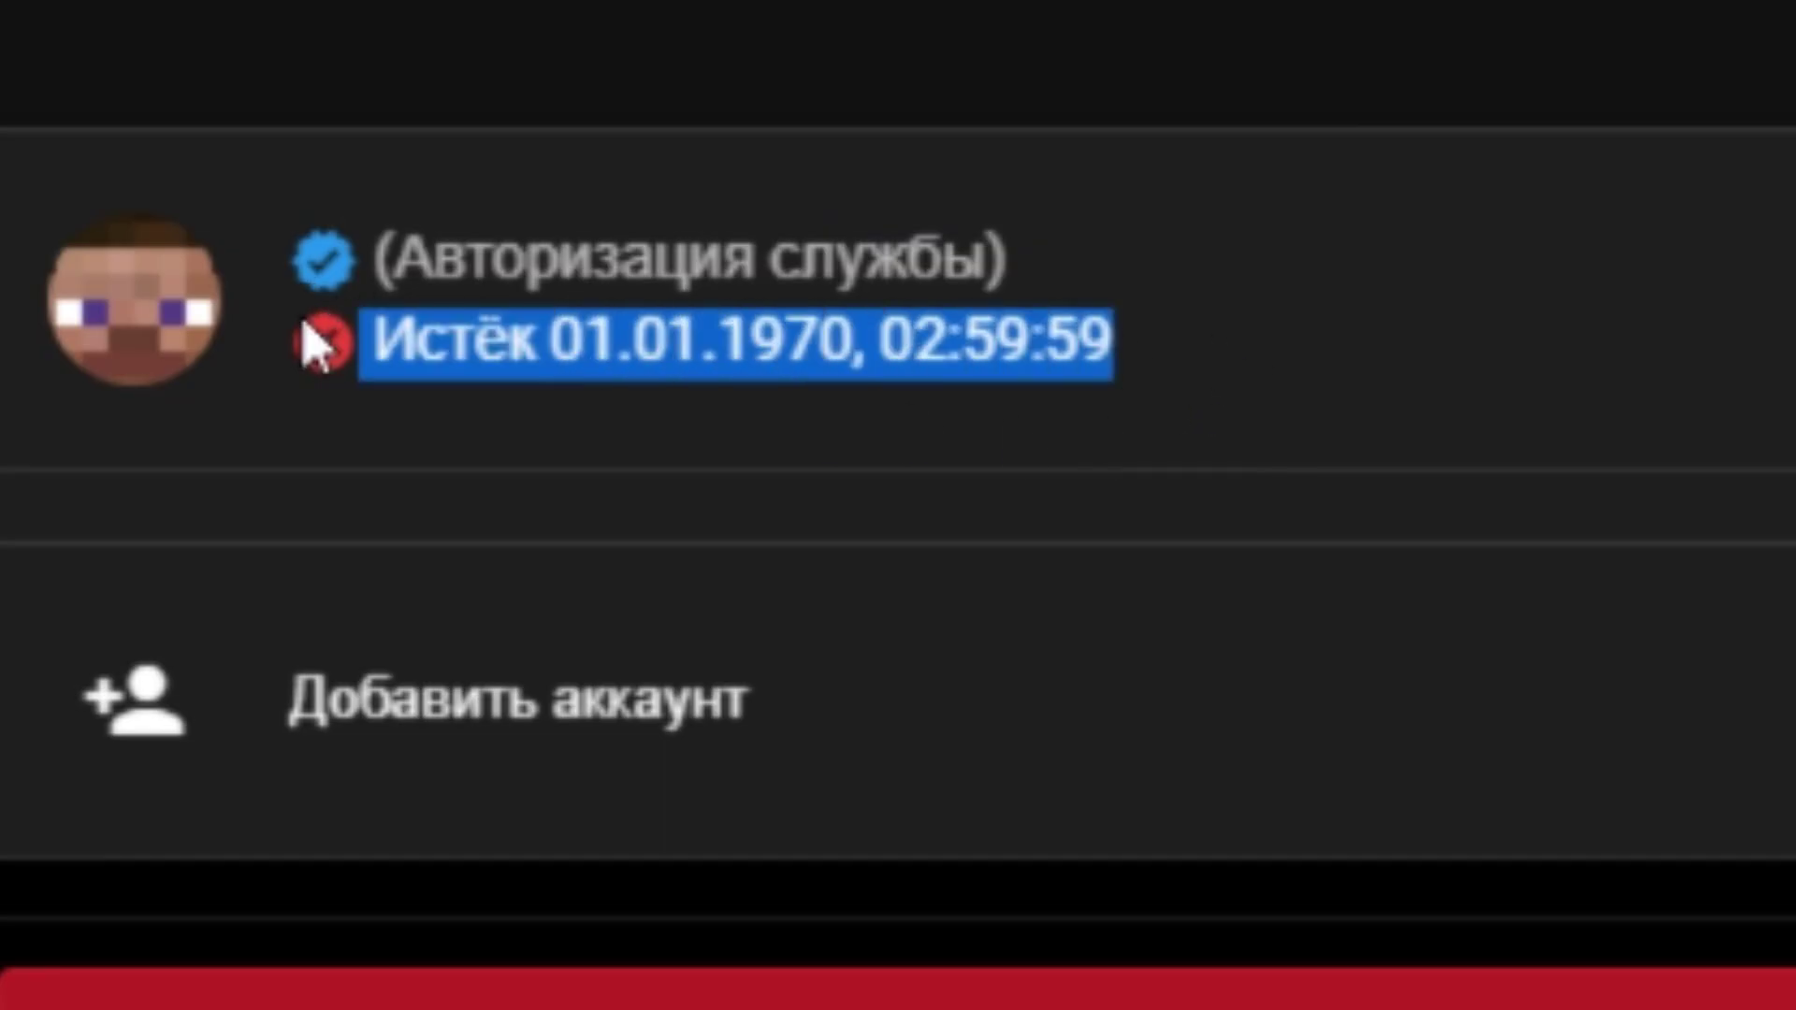
{"action": "left_click", "coordinate": [818, 339]}
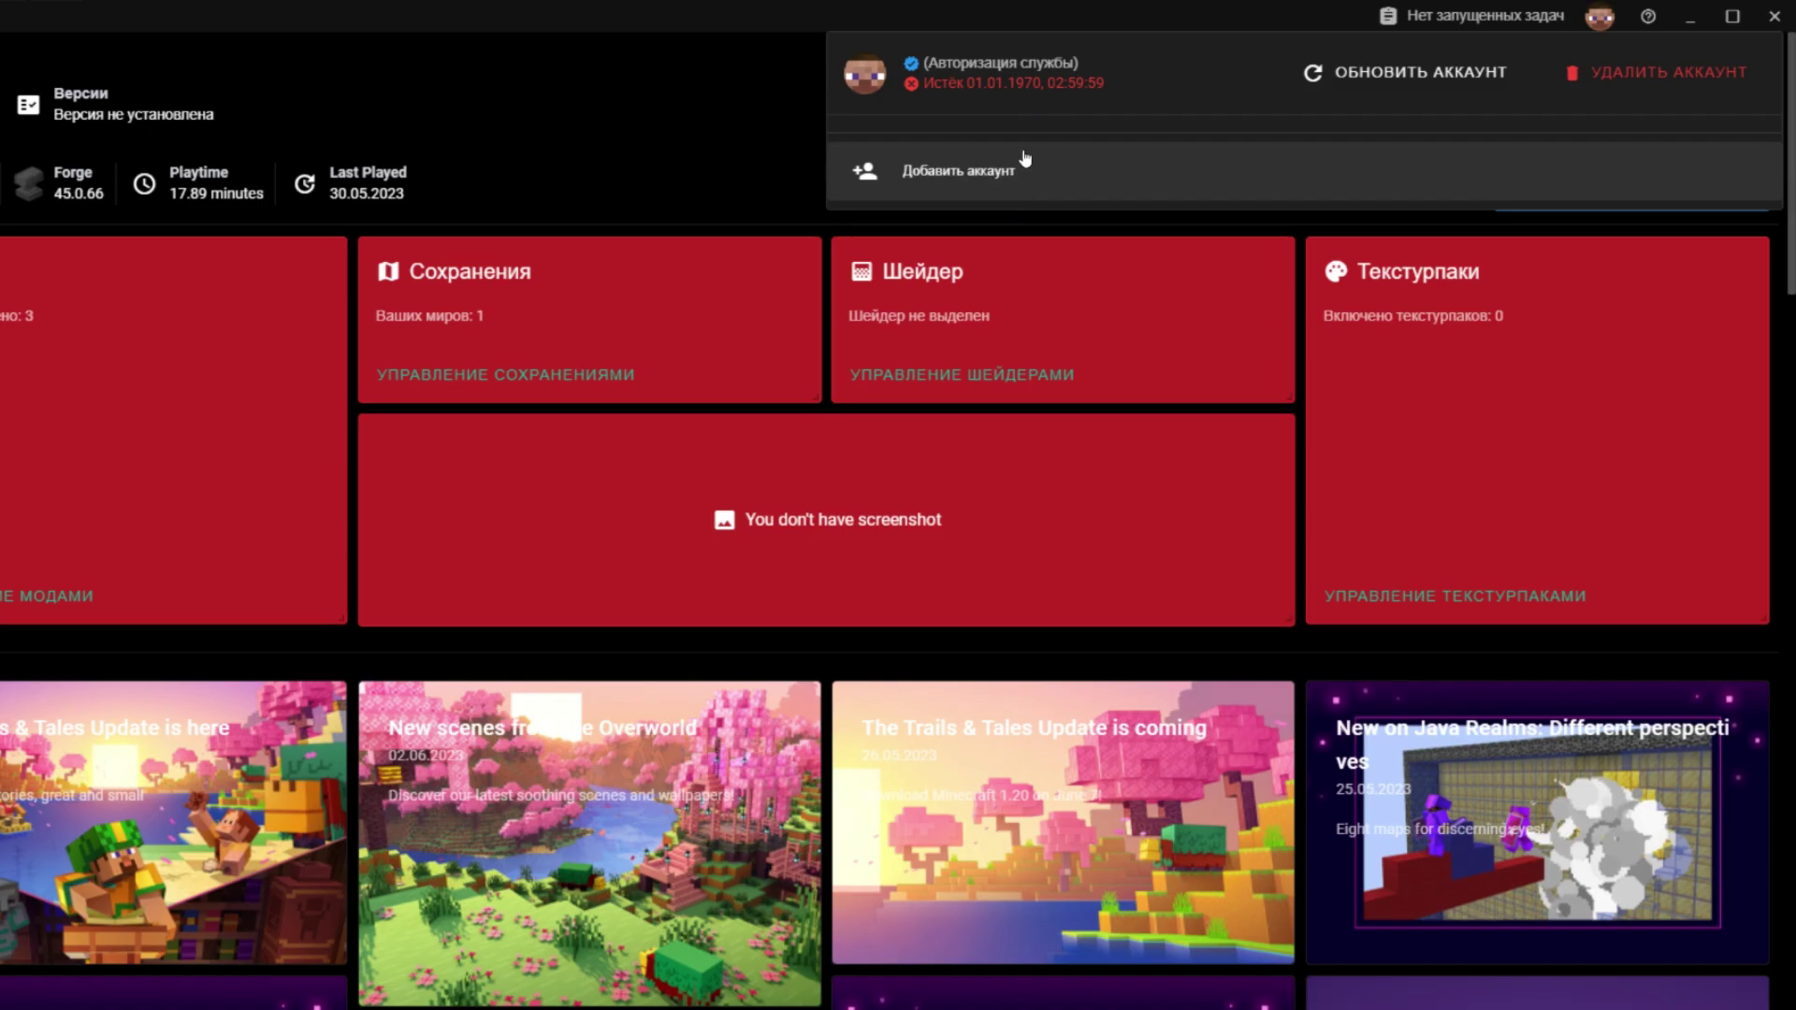
Open the form for adding an account and show its authentication service choices
{"action": "left_click", "coordinate": [1025, 158]}
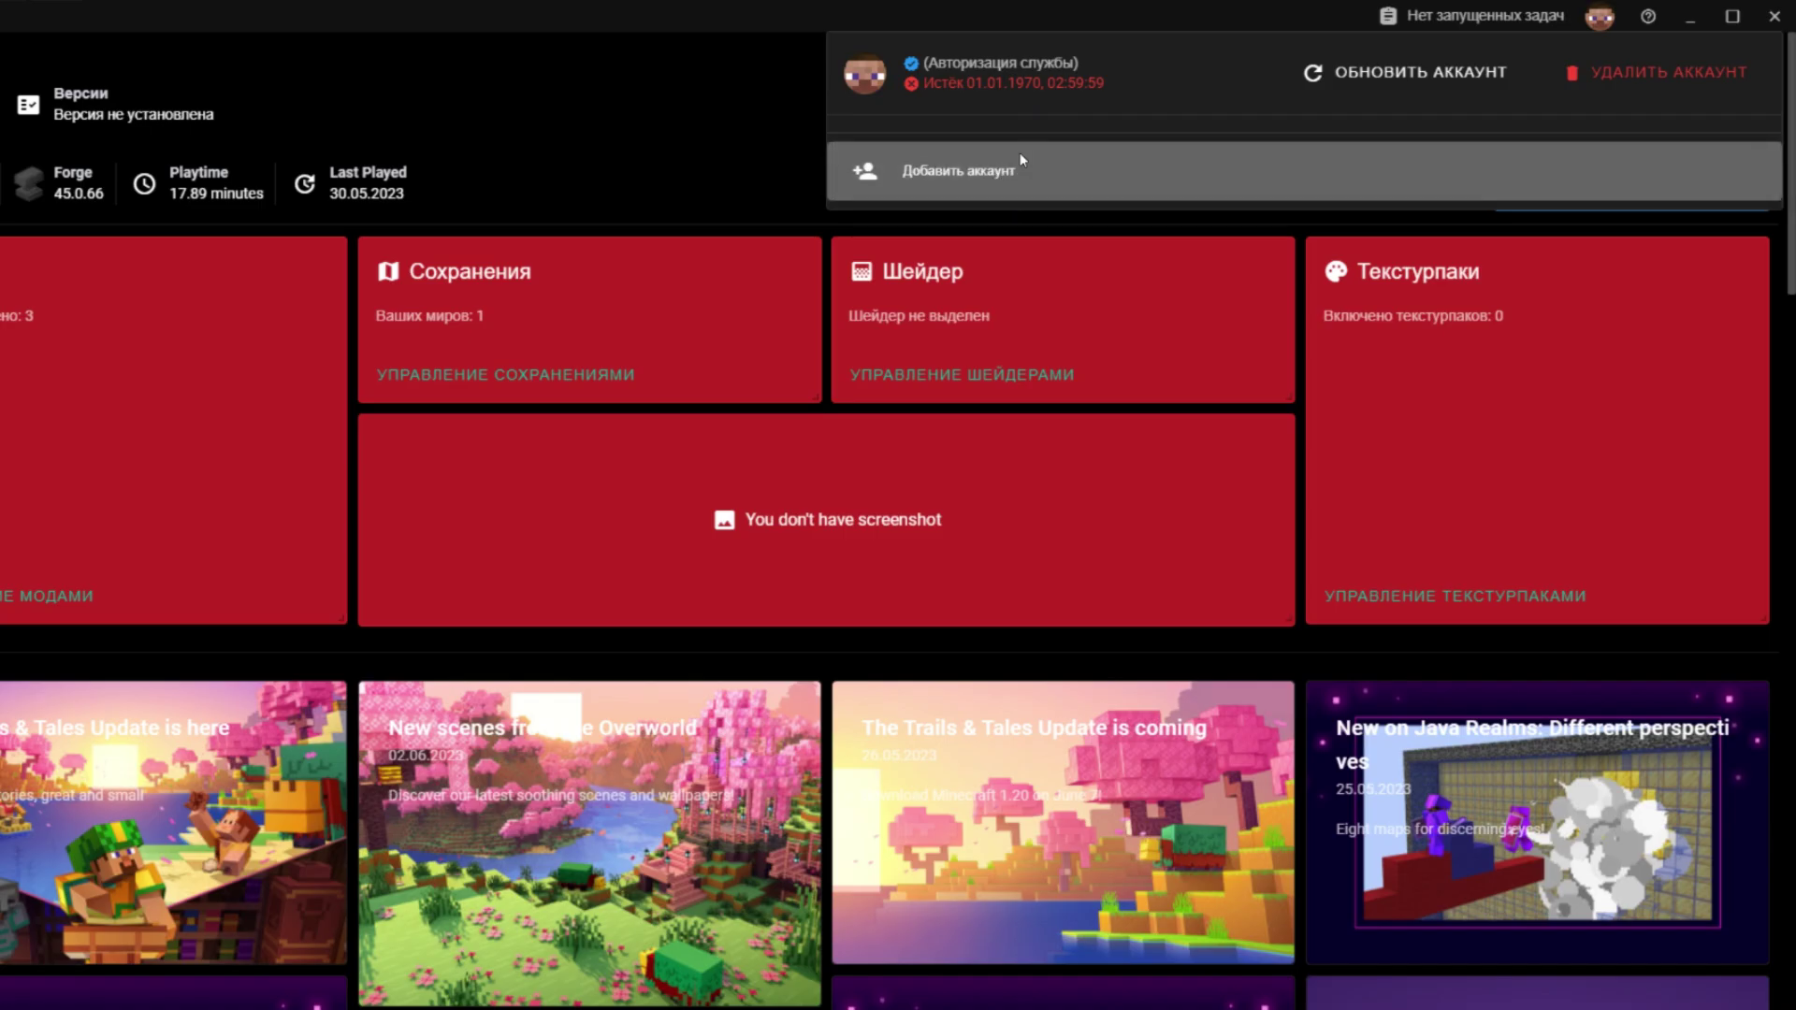
{"action": "left_click", "coordinate": [701, 404]}
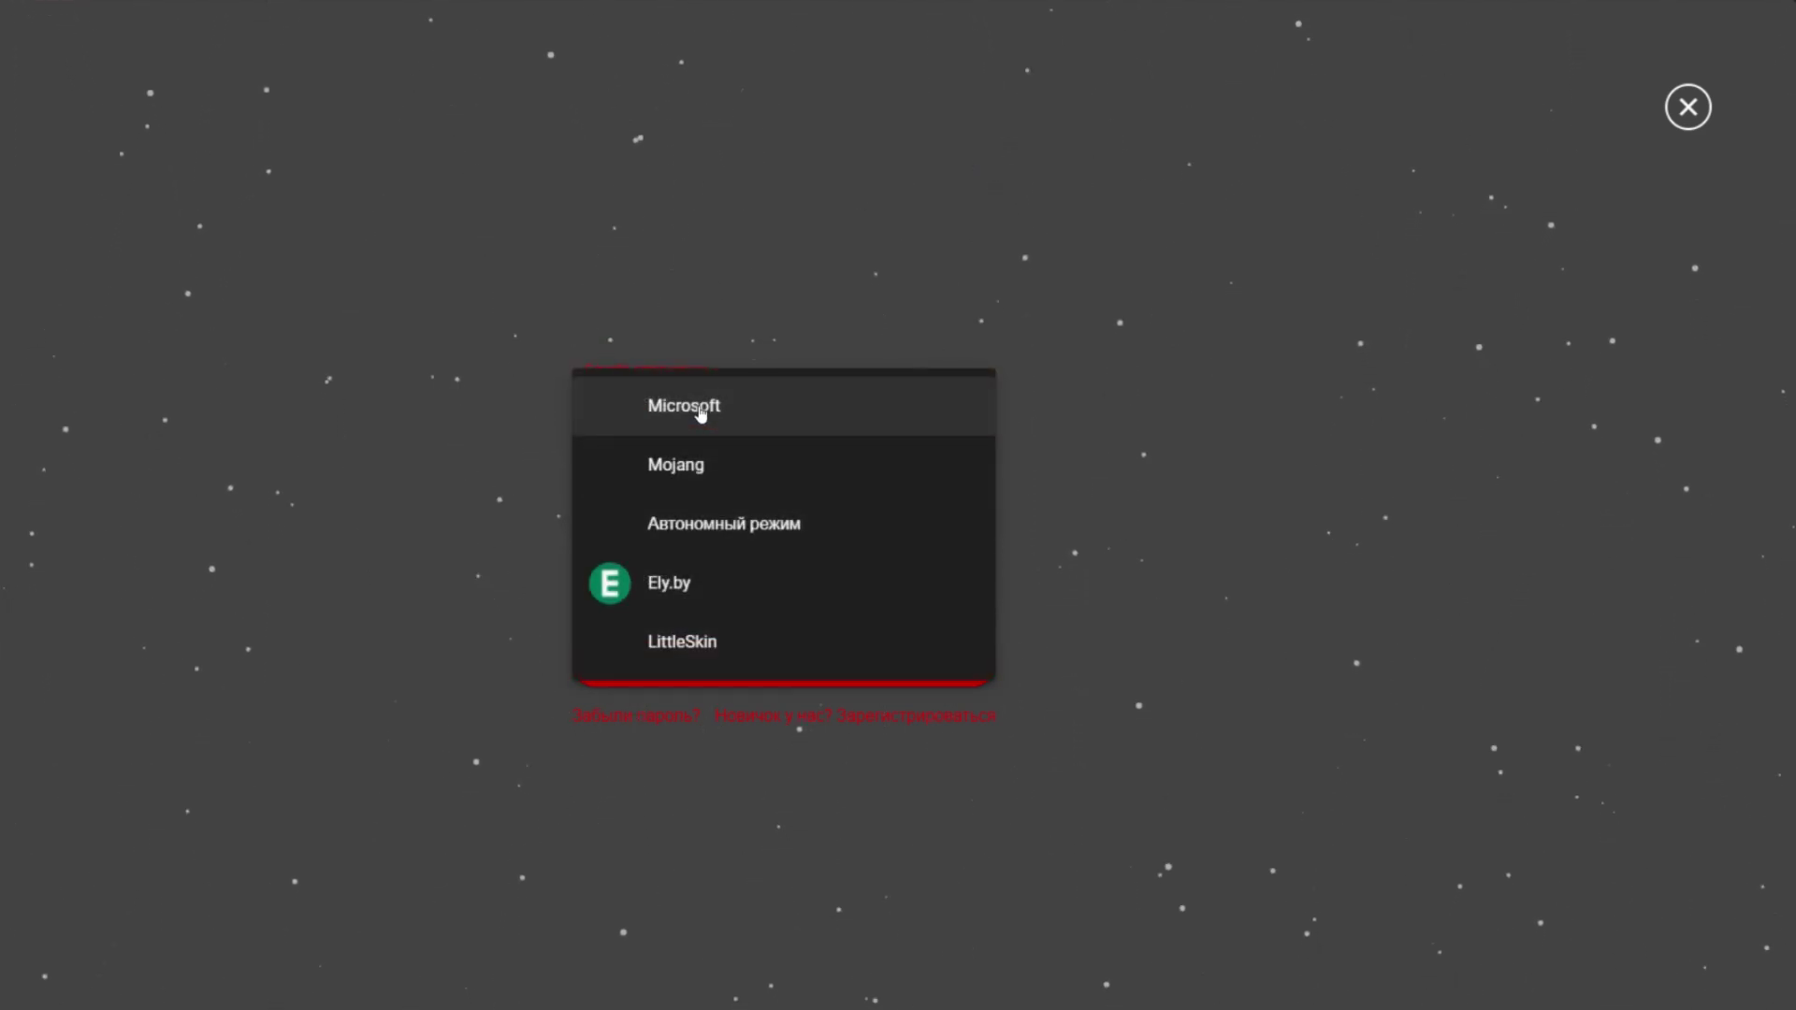